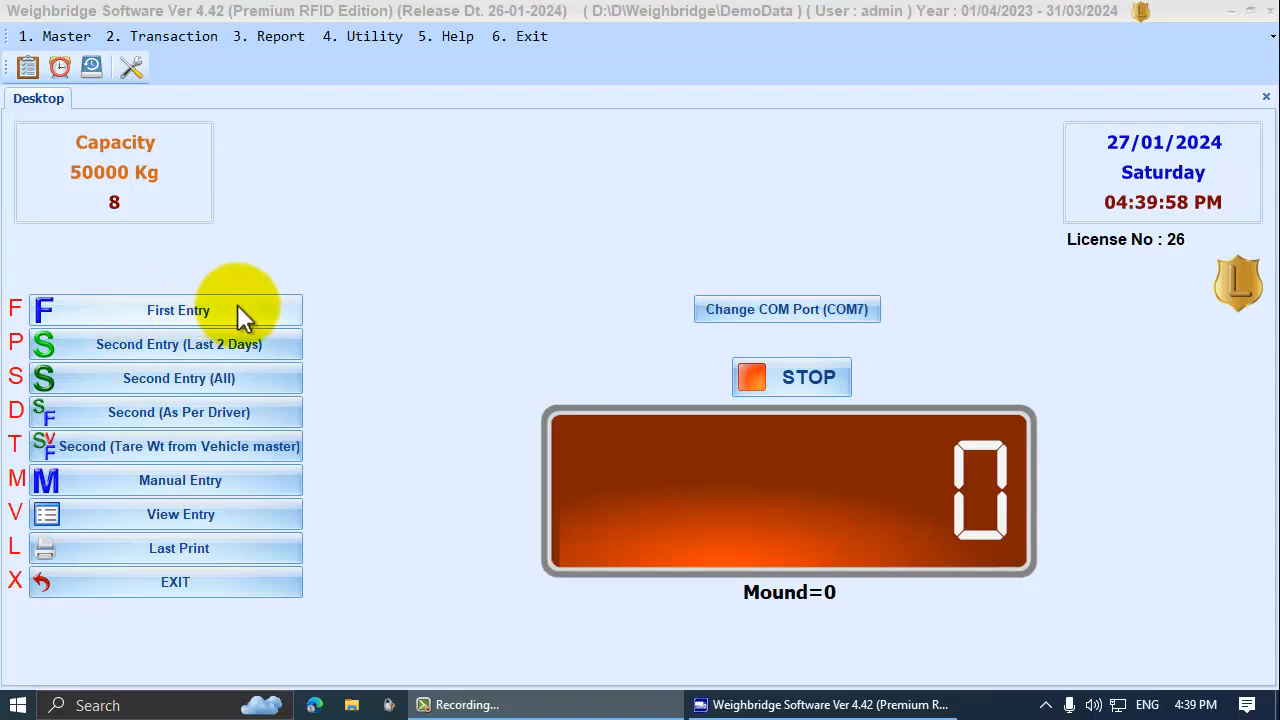
Discard a new first entry, then tick Require Multiple Material In Weight Entry on Weight Ent-2 and save
left_click(237, 305)
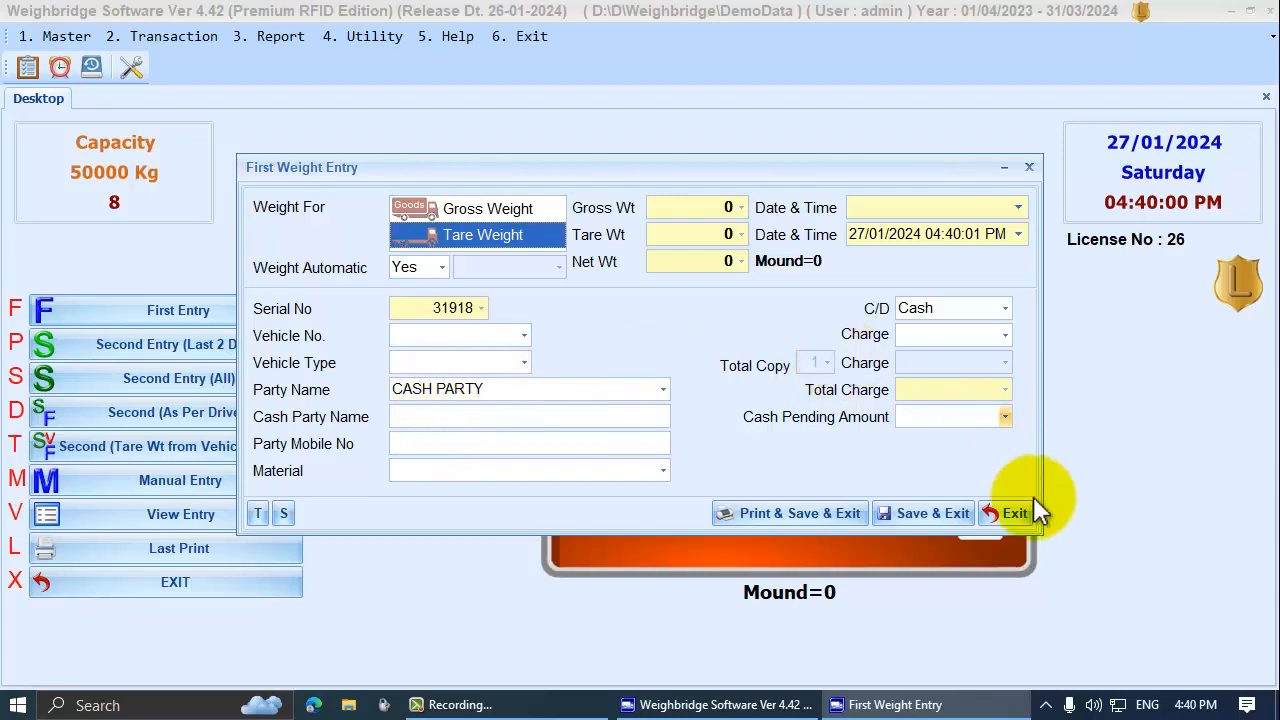
left_click(1007, 515)
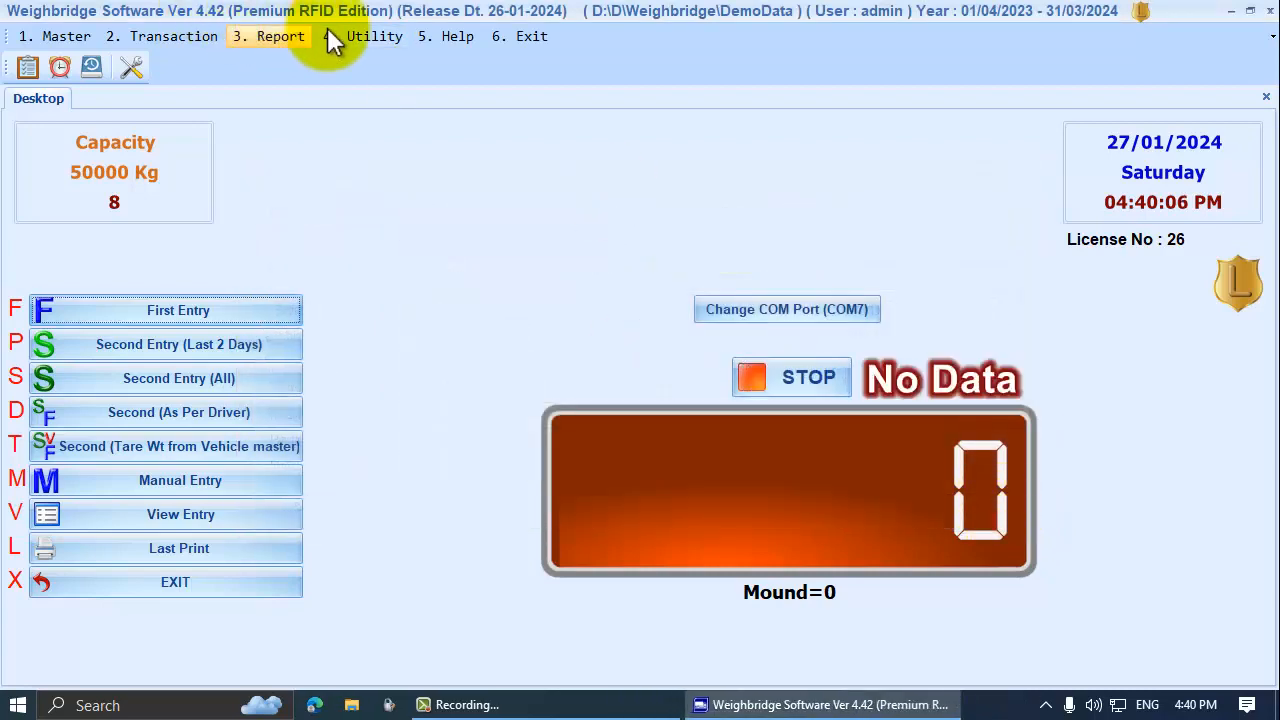
left_click(345, 34)
left_click(359, 56)
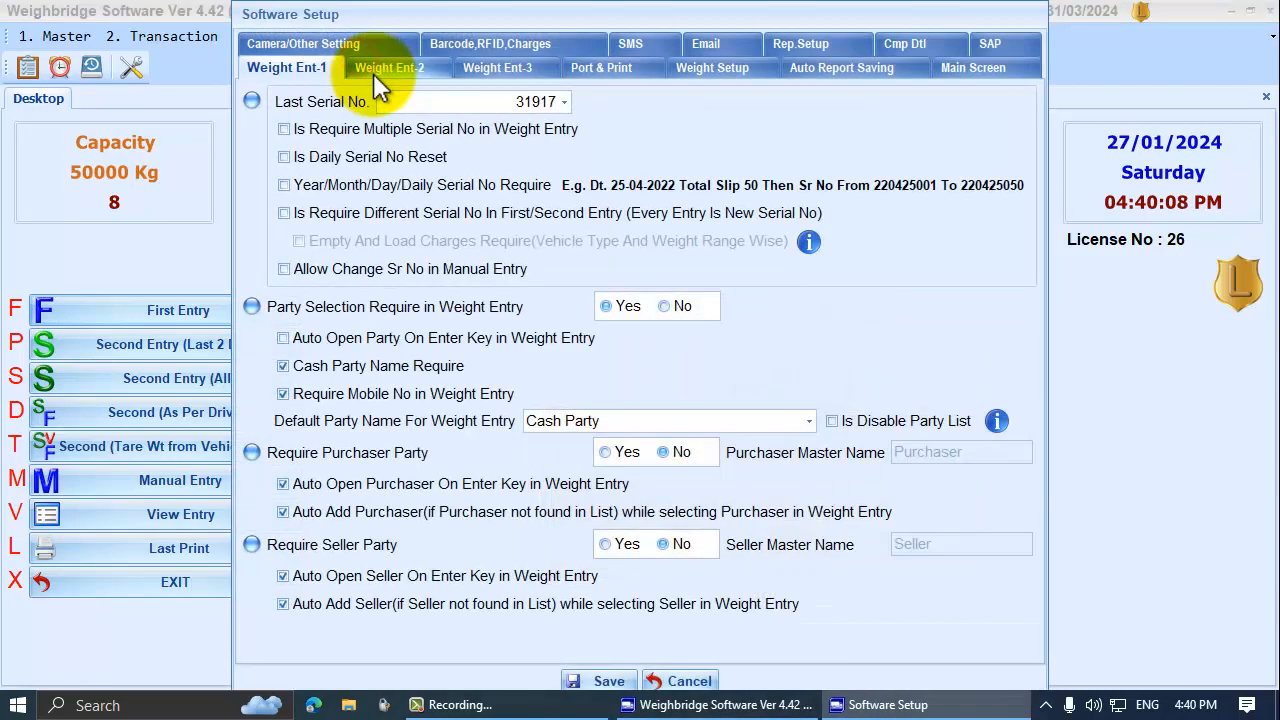
left_click(406, 74)
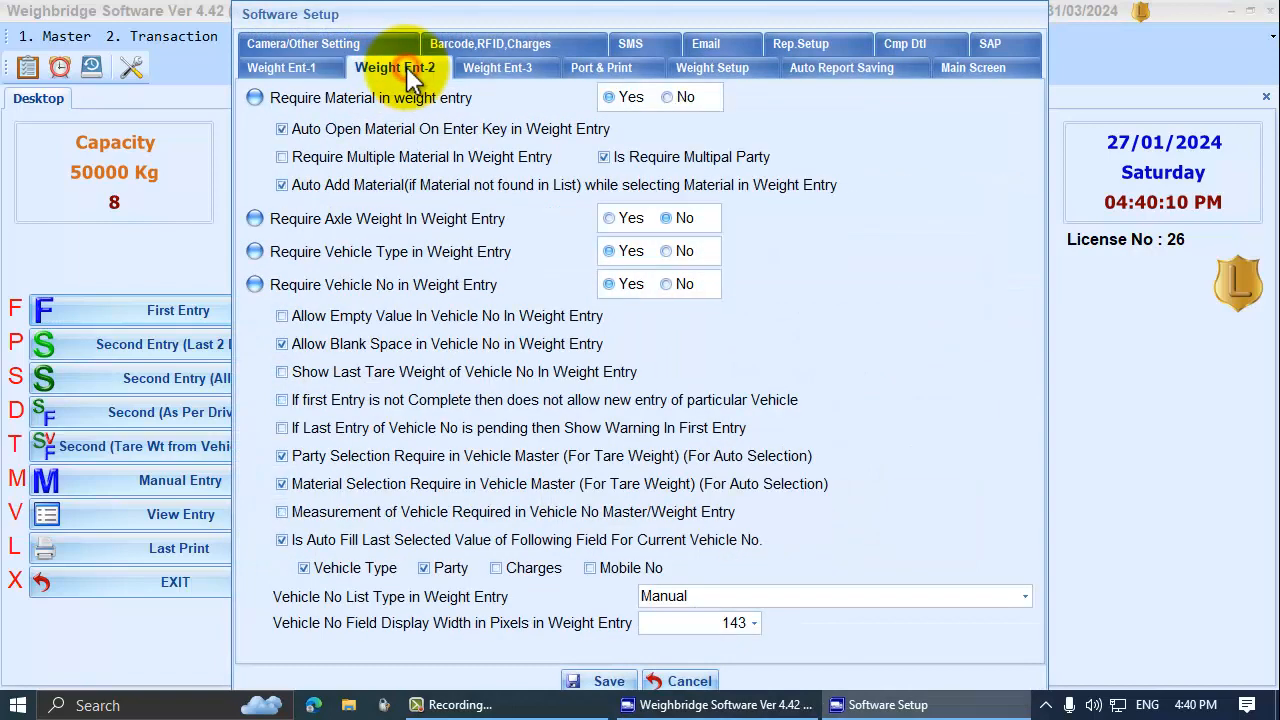
left_click(343, 155)
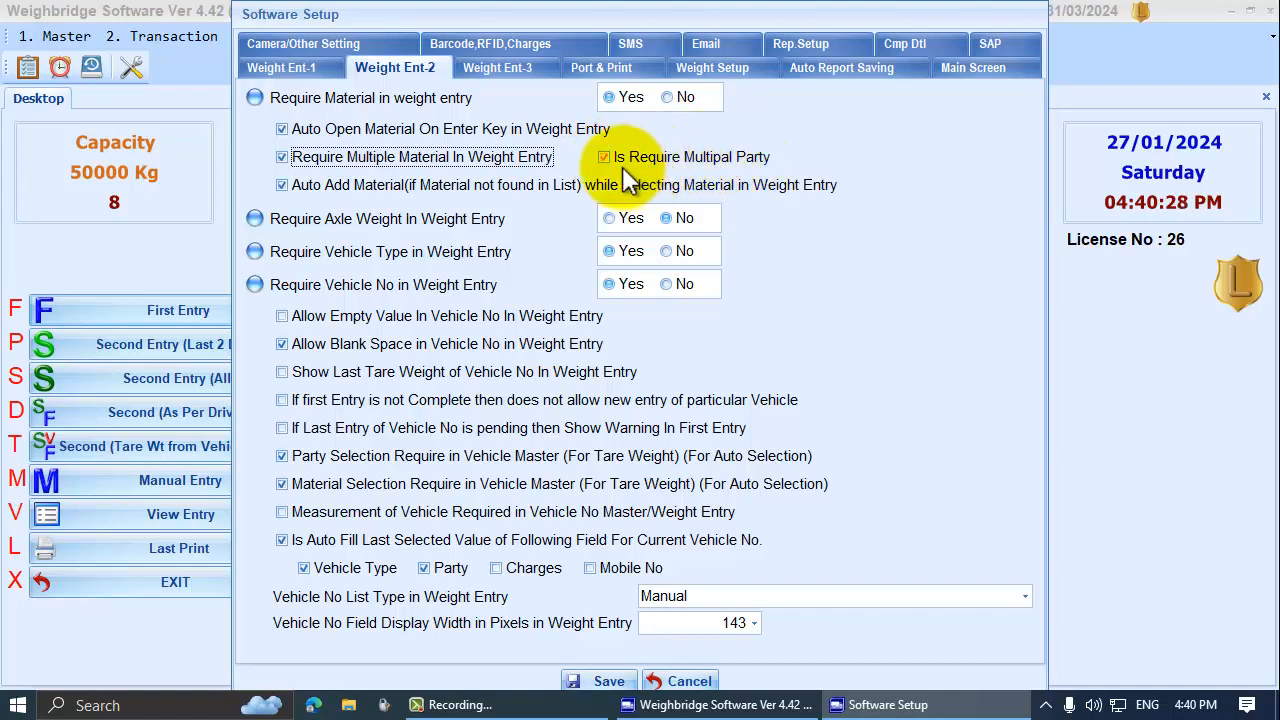
left_click(603, 681)
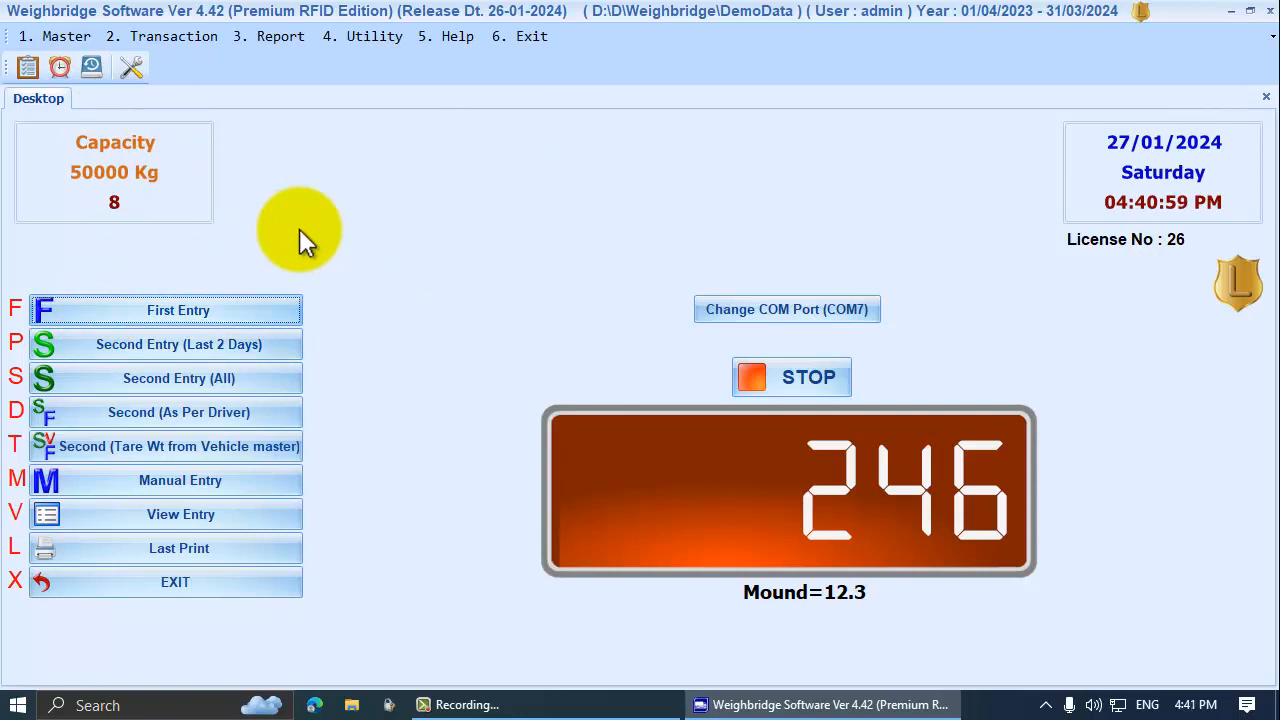
Start a new first entry for vehicle GJ NEW and enter the cash party name
left_click(227, 306)
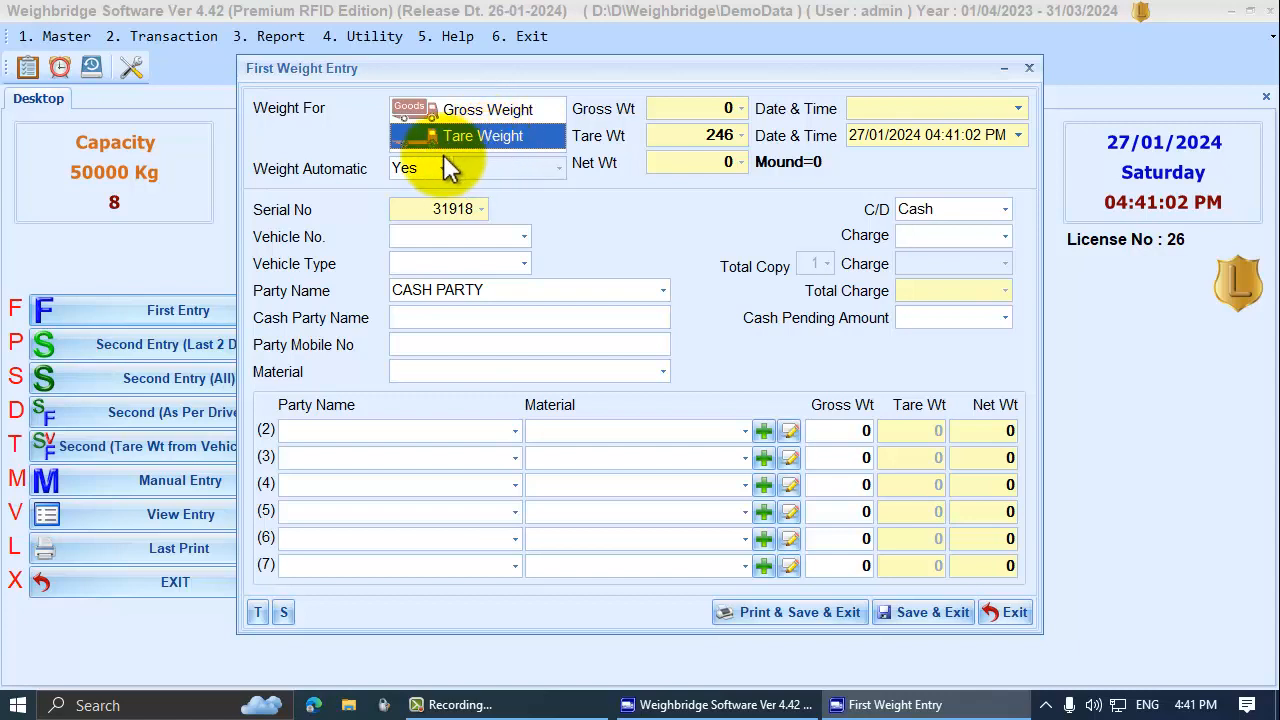
left_click(514, 232)
left_click(522, 232)
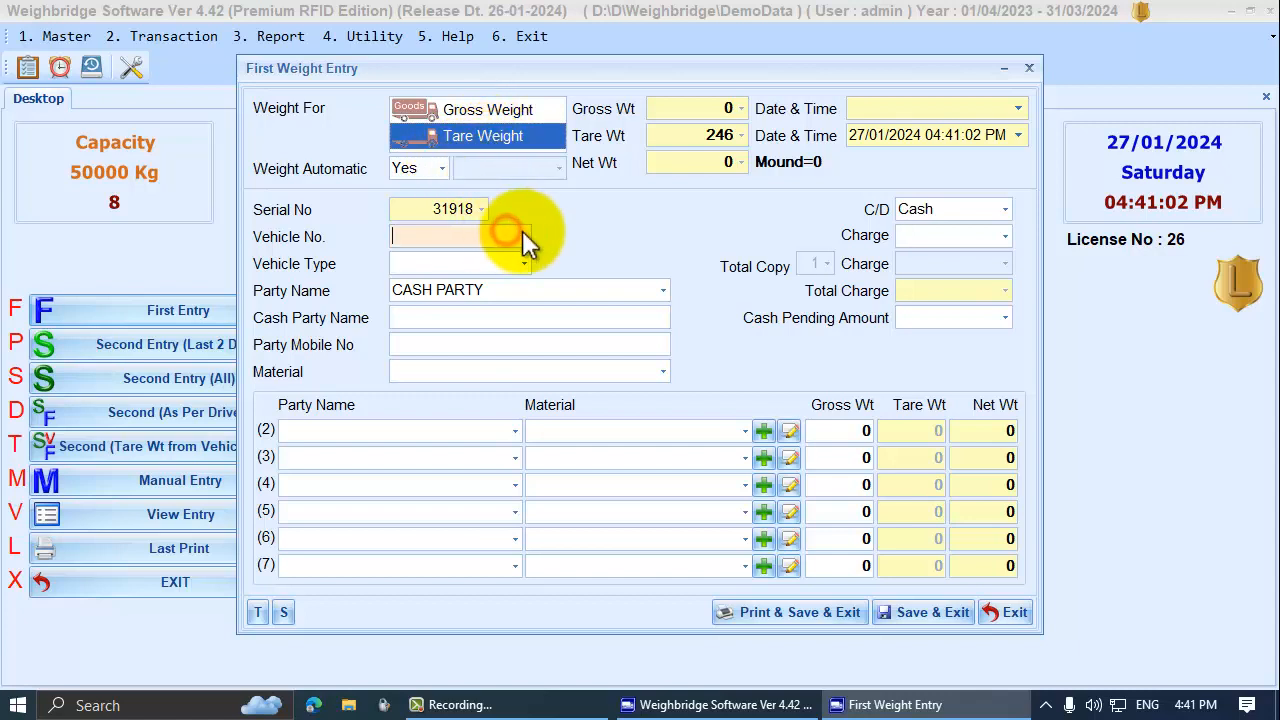
left_click(522, 232)
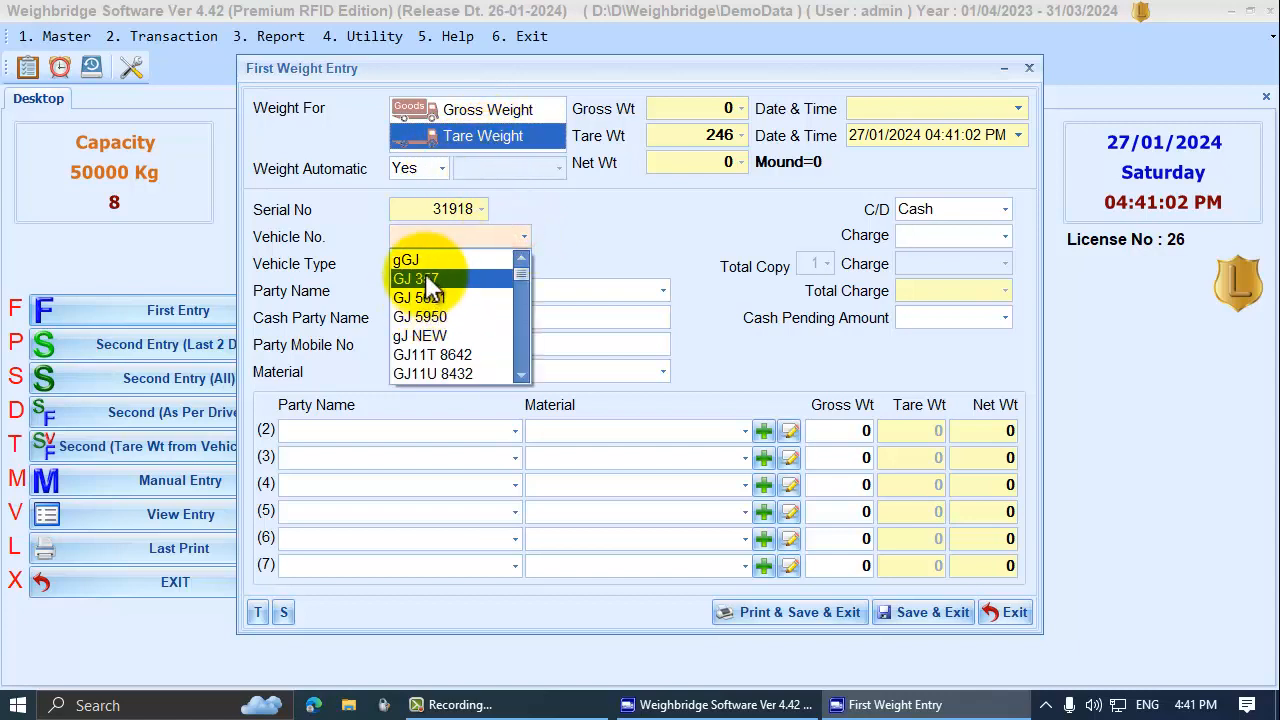
left_click(428, 336)
left_click(442, 262)
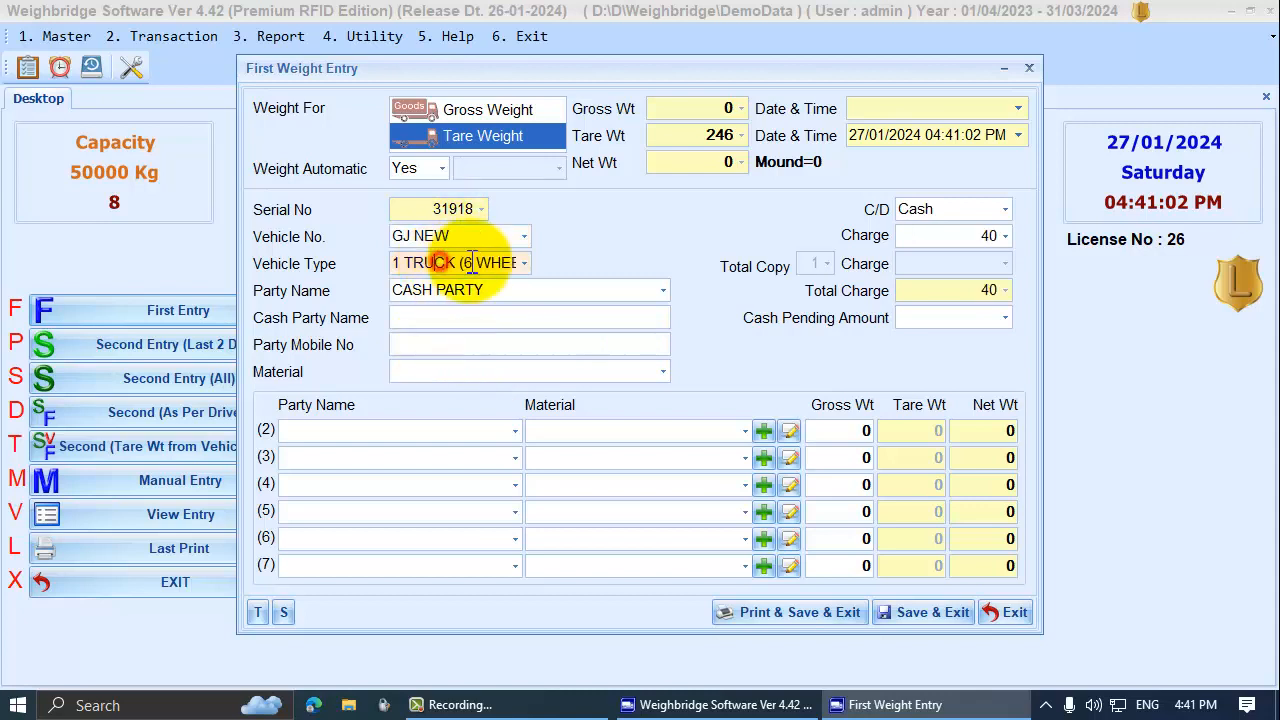
left_click(530, 321)
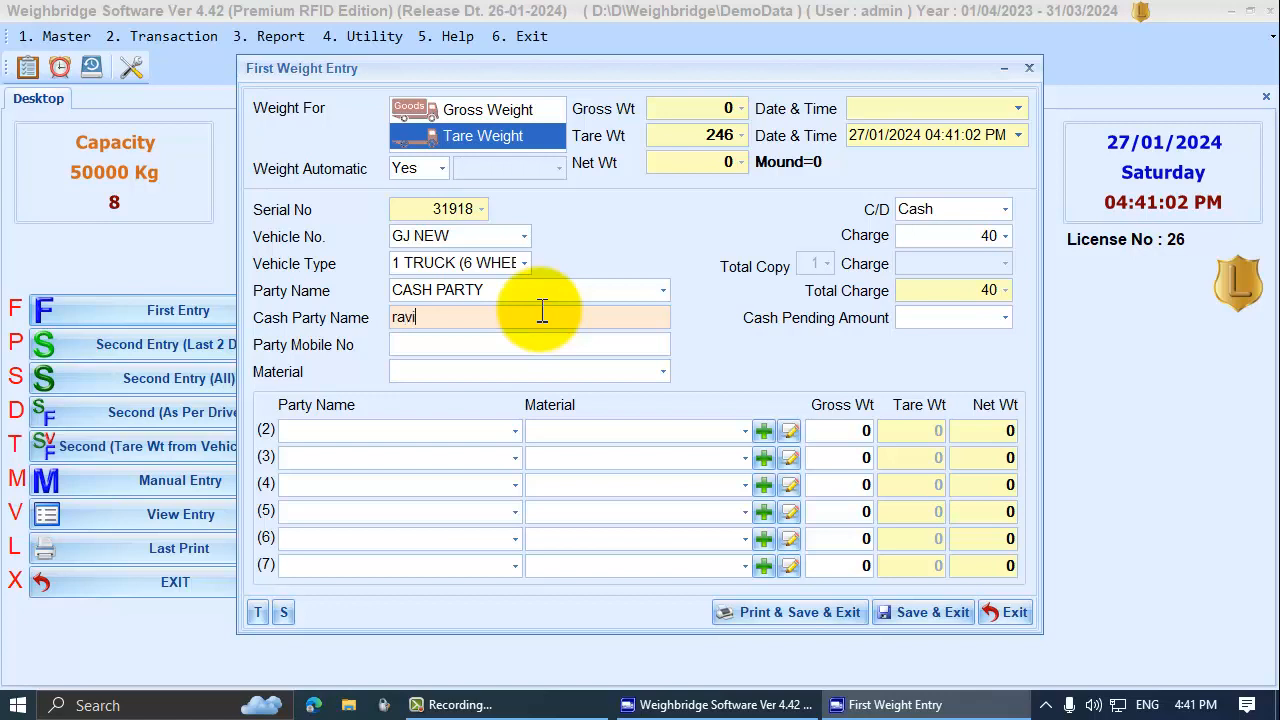
key("Return")
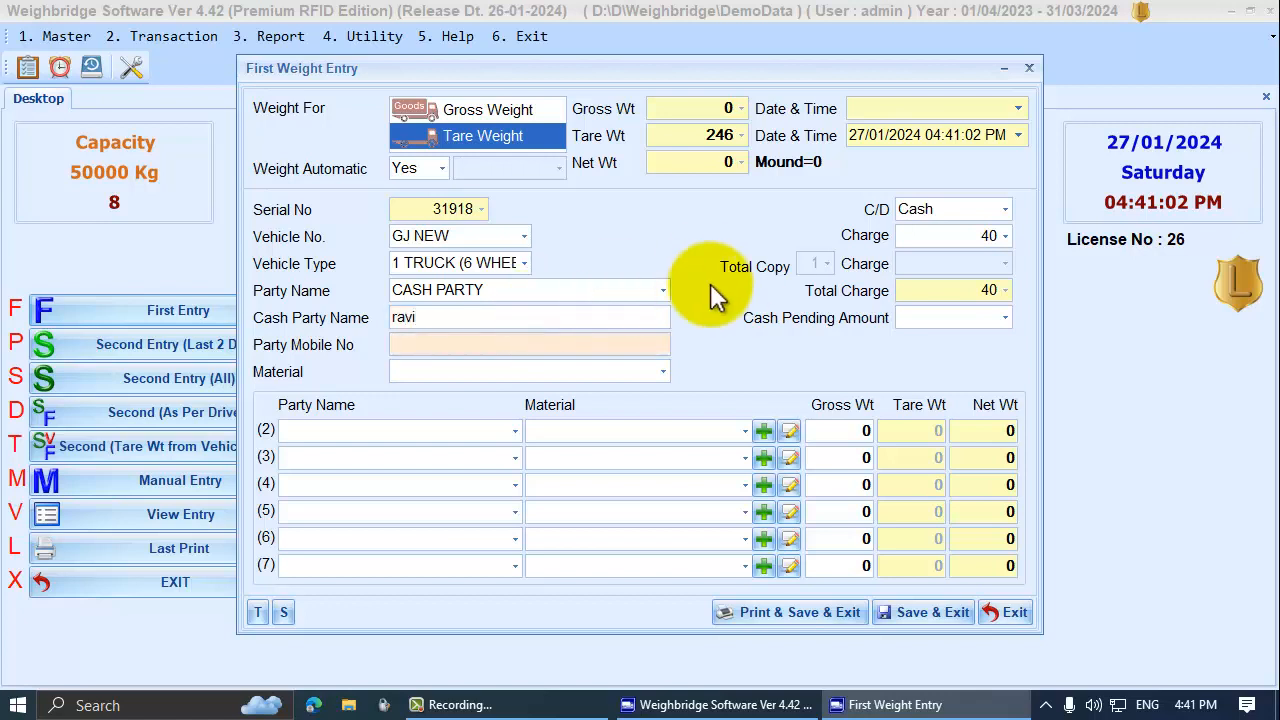
Set the material to 1 MM and save the first entry with tare 246
left_click(660, 372)
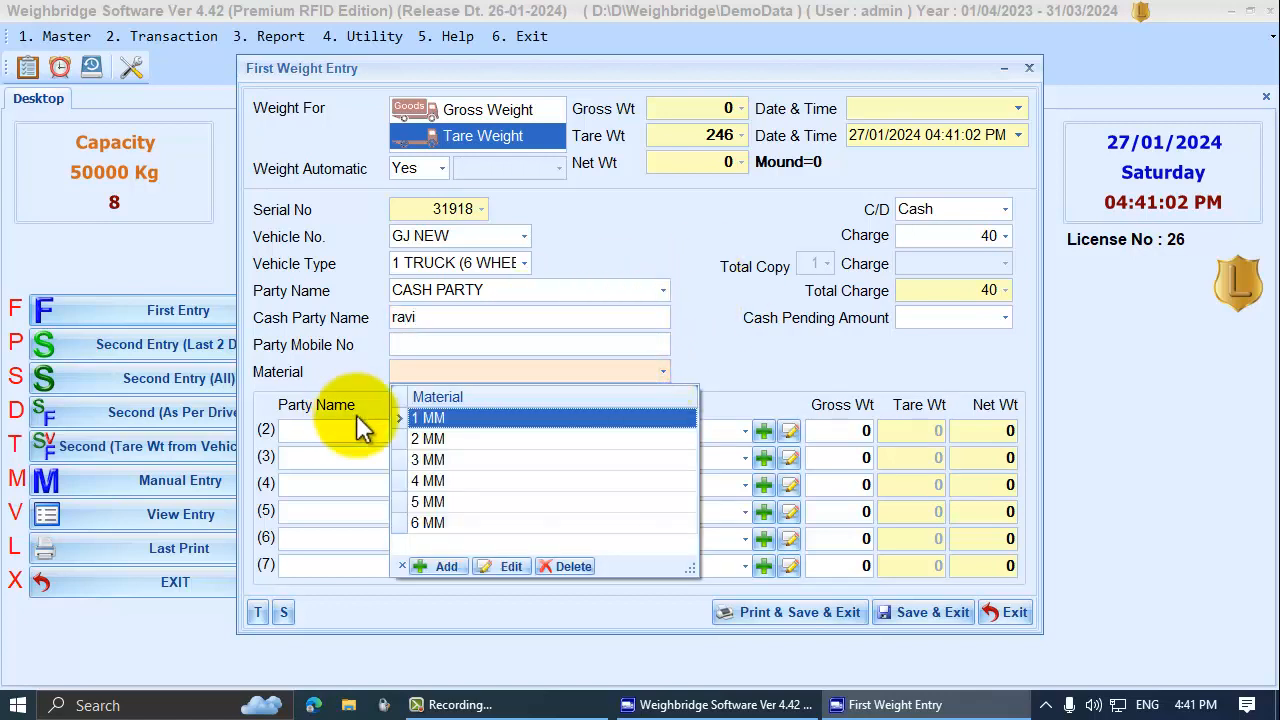
left_click(455, 417)
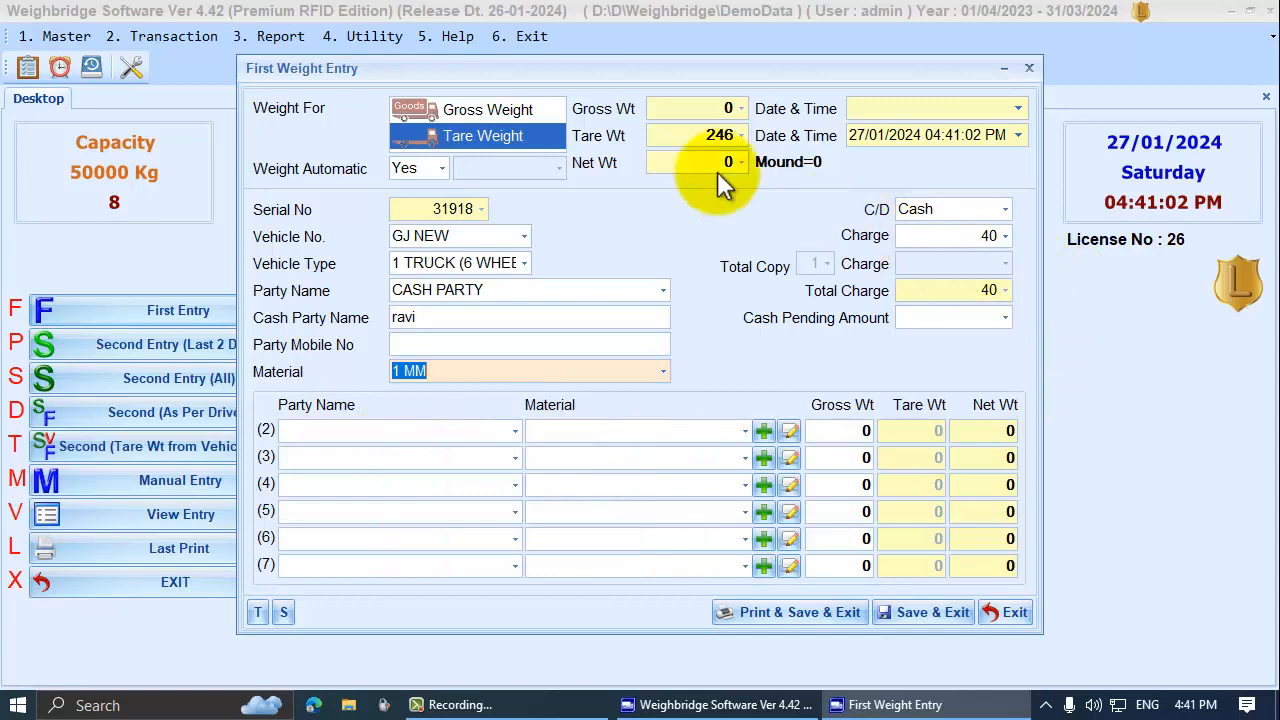
left_click(930, 612)
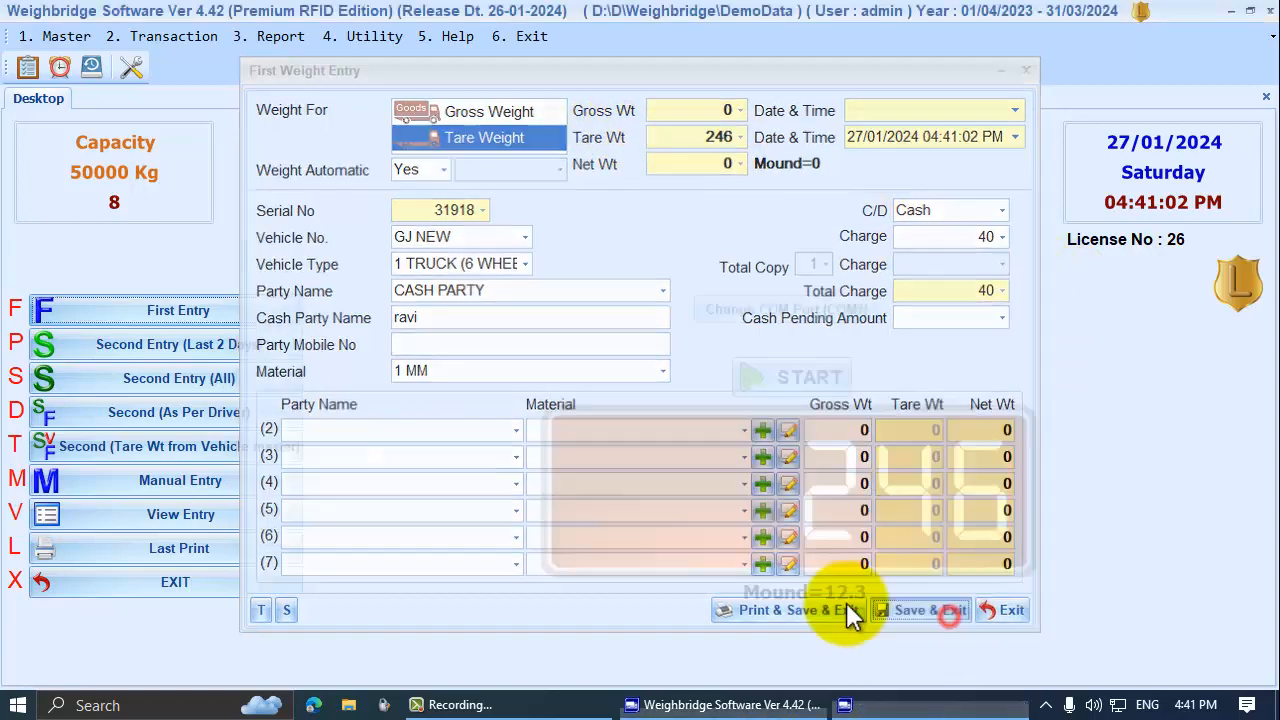
left_click(280, 131)
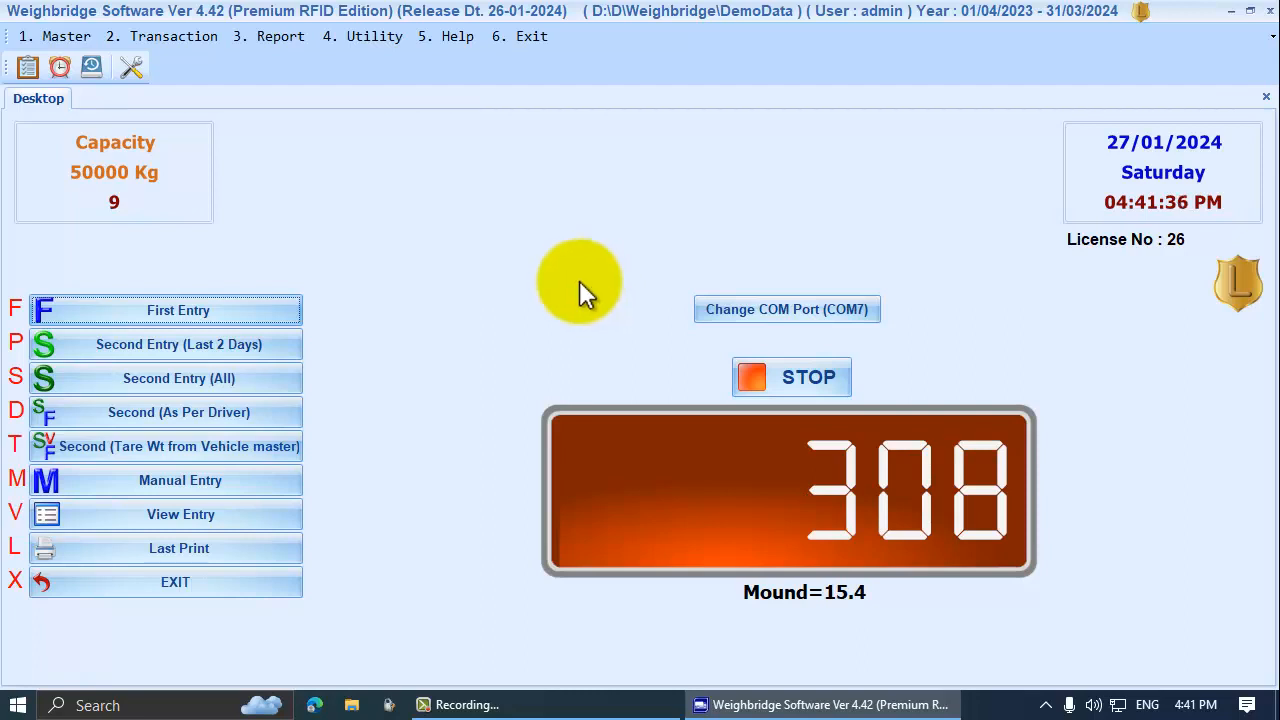
Open pending entry 31918 from the last two days, confirm gross 308, and save it
left_click(229, 342)
key("Down")
key("Return")
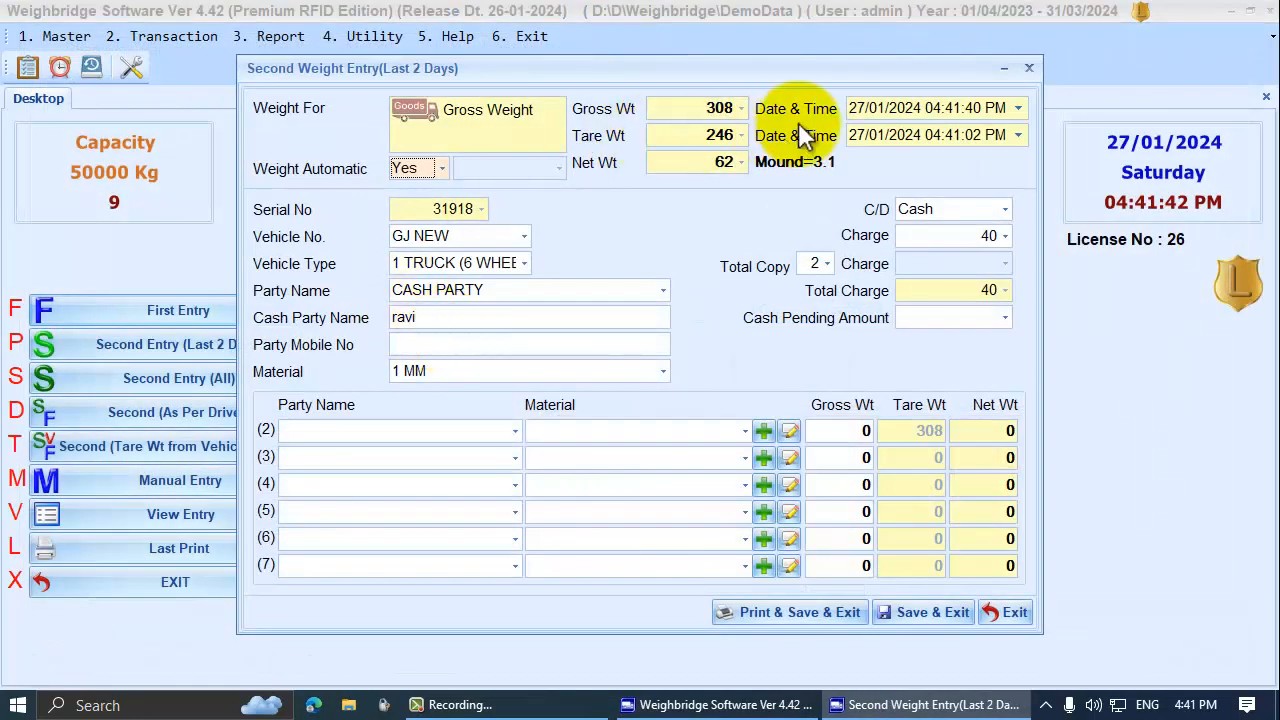
left_click(714, 107)
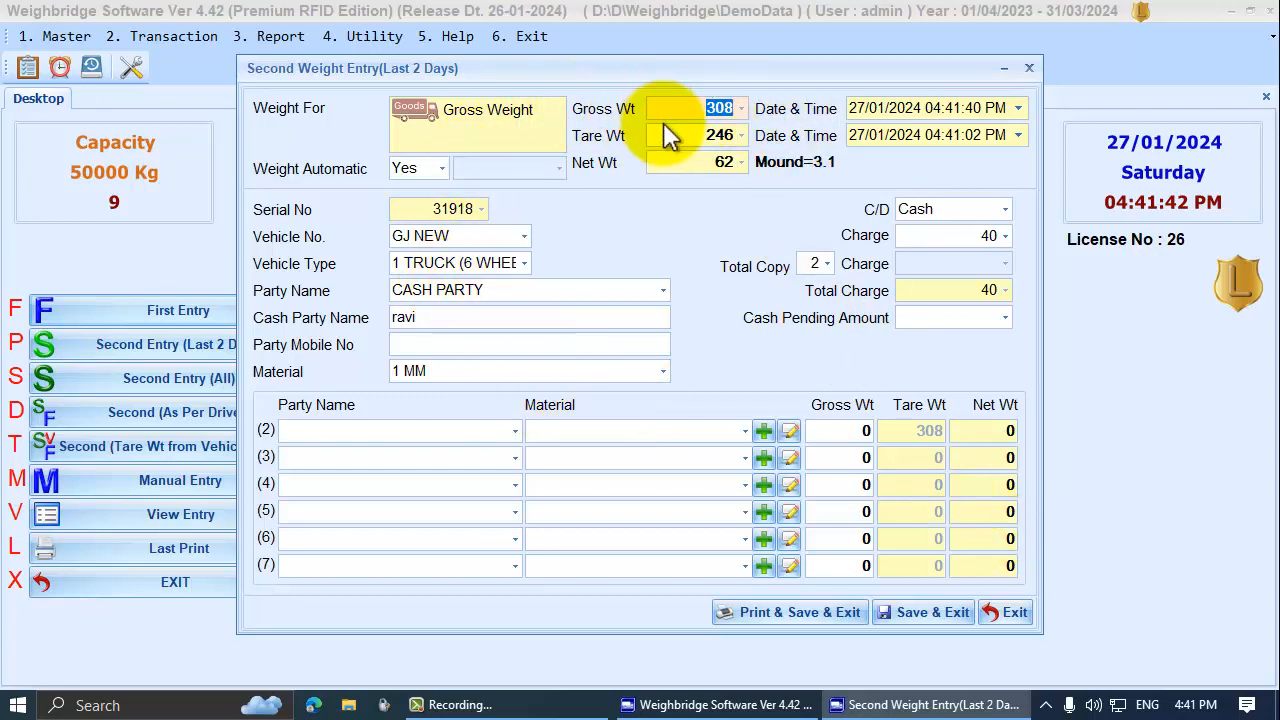
key("Tab")
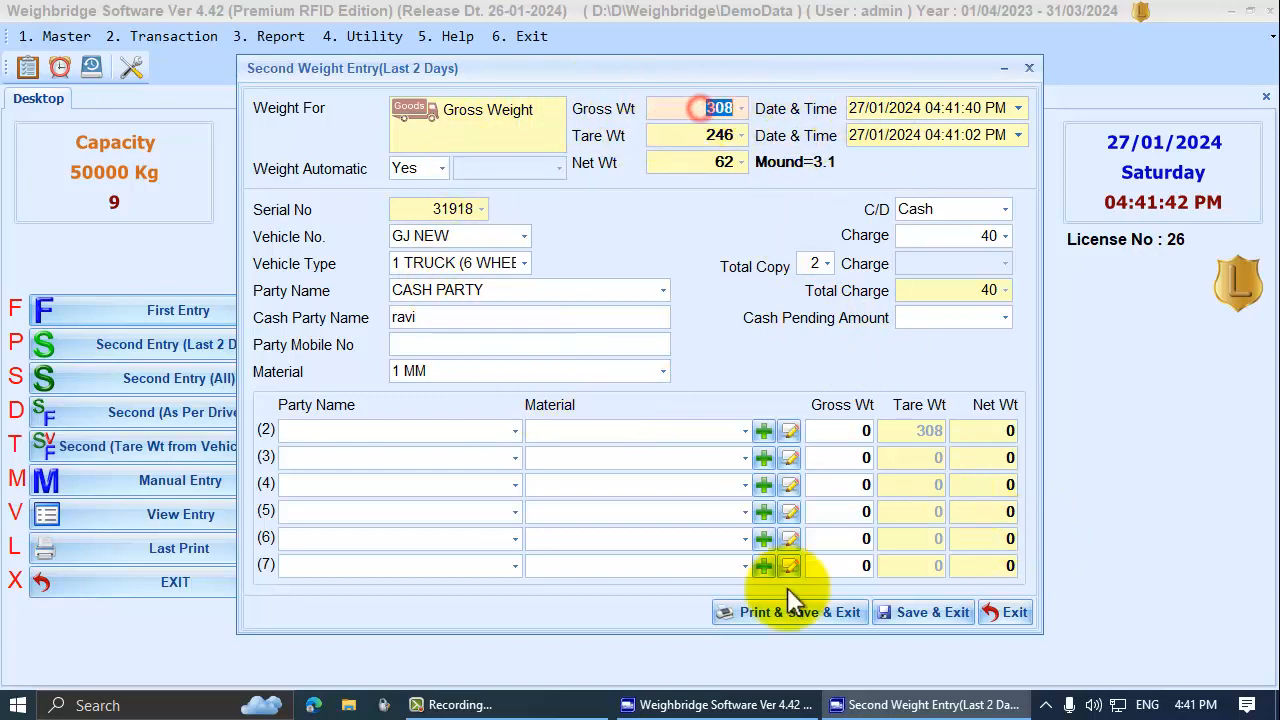
left_click(928, 610)
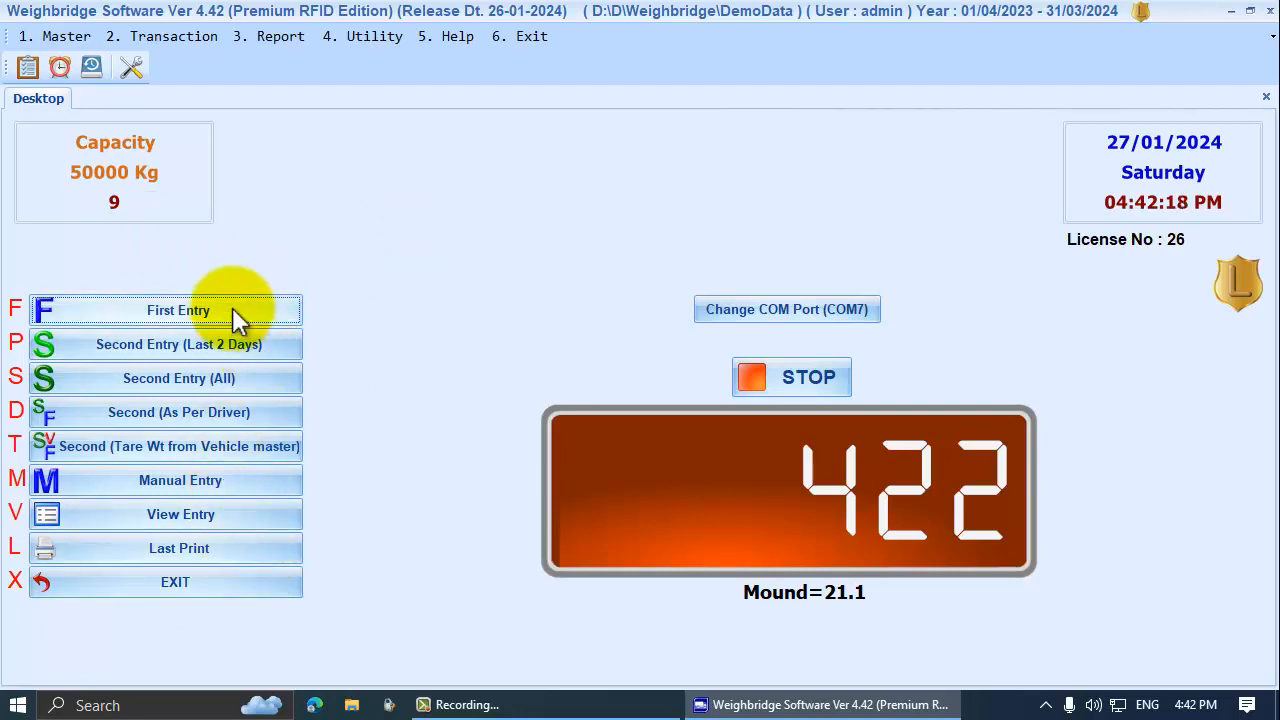
Reopen entry 31918 and add line 2: party BAL, material 2 MM, gross 422 from the scale
left_click(177, 516)
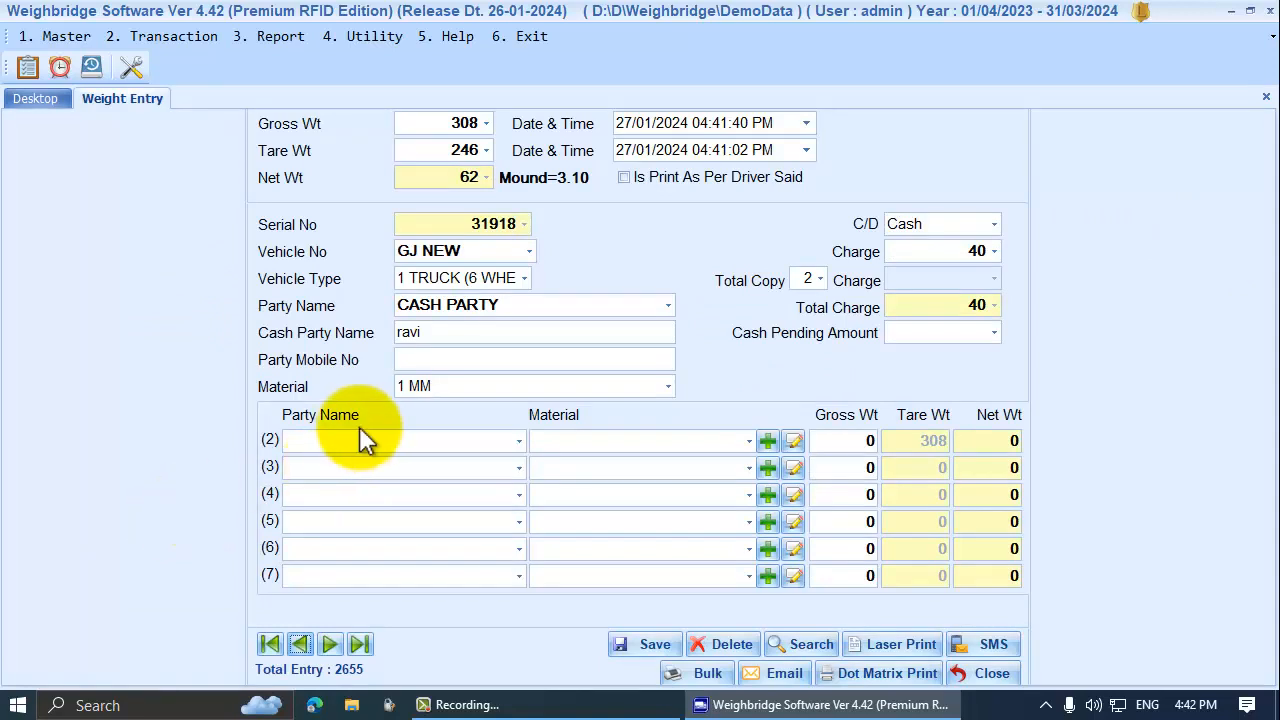
left_click(518, 441)
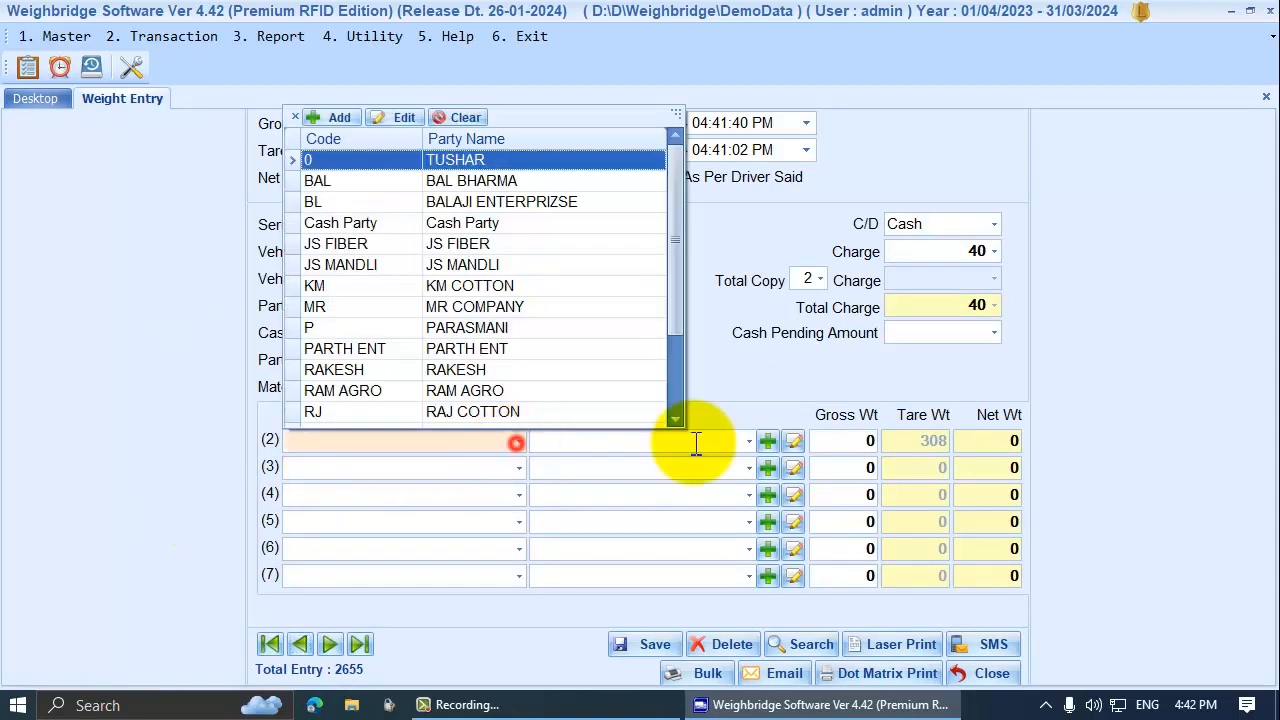
left_click(466, 181)
left_click(749, 441)
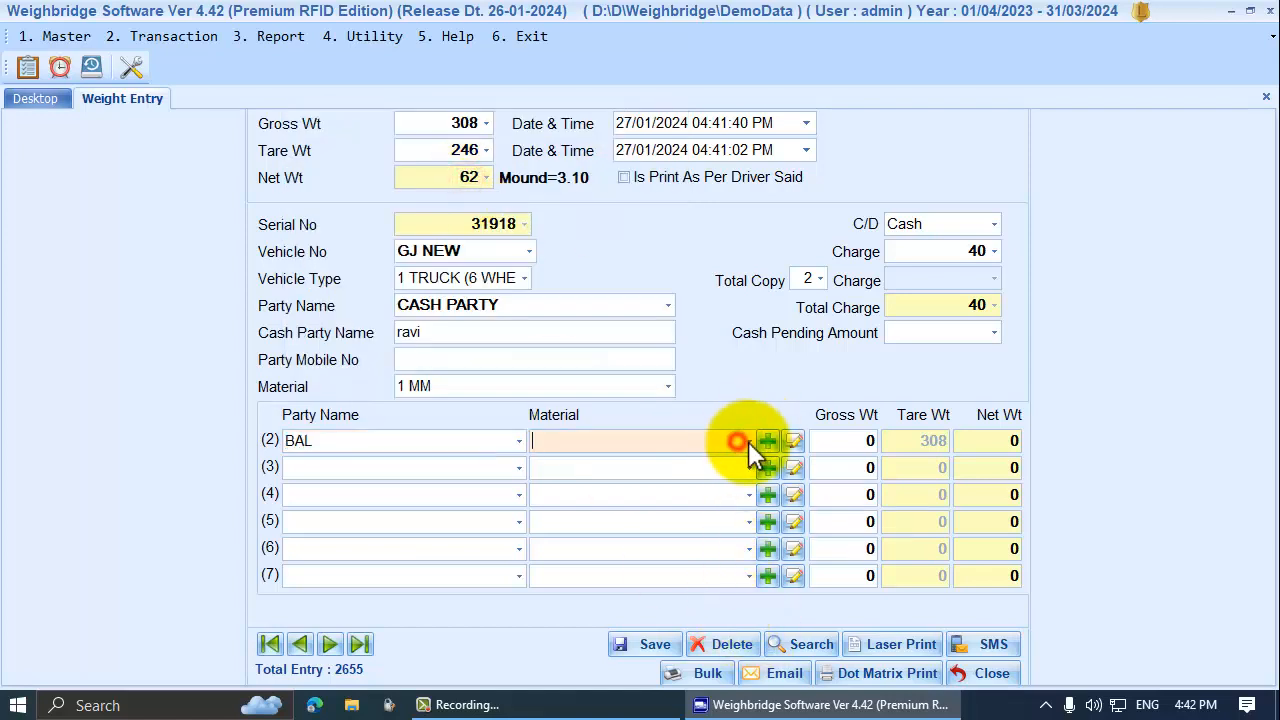
left_click(571, 485)
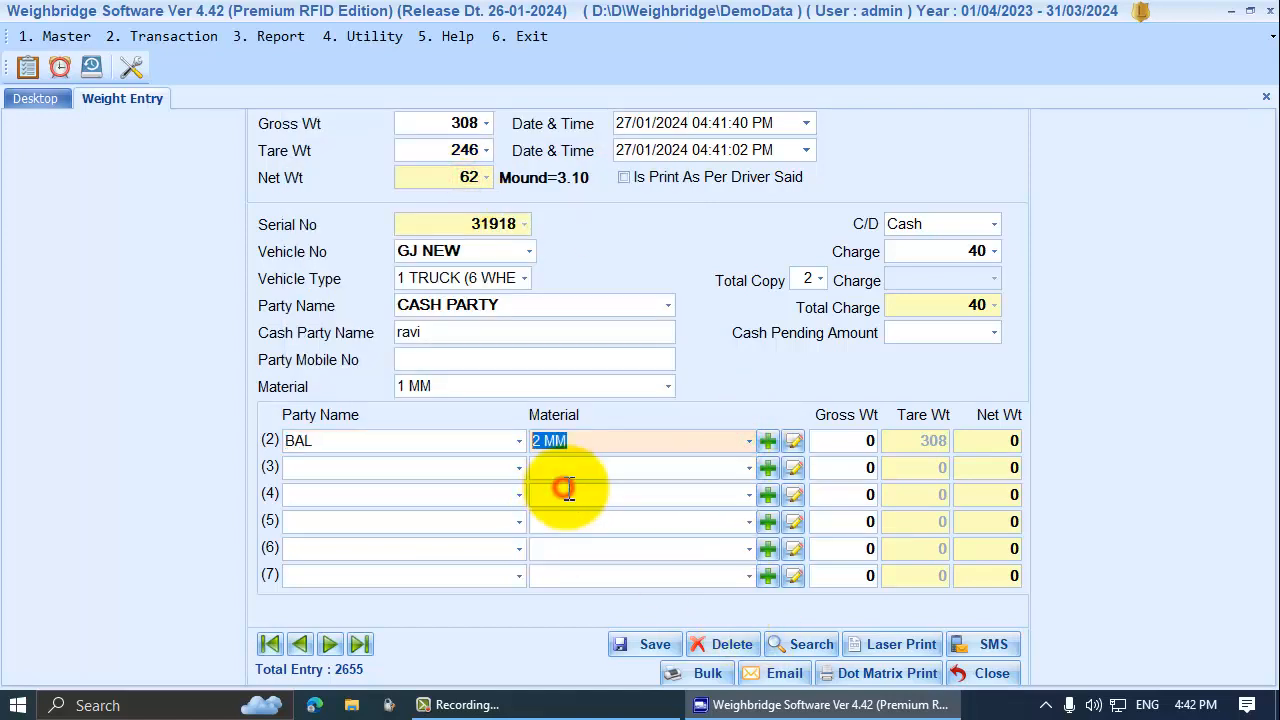
left_click(853, 443)
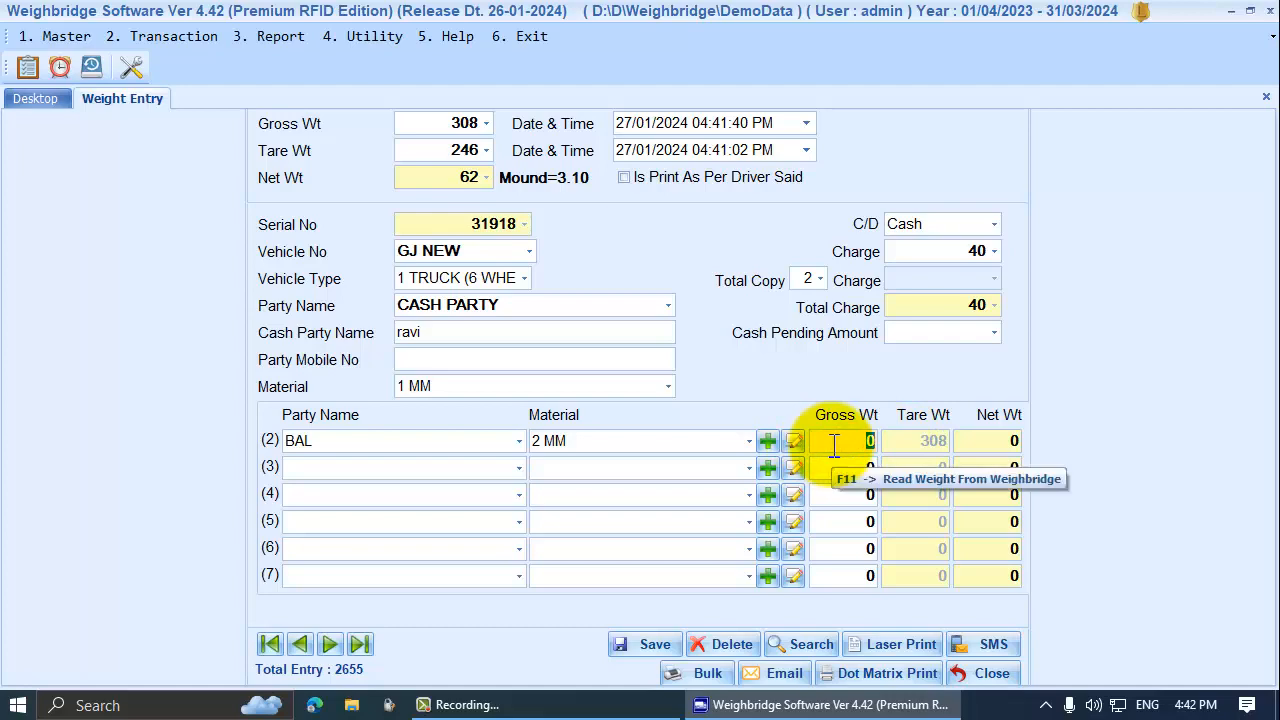
key("F11")
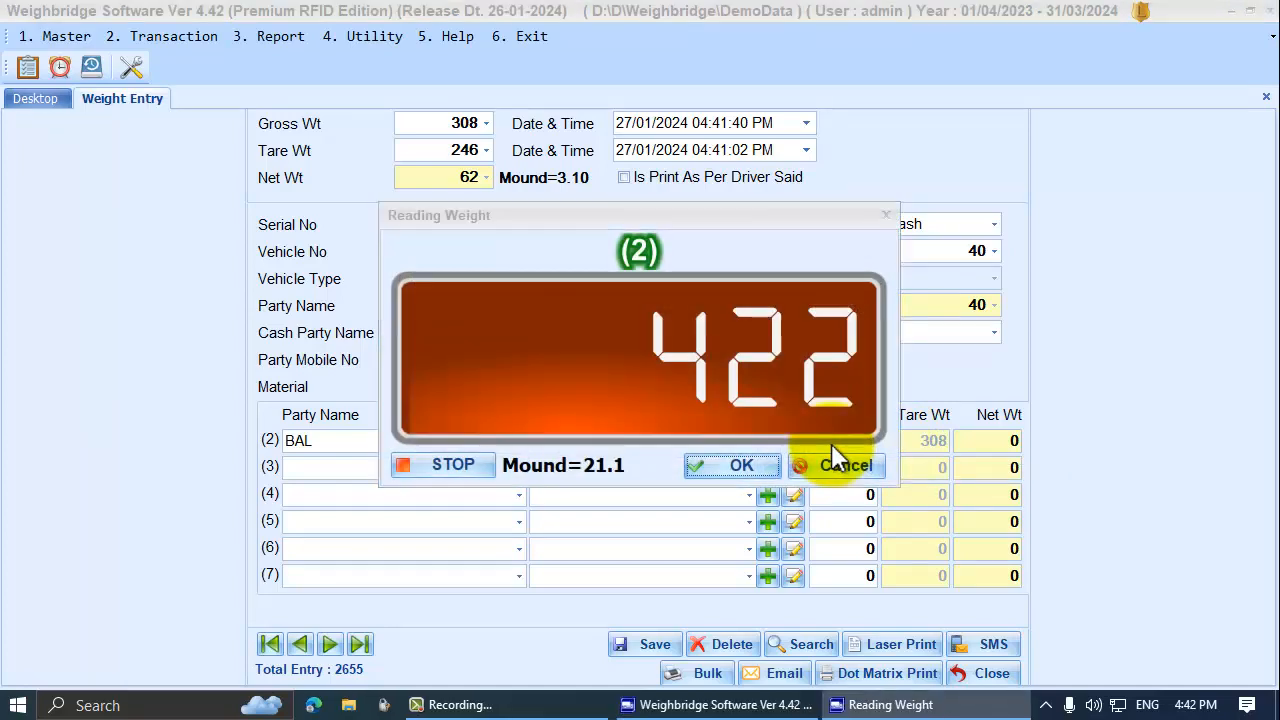
key("Return")
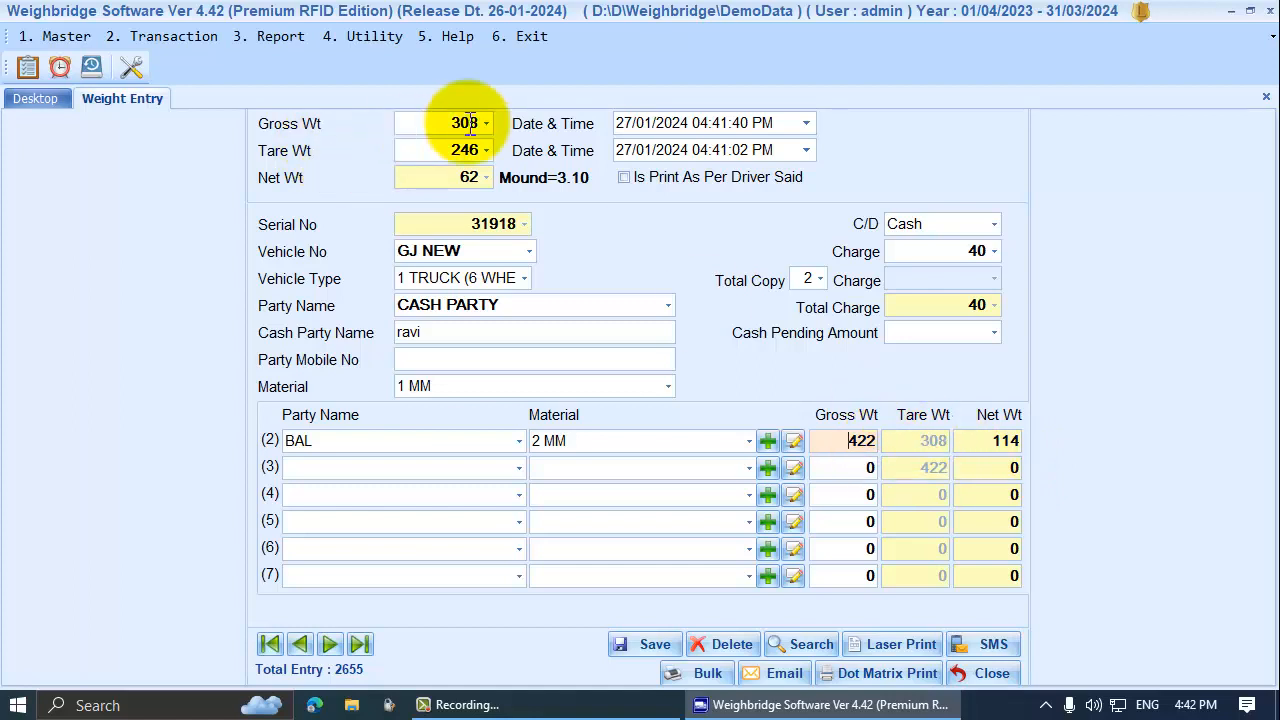
Check line 2's gross weight, save the entry without printing, and close the form
left_click(441, 123)
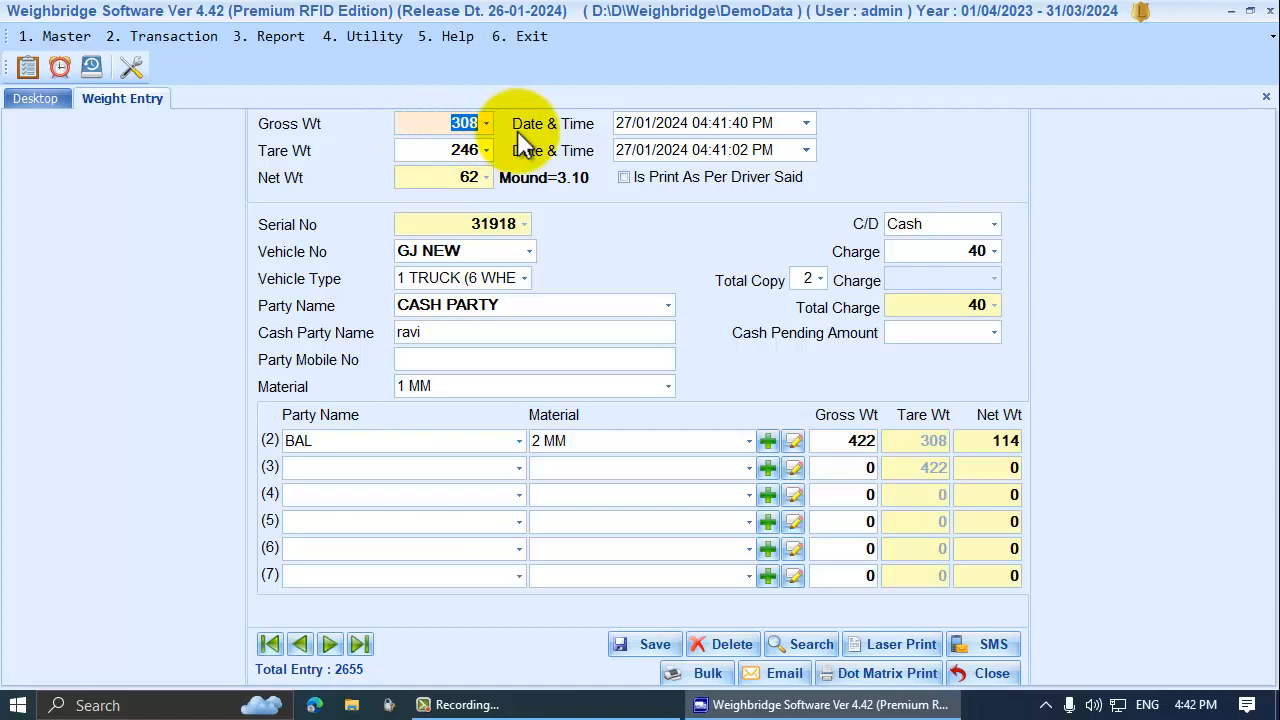
left_click(839, 440)
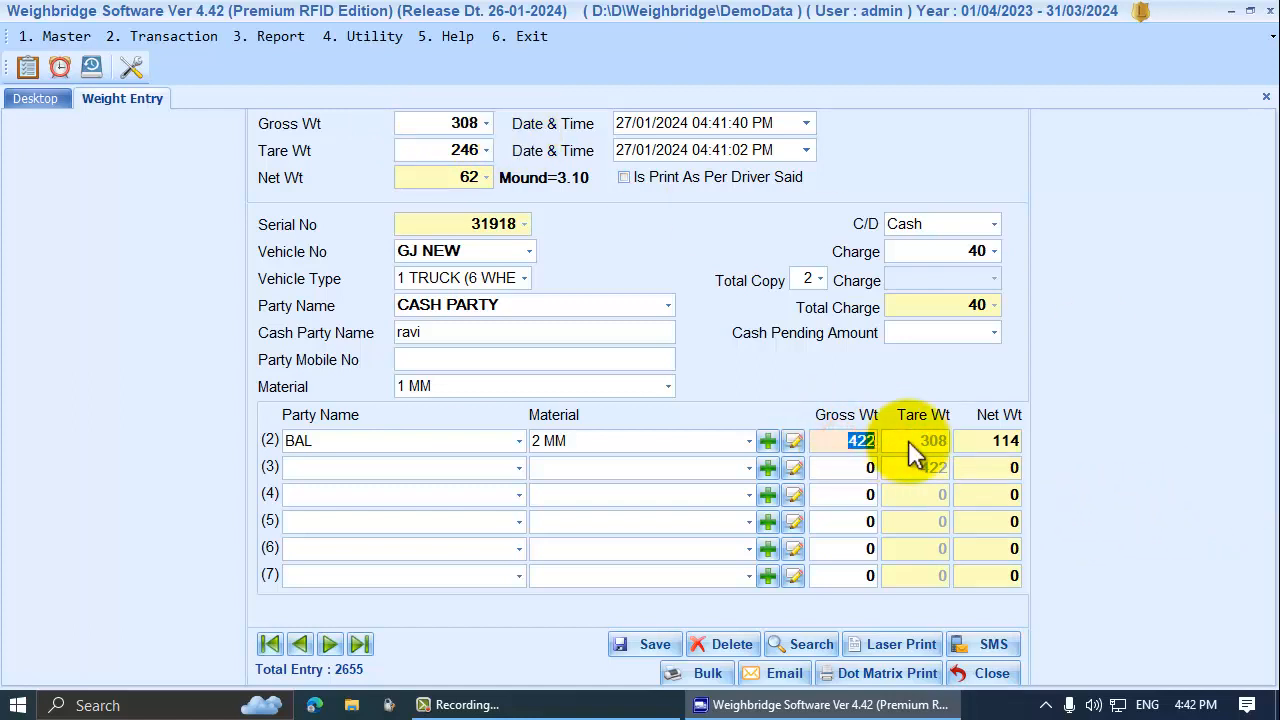
left_click(988, 440)
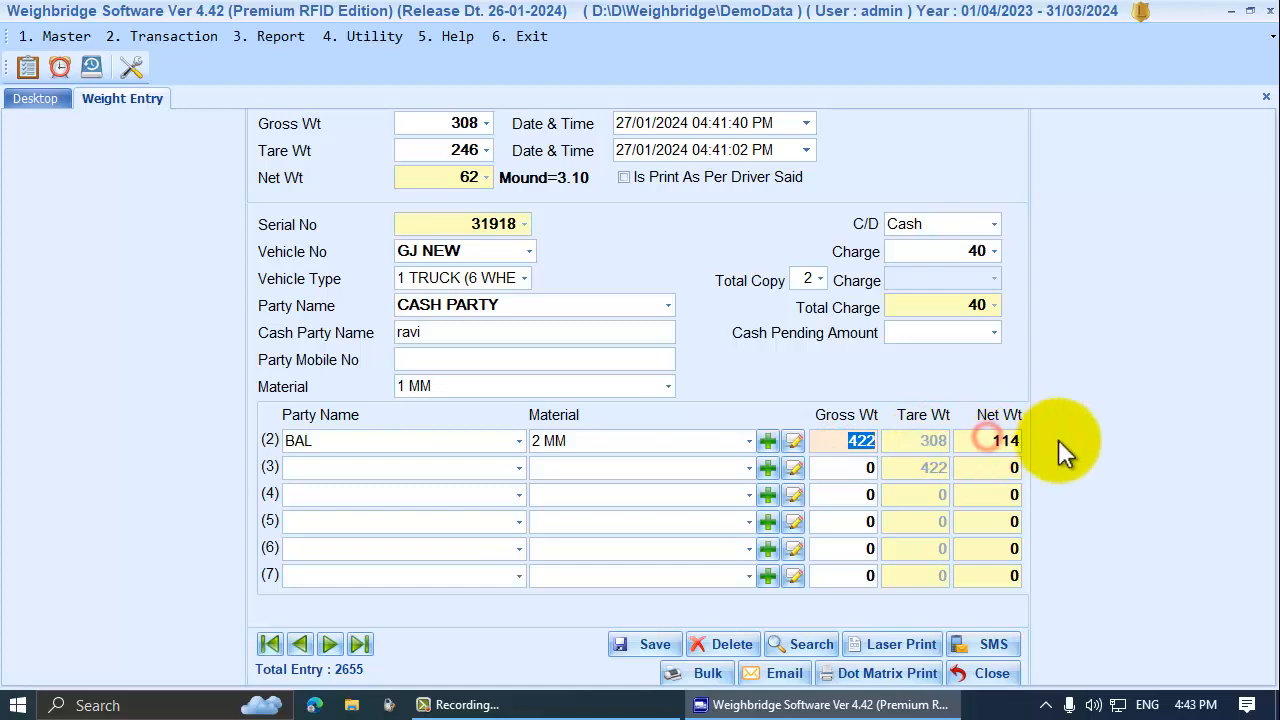
left_click(857, 442)
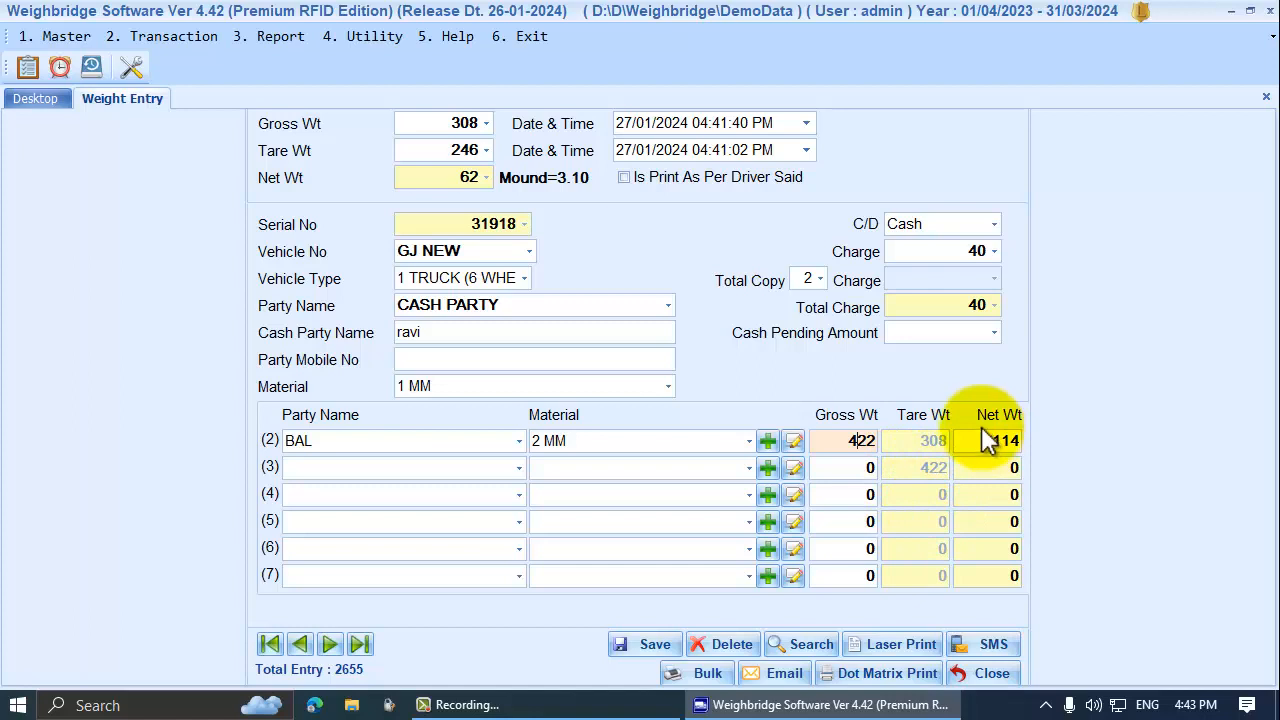
left_click(633, 645)
left_click(692, 376)
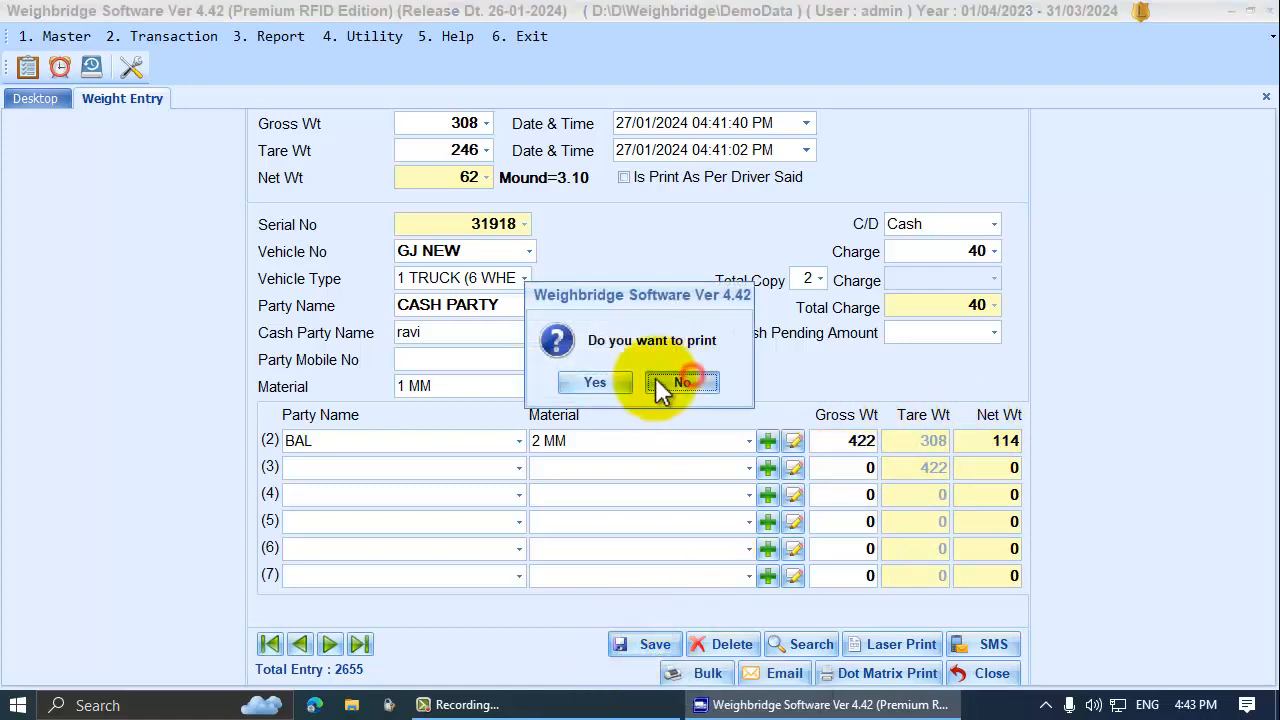
left_click(985, 675)
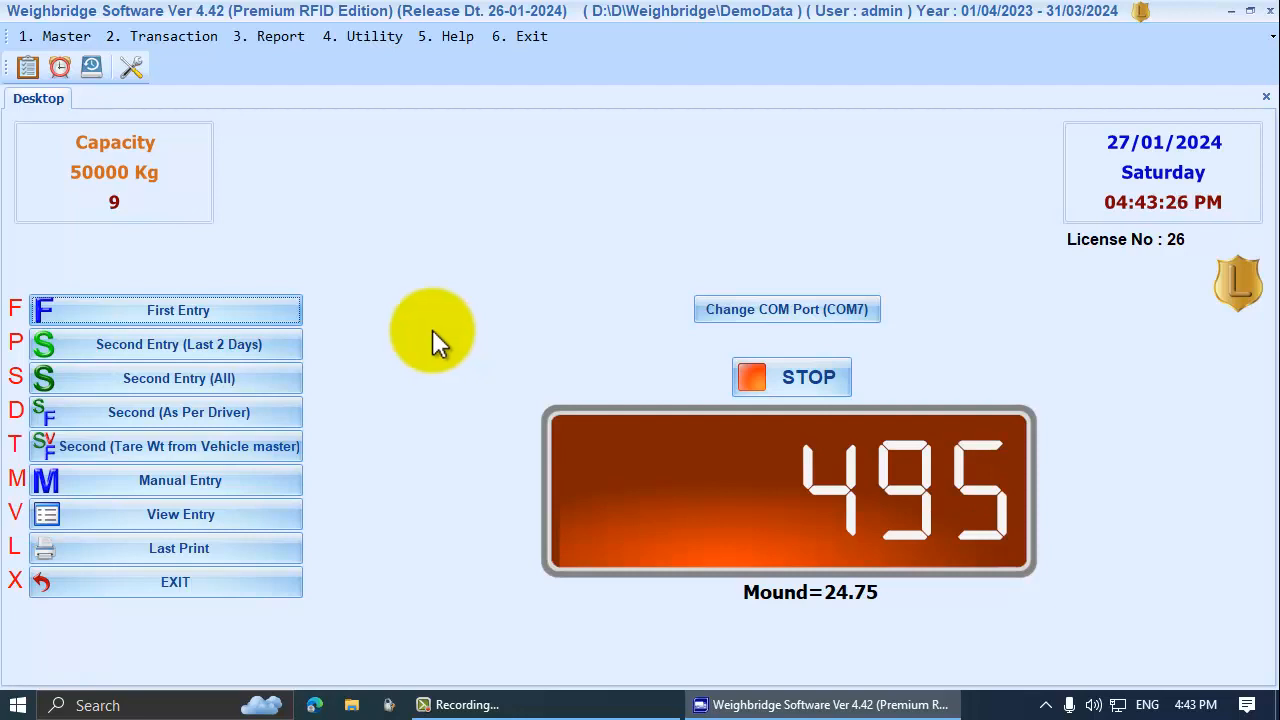
Reopen entry 31918 and add row 3: party KM, material 3 MM, gross read from the scale
left_click(196, 507)
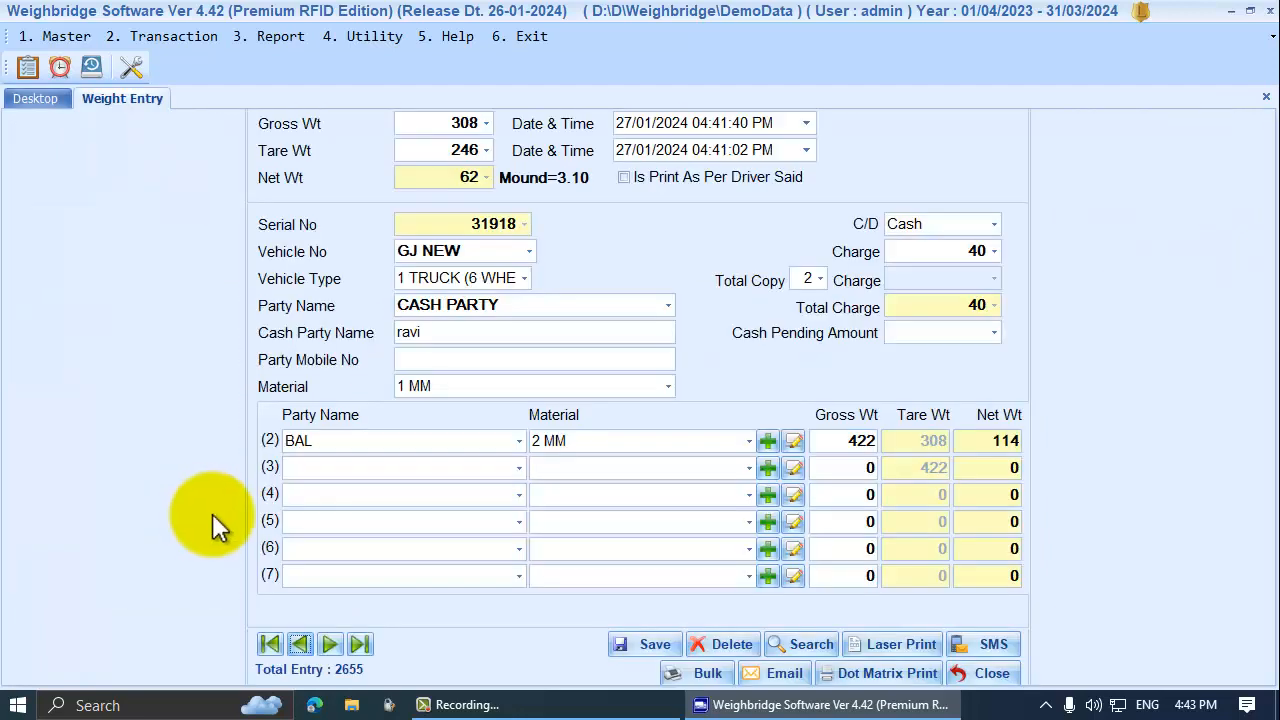
left_click(520, 467)
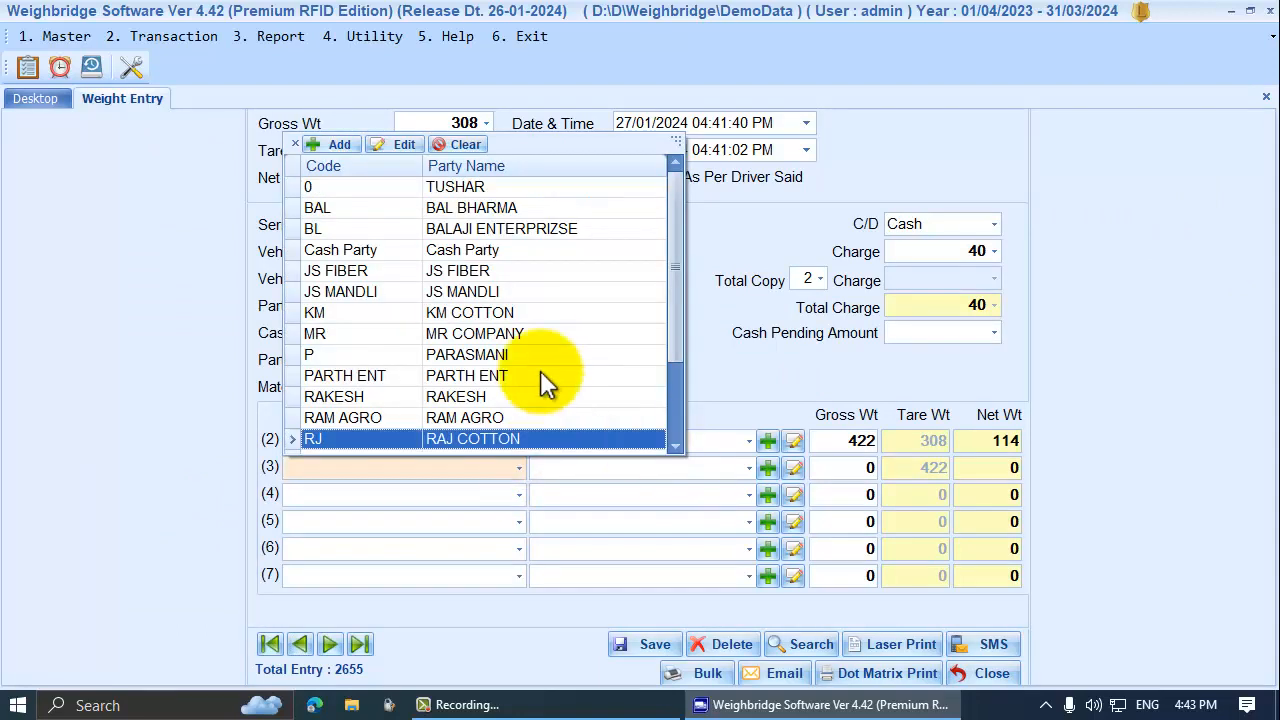
left_click(476, 312)
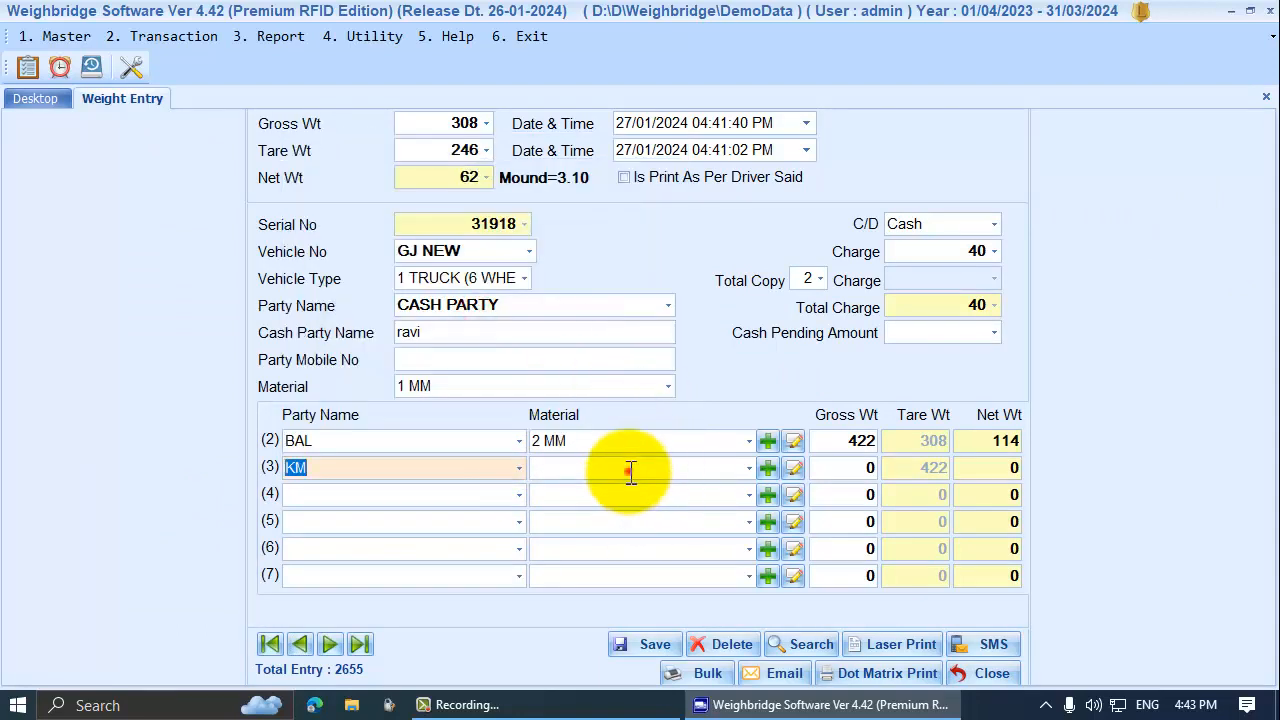
left_click(630, 470)
left_click(641, 470)
key("Down")
key("Down")
key("Down")
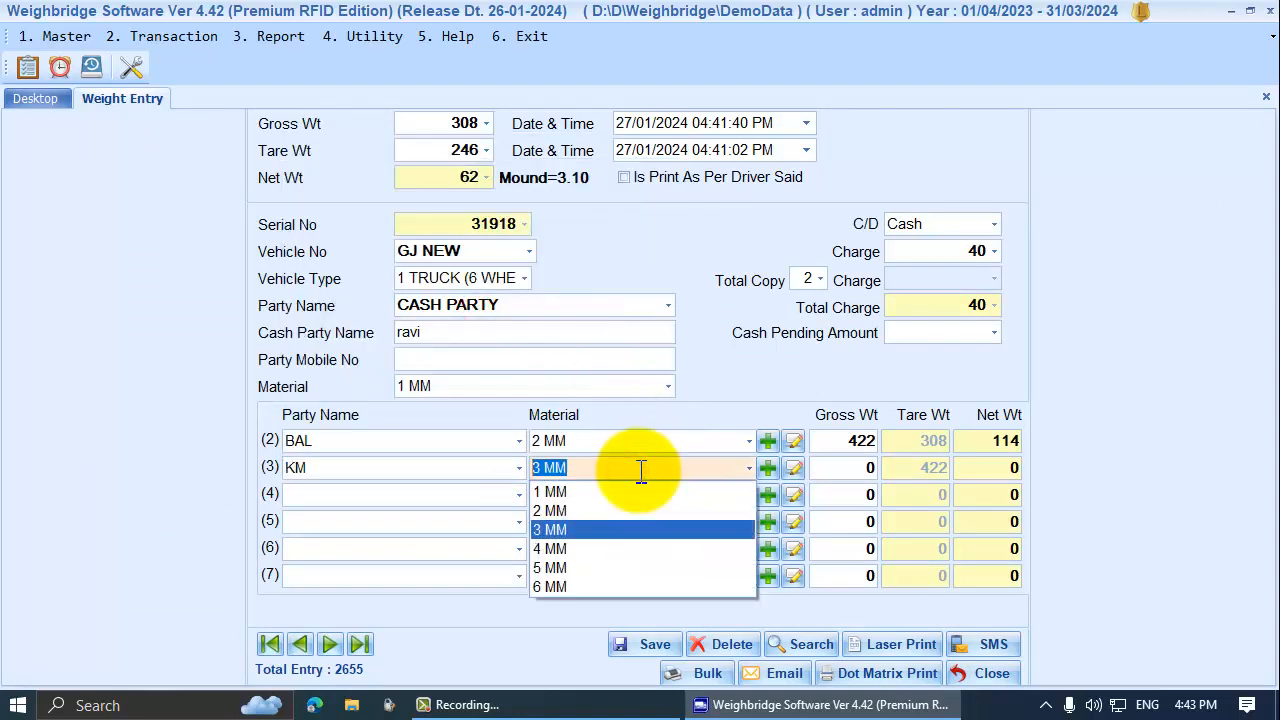
key("Return")
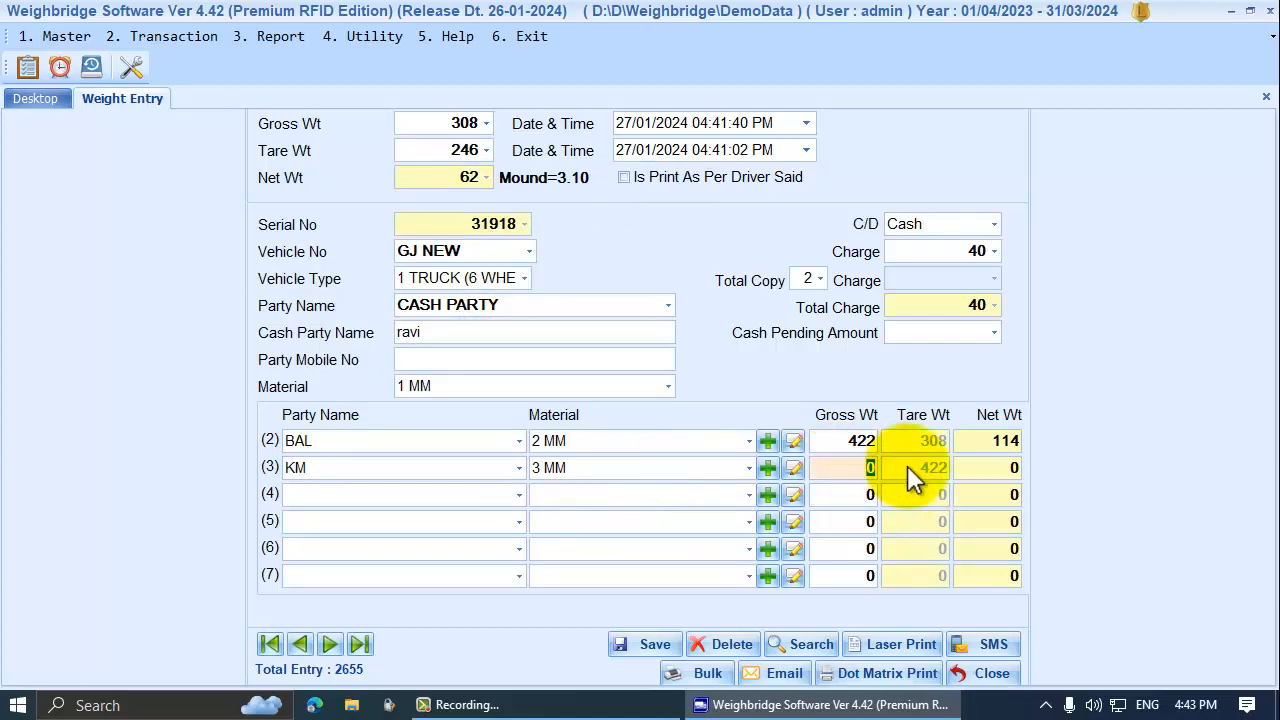
key("Return")
key("Return")
Confirm row 3's gross 495, save the entry without printing, and close the form
left_click(1000, 468)
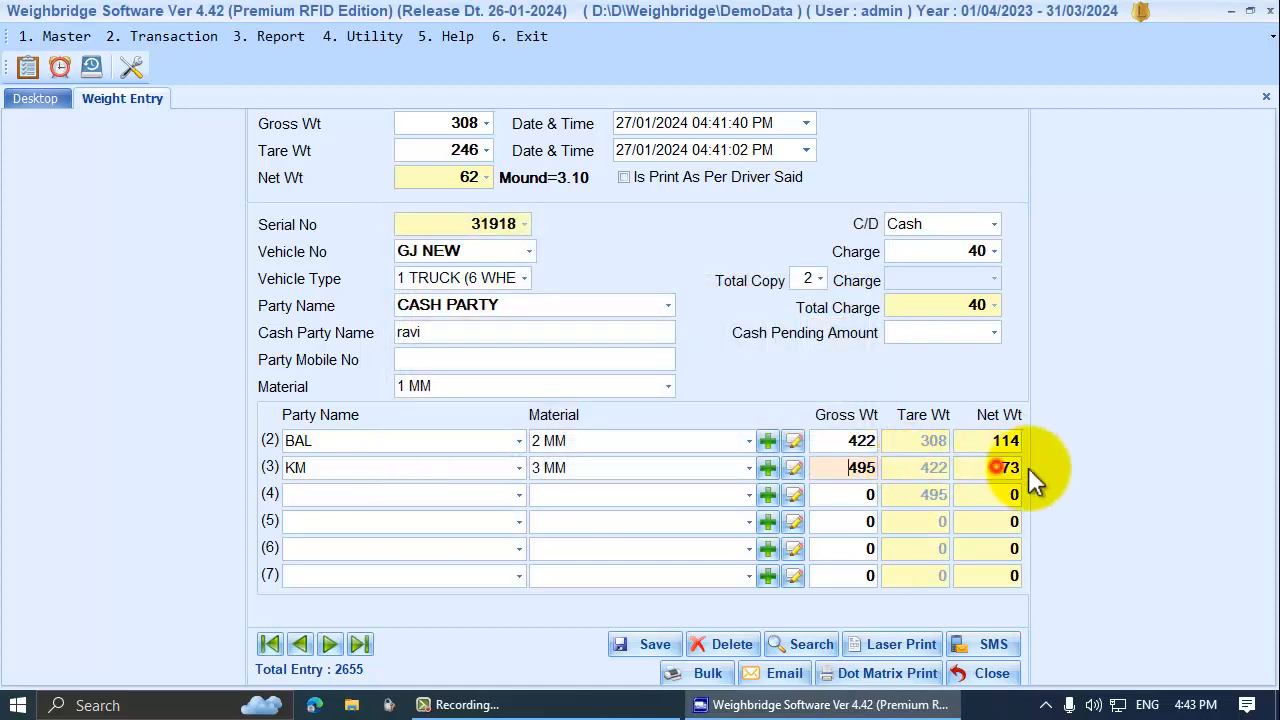
left_click(852, 468)
left_click(909, 491)
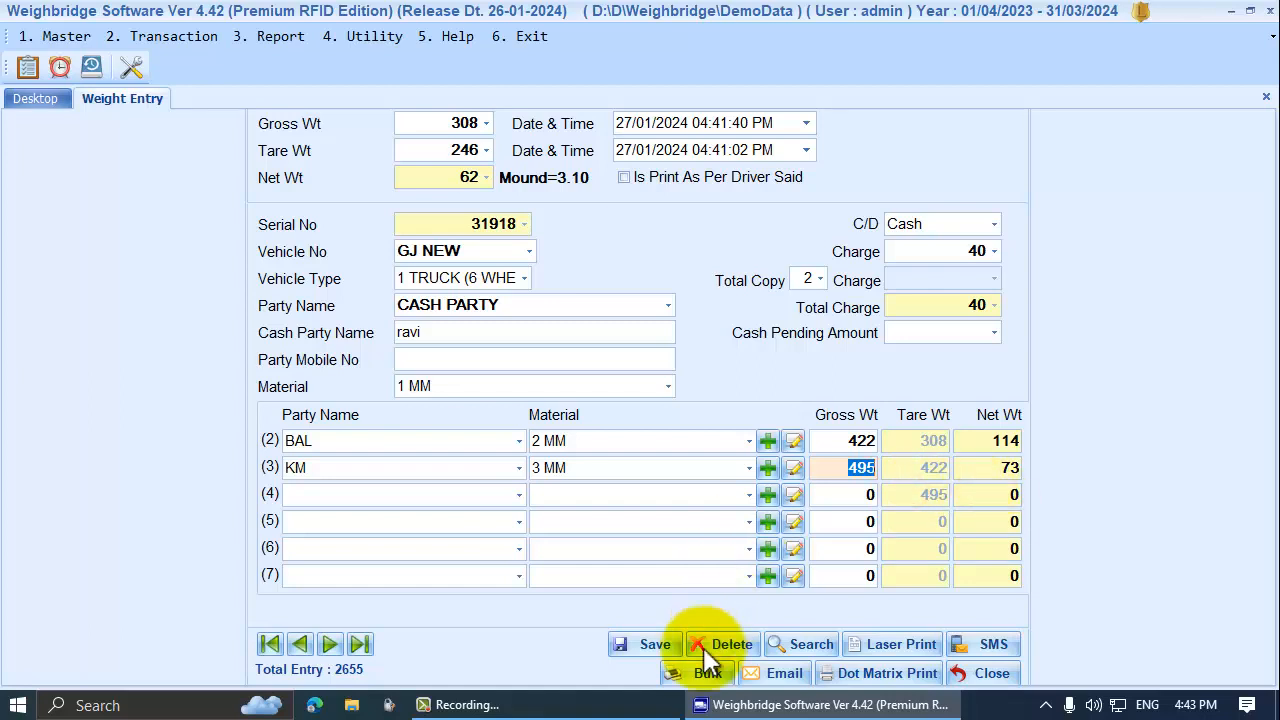
left_click(652, 644)
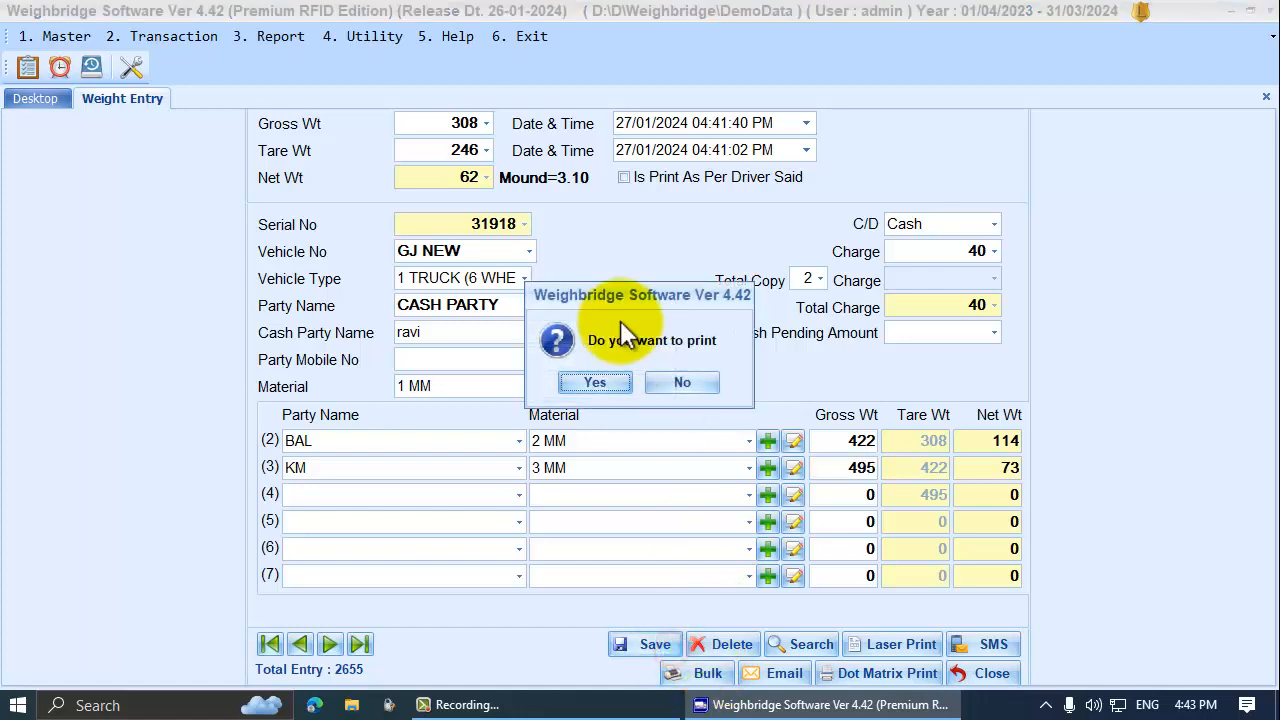
left_click(665, 380)
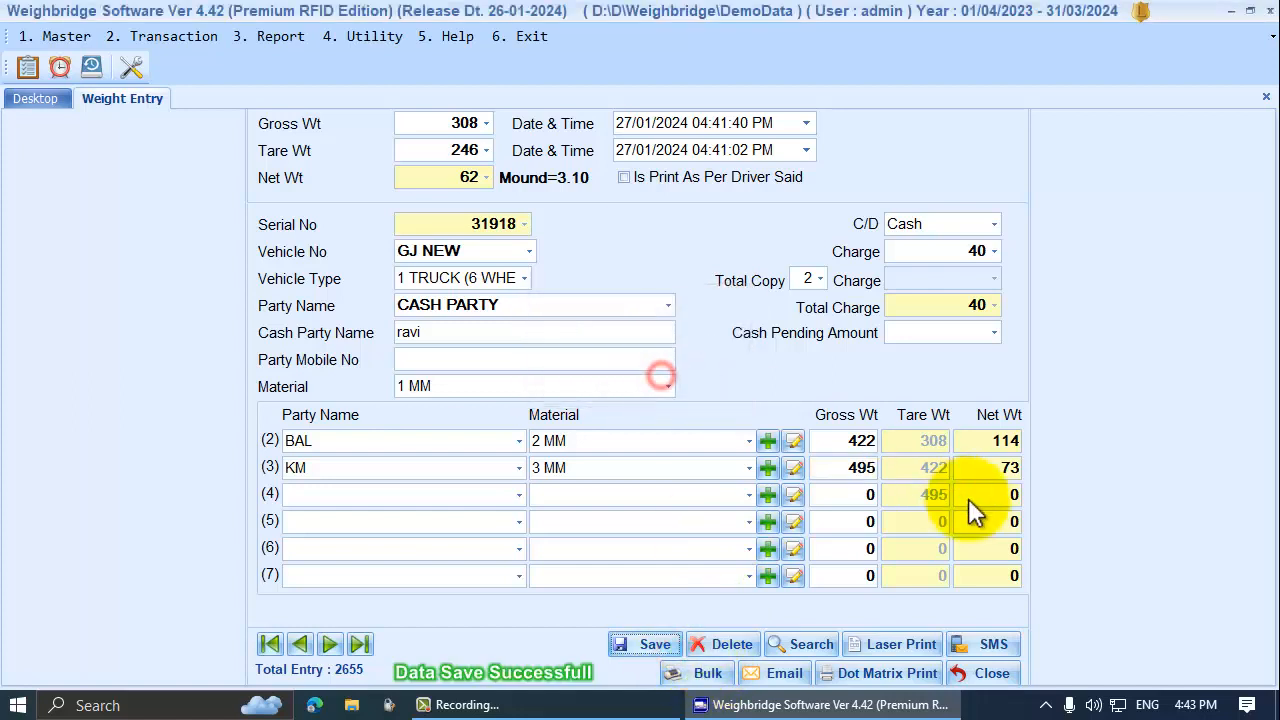
left_click(980, 676)
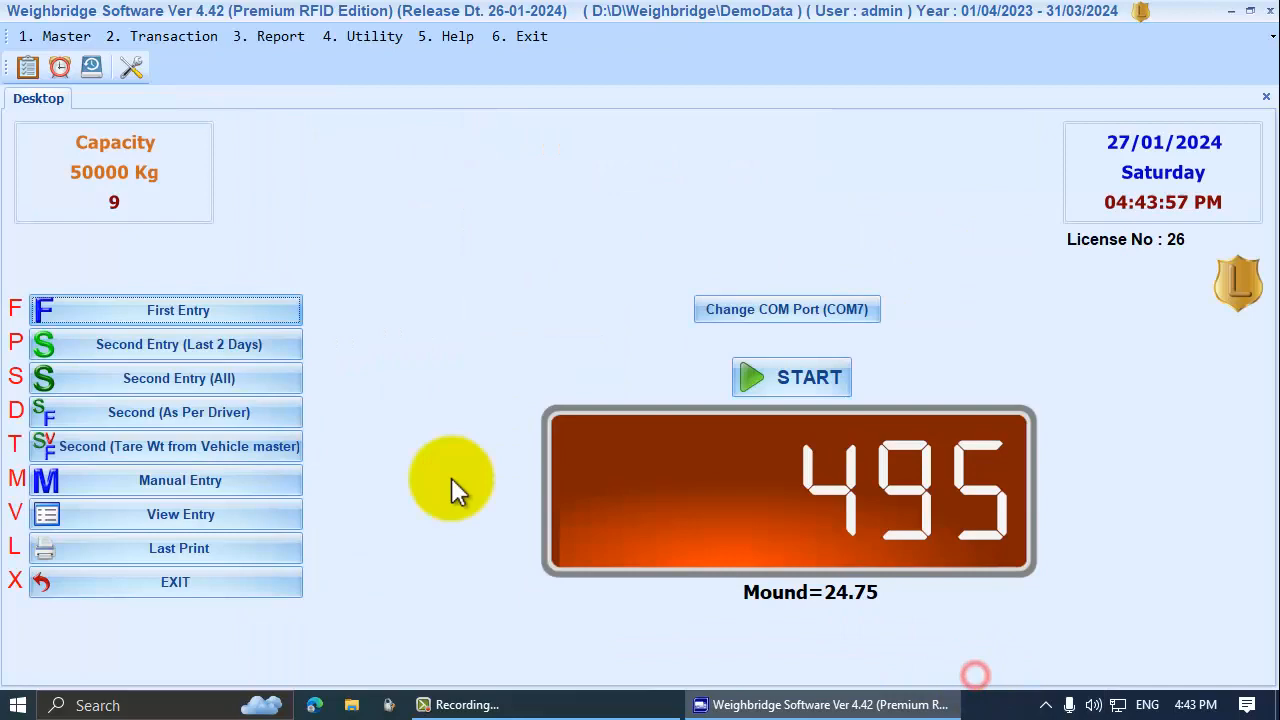
Reopen entry 31918 and add row 4: party PARTH ENT, material 4 MM, gross 563 from the scale
left_click(165, 510)
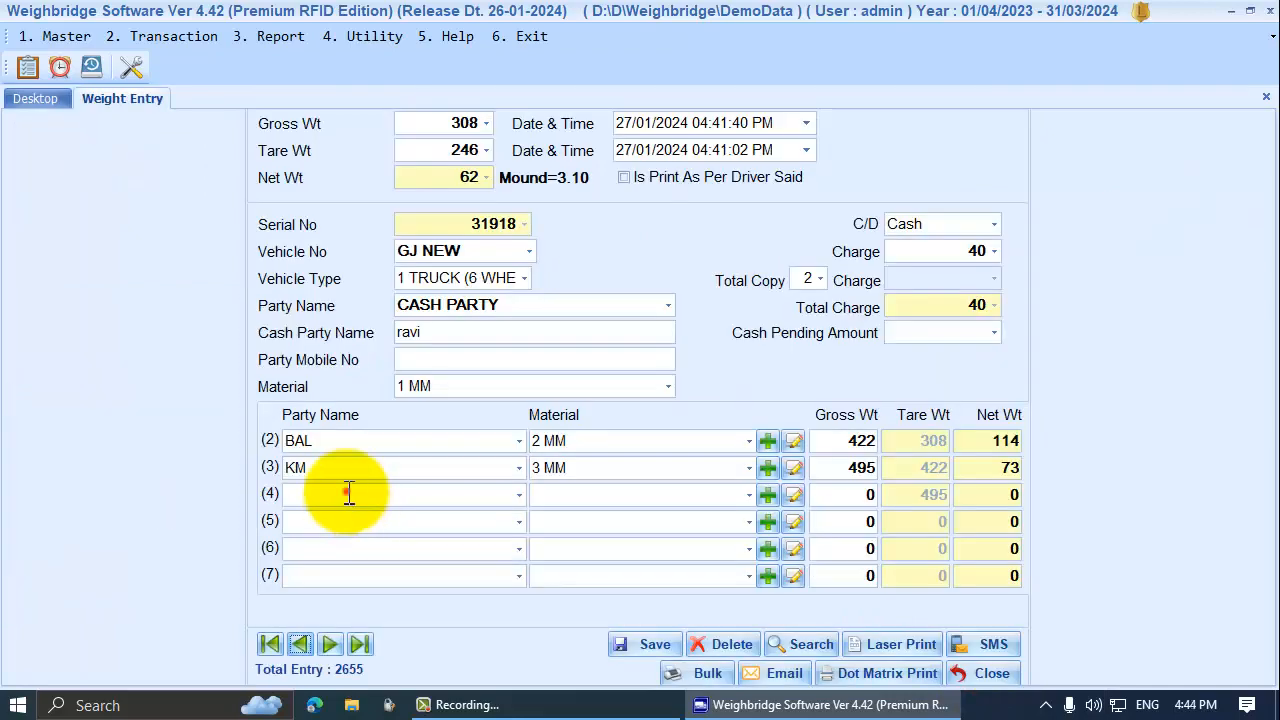
left_click(345, 494)
key("Down")
key("Down")
key("Down")
key("Down")
key("Down")
key("Down")
key("Down")
key("Down")
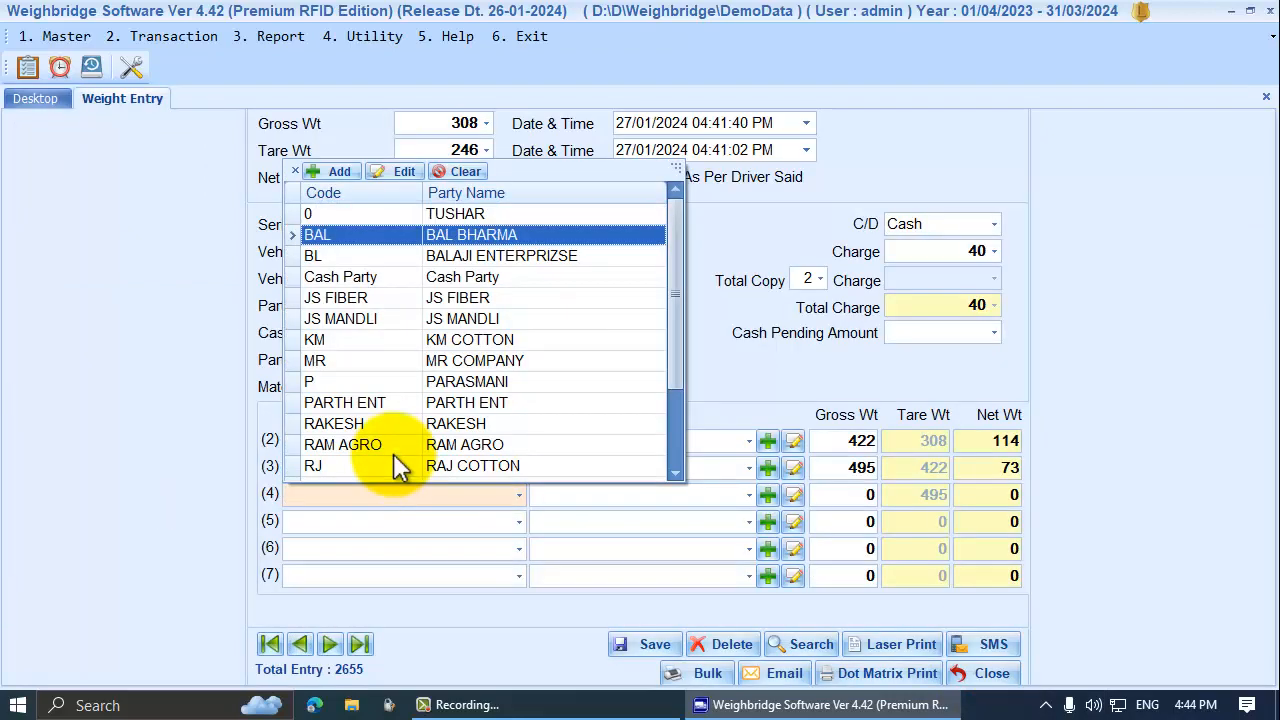
key("Down")
key("Down")
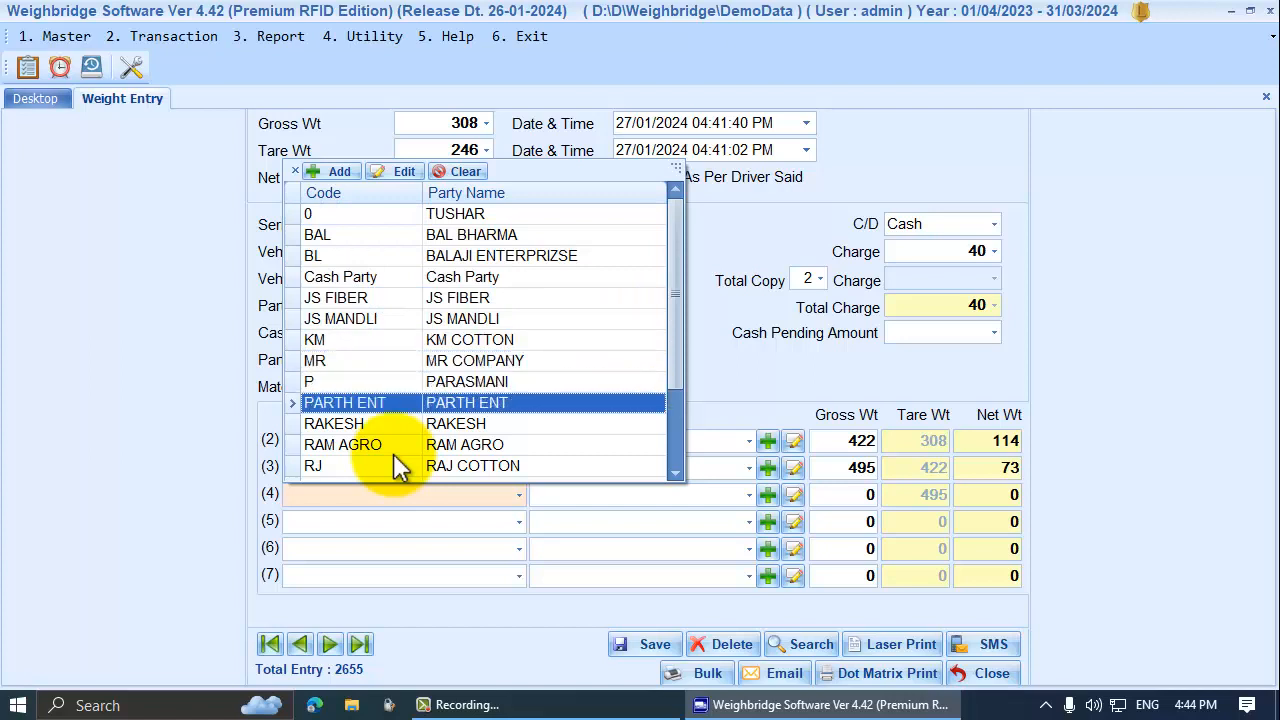
key("Return")
key("Down")
key("Down")
key("Down")
key("Down")
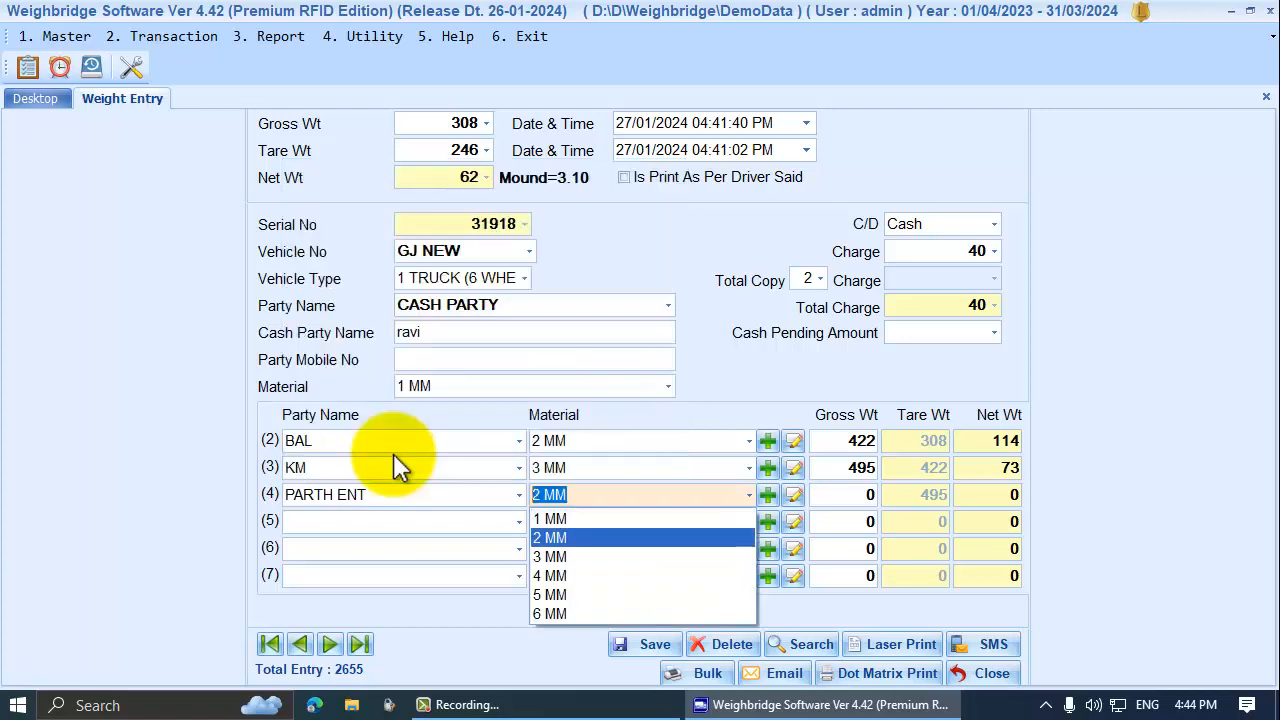
key("Return")
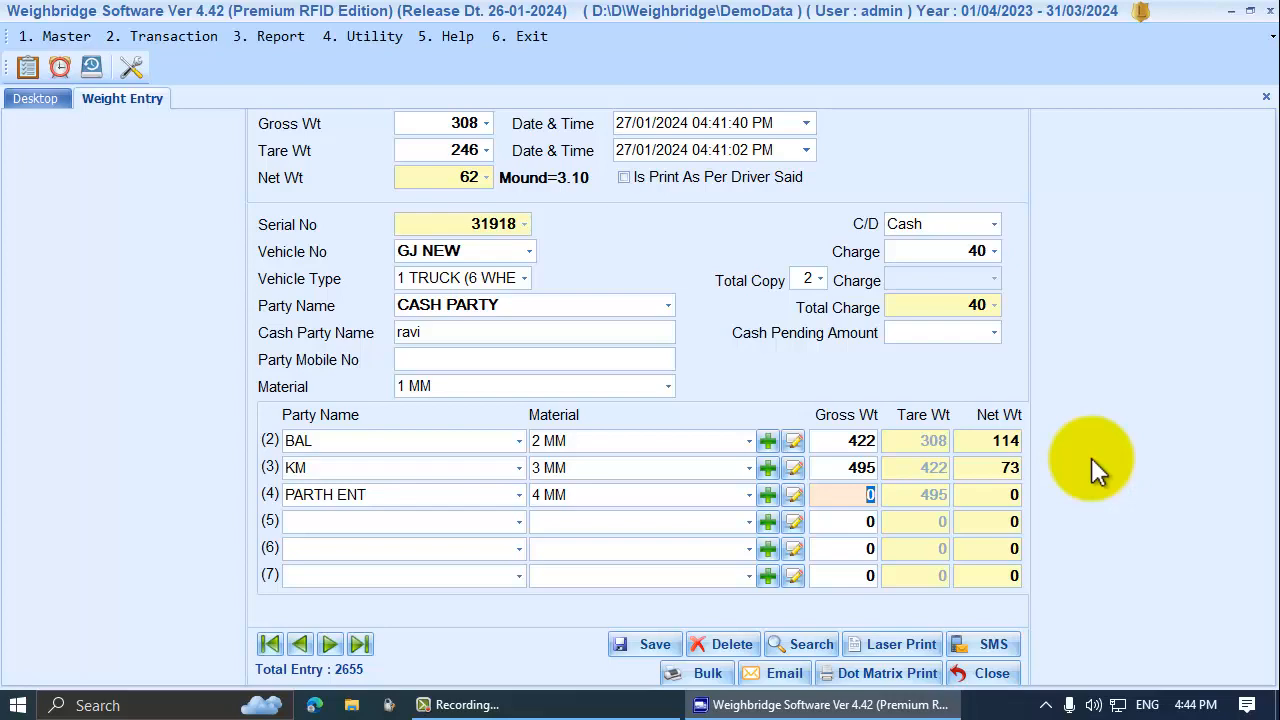
key("space")
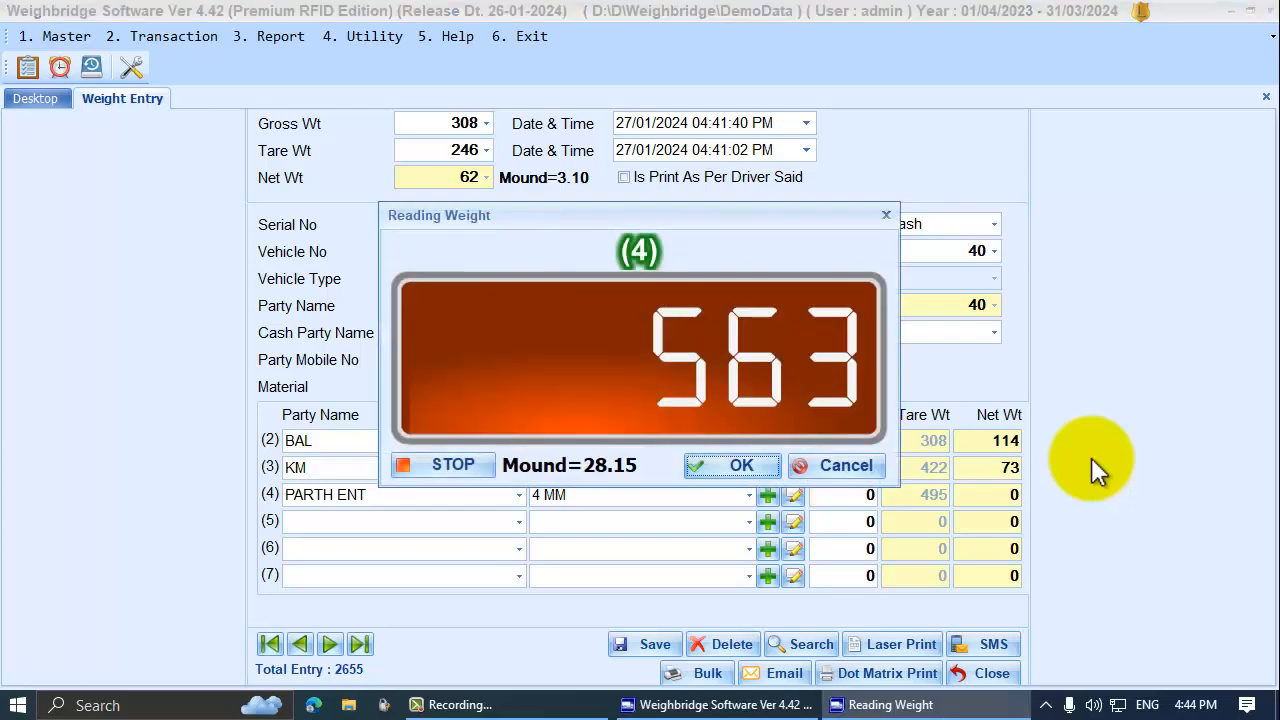
key("Return")
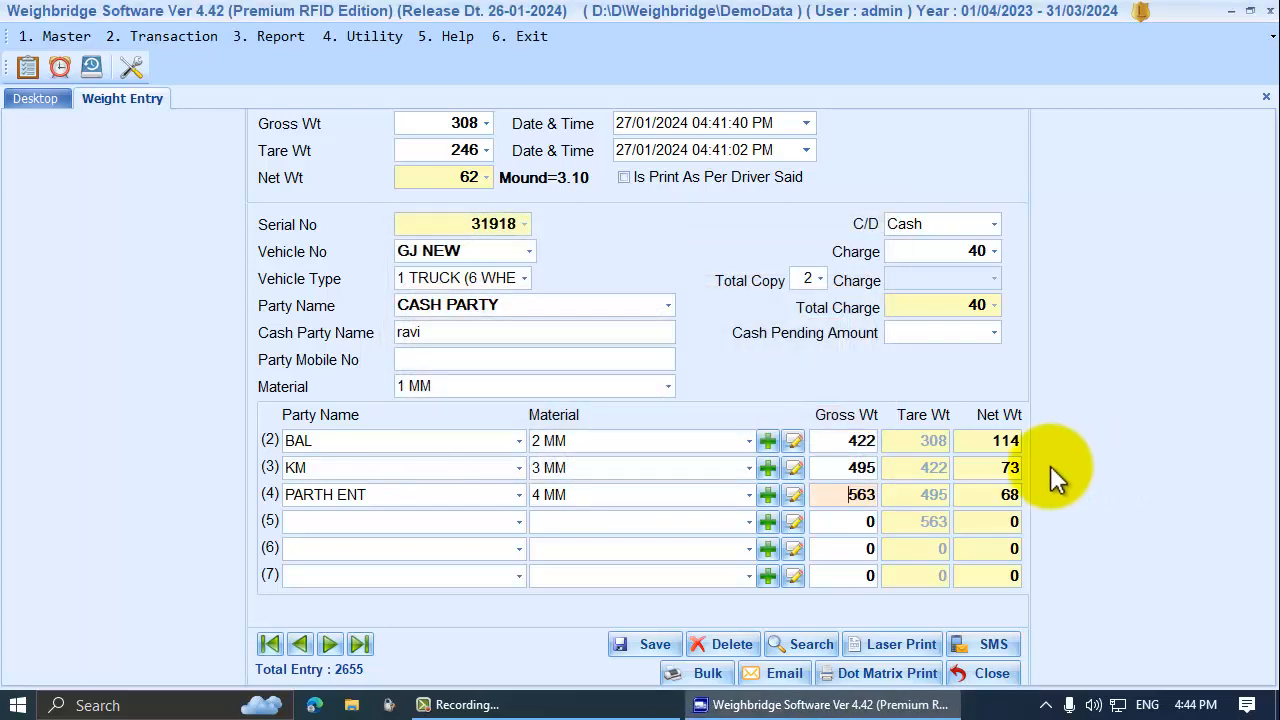
Save the entry with the PARTH ENT line without printing and close the form
left_click(843, 495)
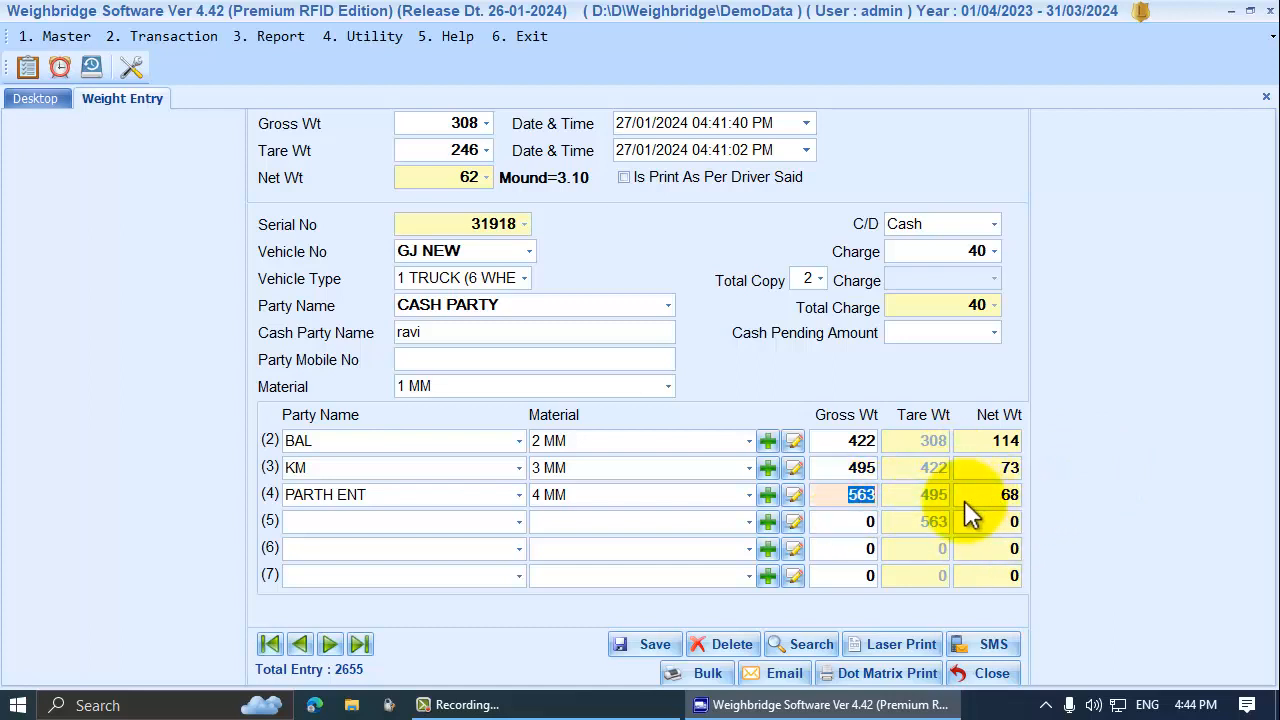
left_click(639, 641)
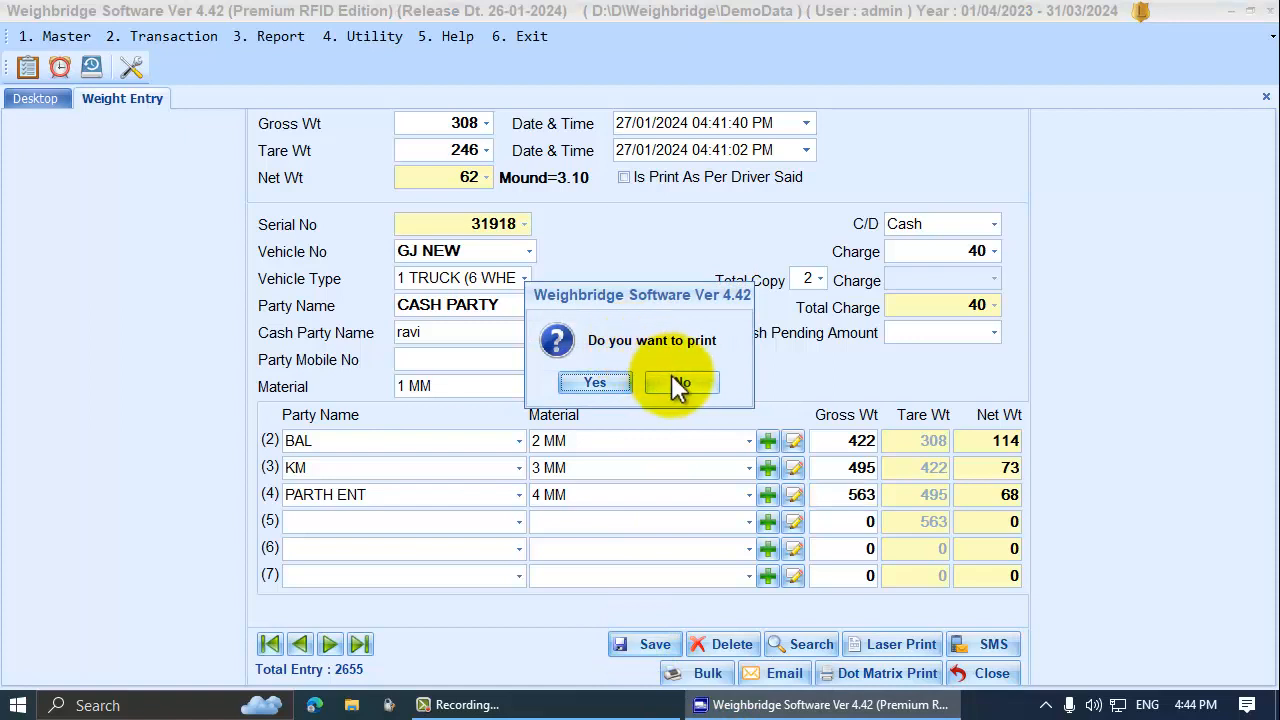
left_click(671, 377)
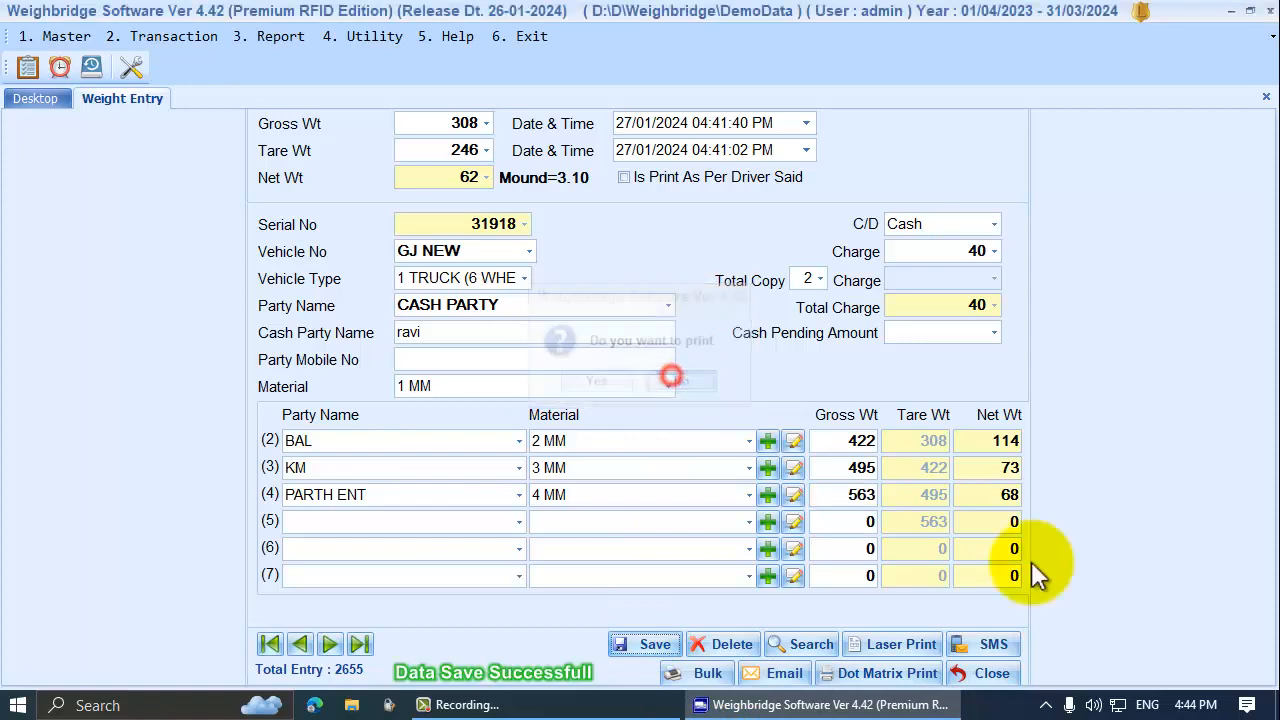
left_click(978, 673)
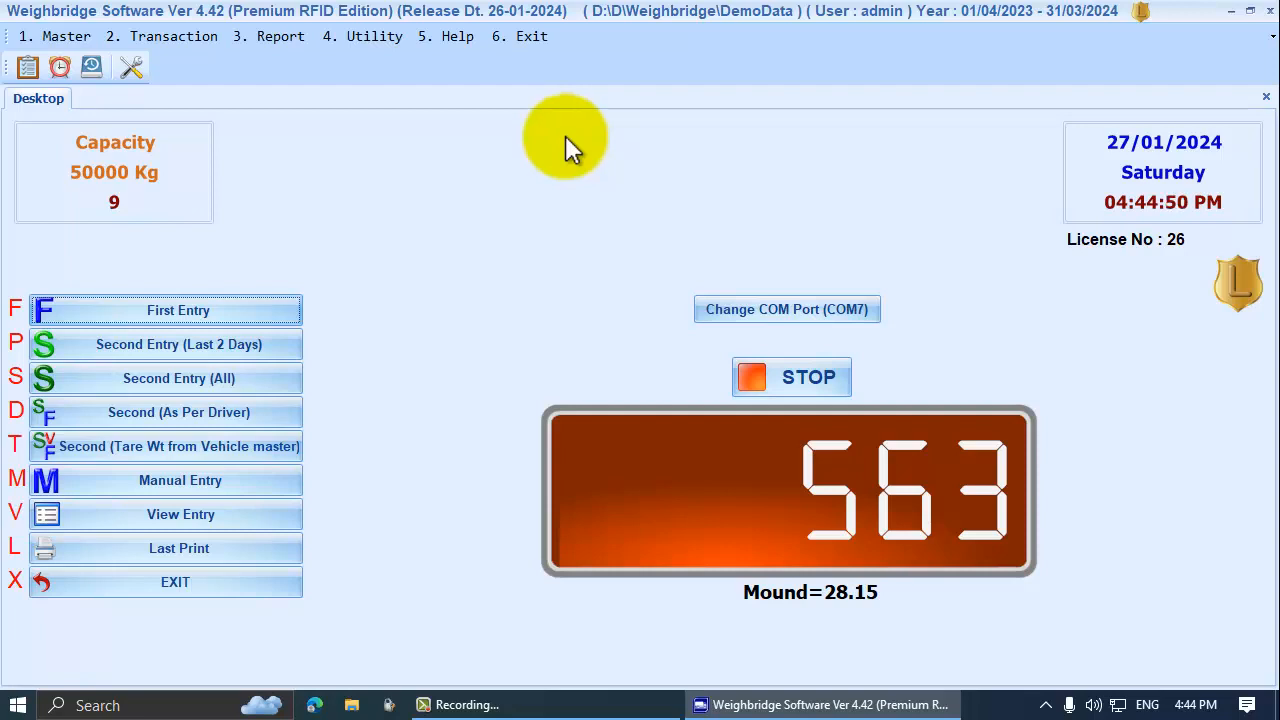
left_click(225, 306)
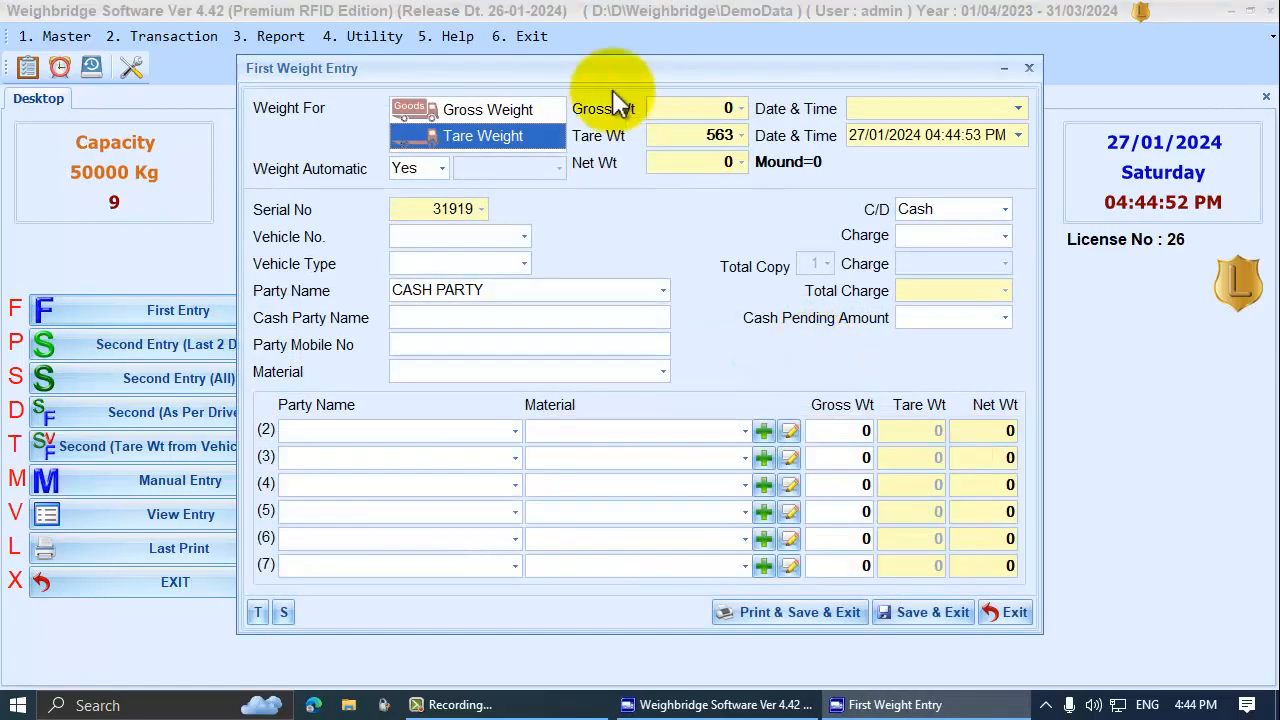
left_click(496, 116)
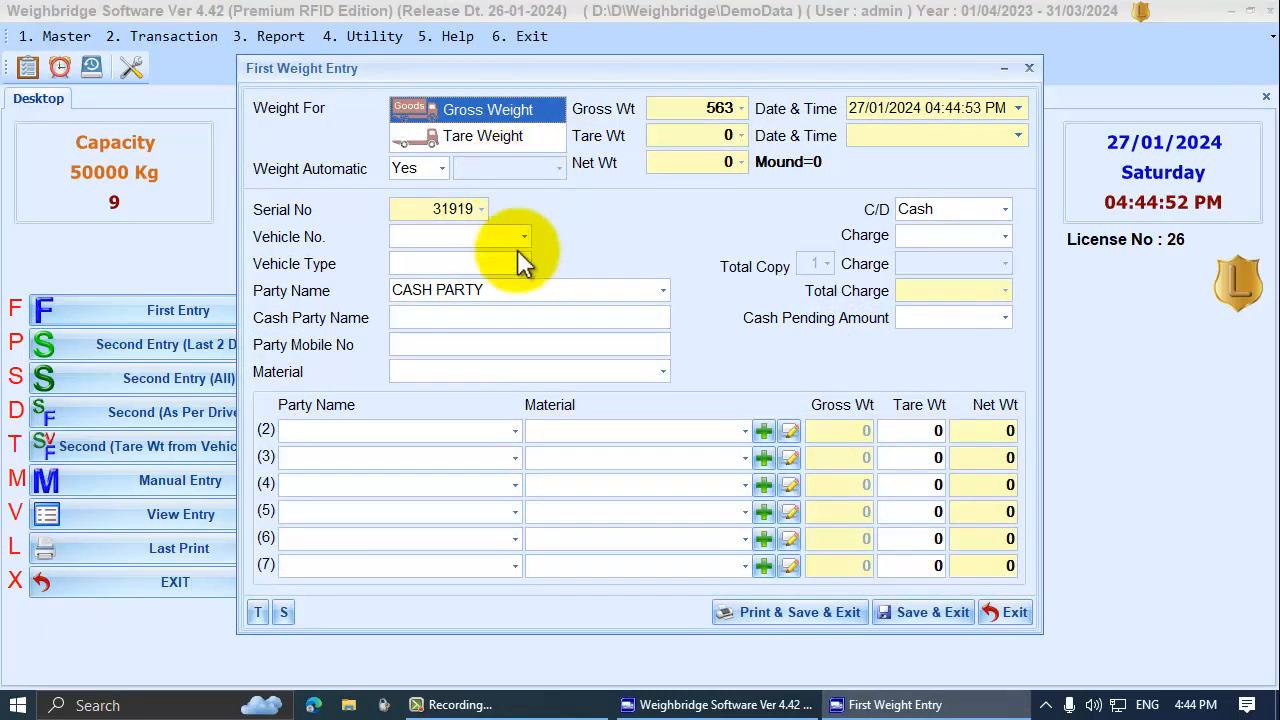
left_click(467, 235)
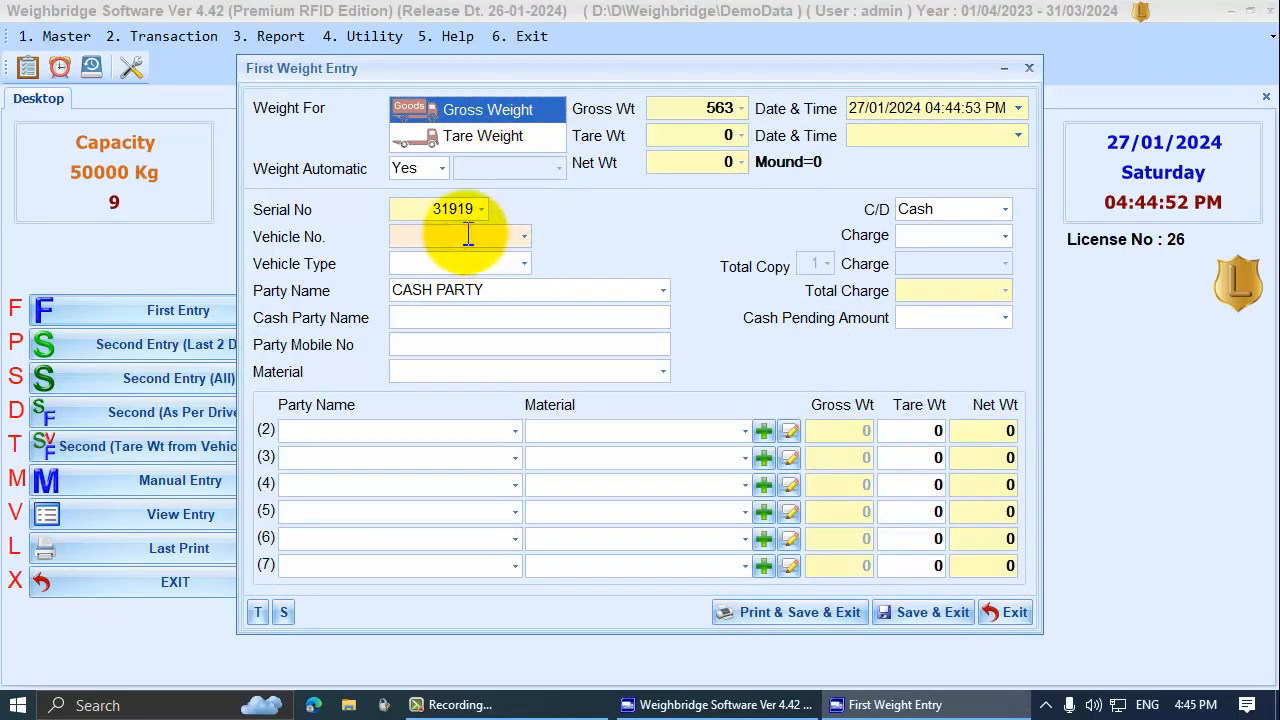
type("KZ11122")
key("Return")
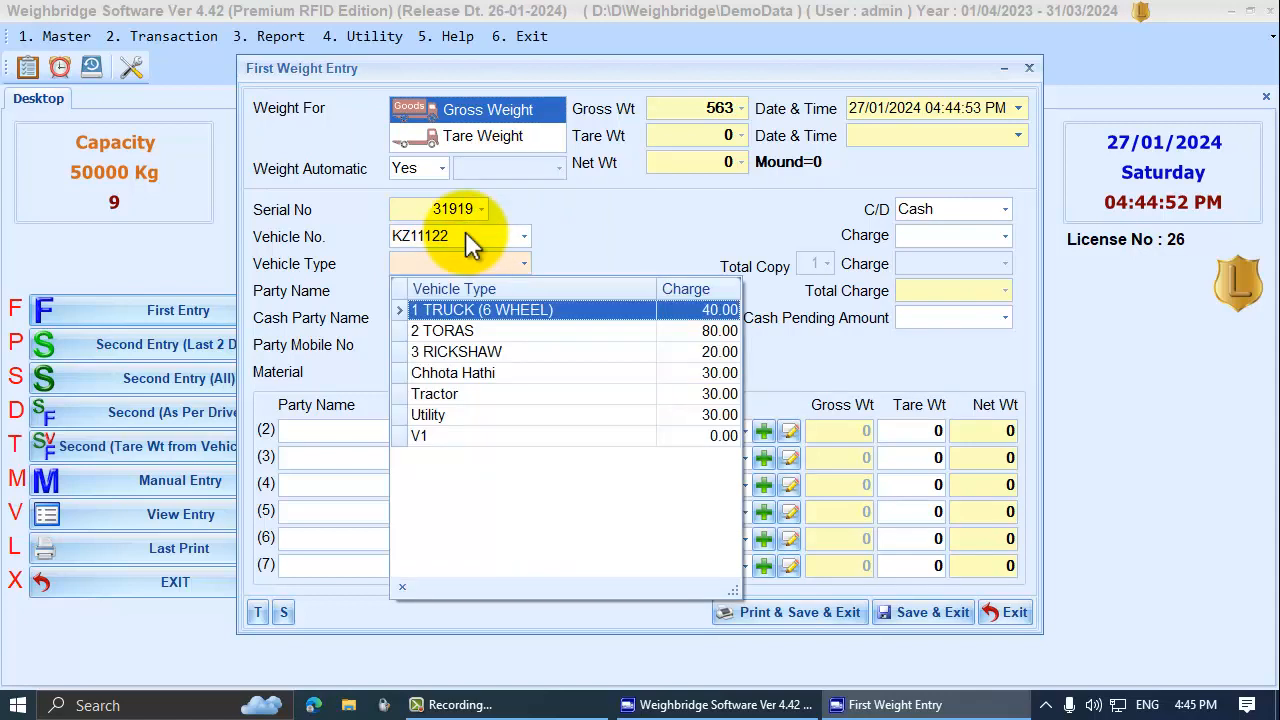
key("Down")
key("Down")
key("Return")
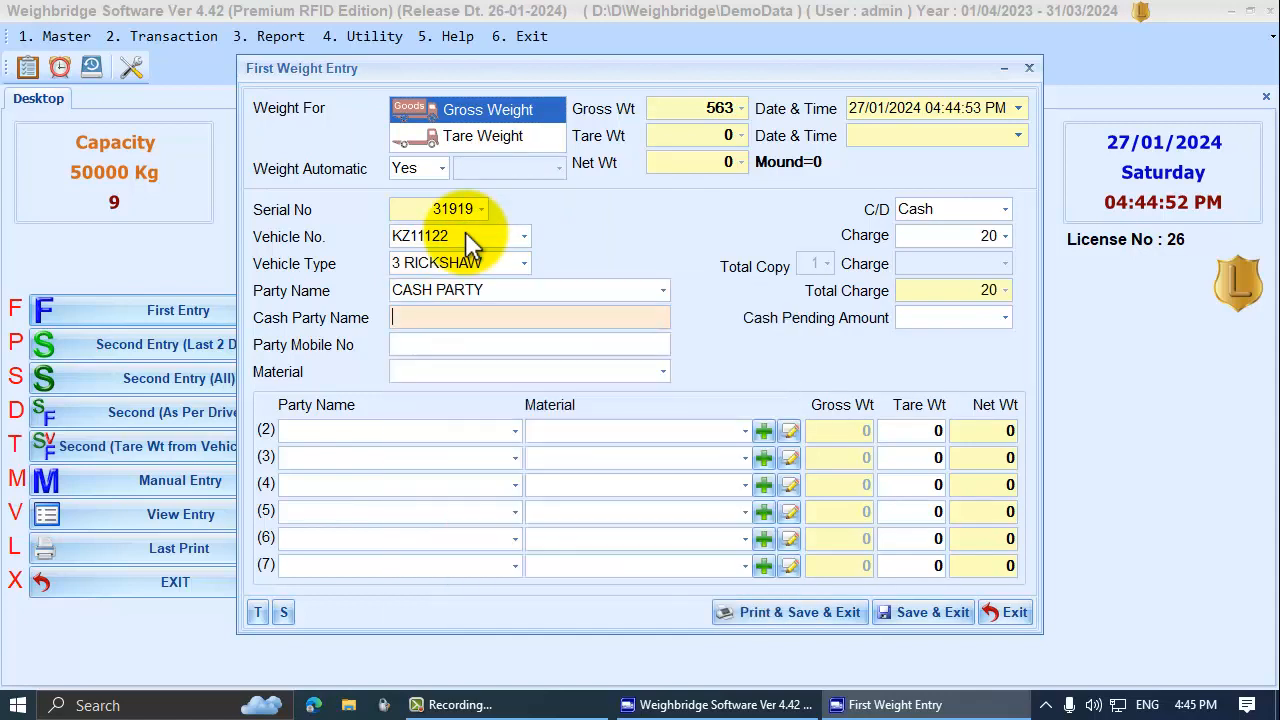
Enter the cash party name in capitals, set material to 1 MM, and save the first weighing
type("ravi")
key("Return")
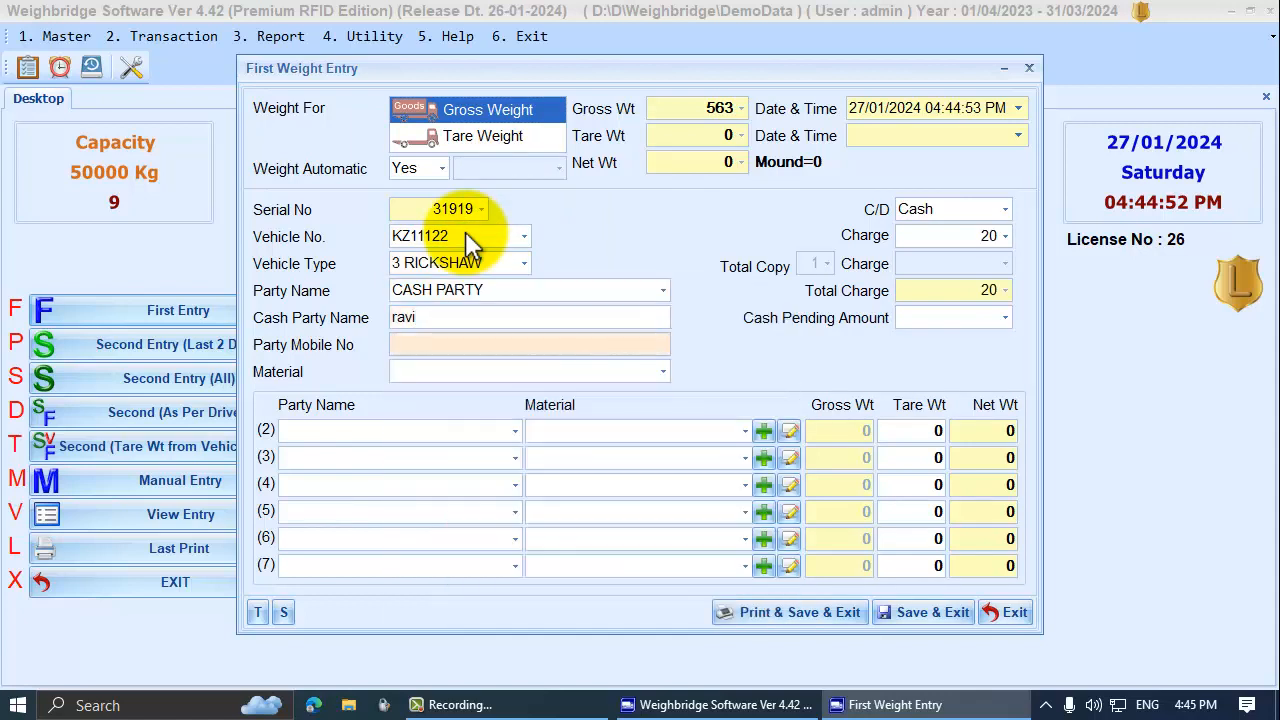
key("shift+Tab")
key("shift+Home")
key("BackSpace")
type("RA")
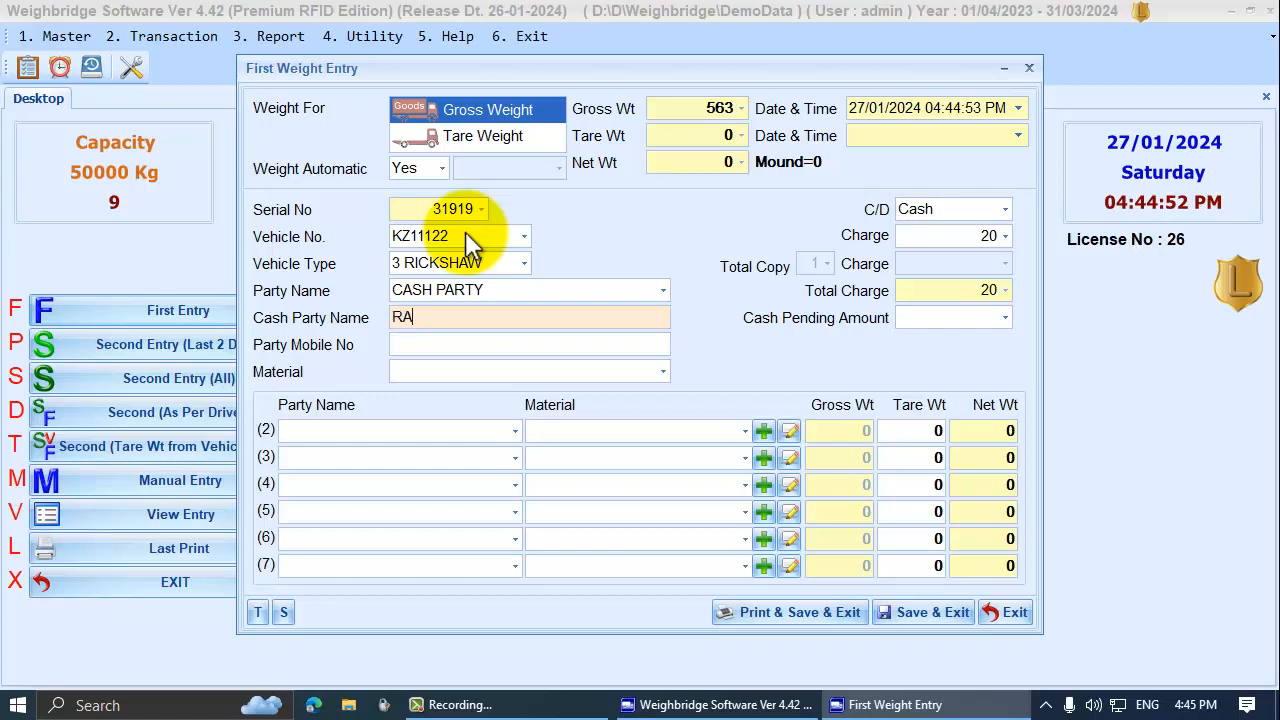
type("VI")
key("Return")
key("Return")
key("Return")
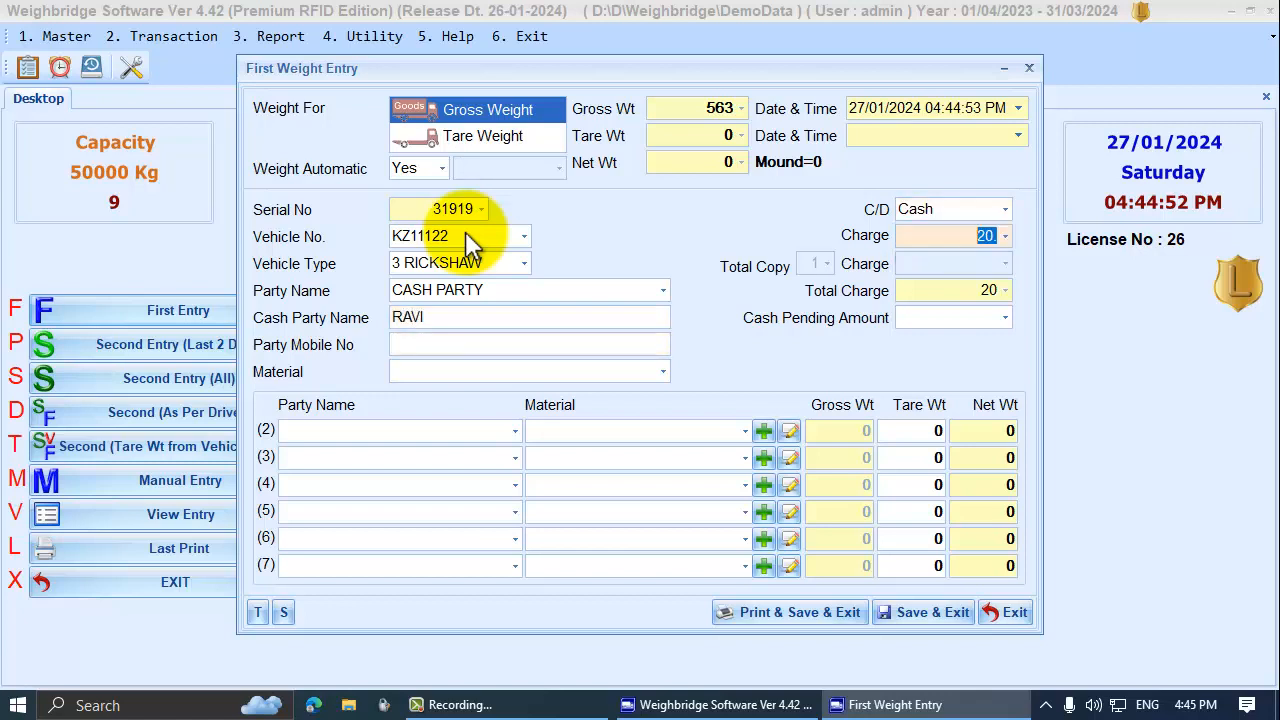
key("Return")
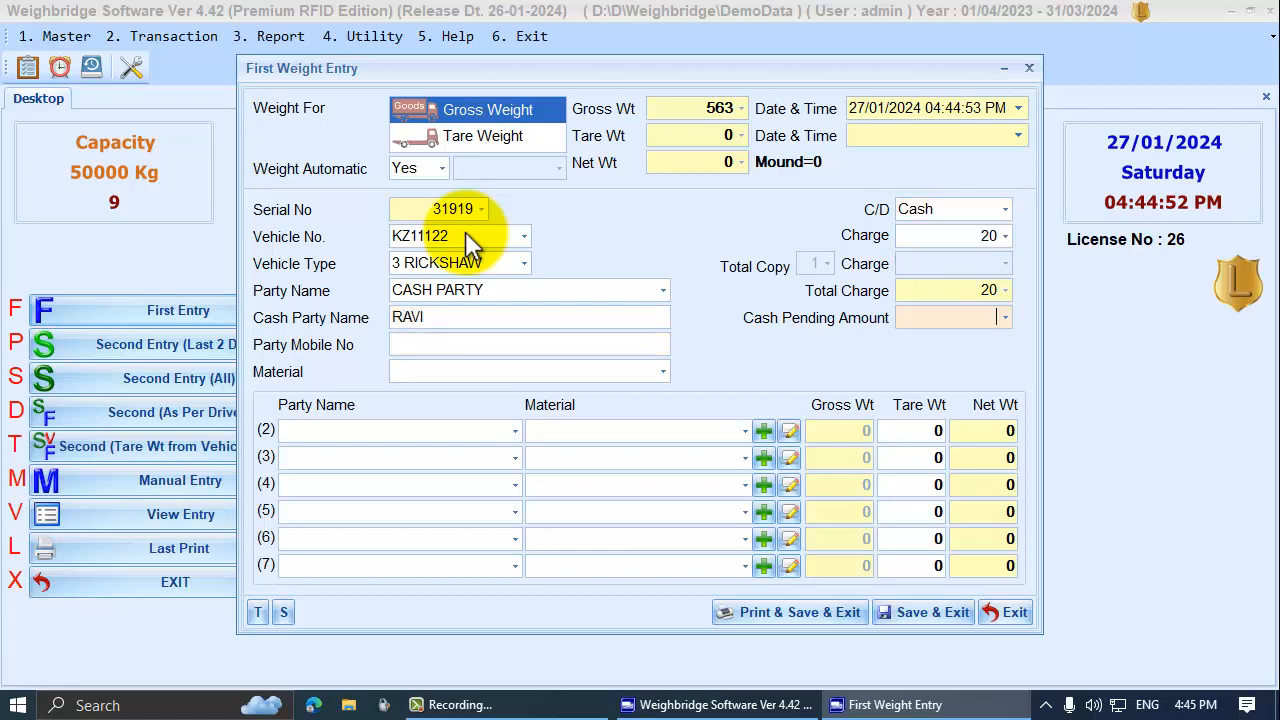
left_click(659, 371)
left_click(428, 418)
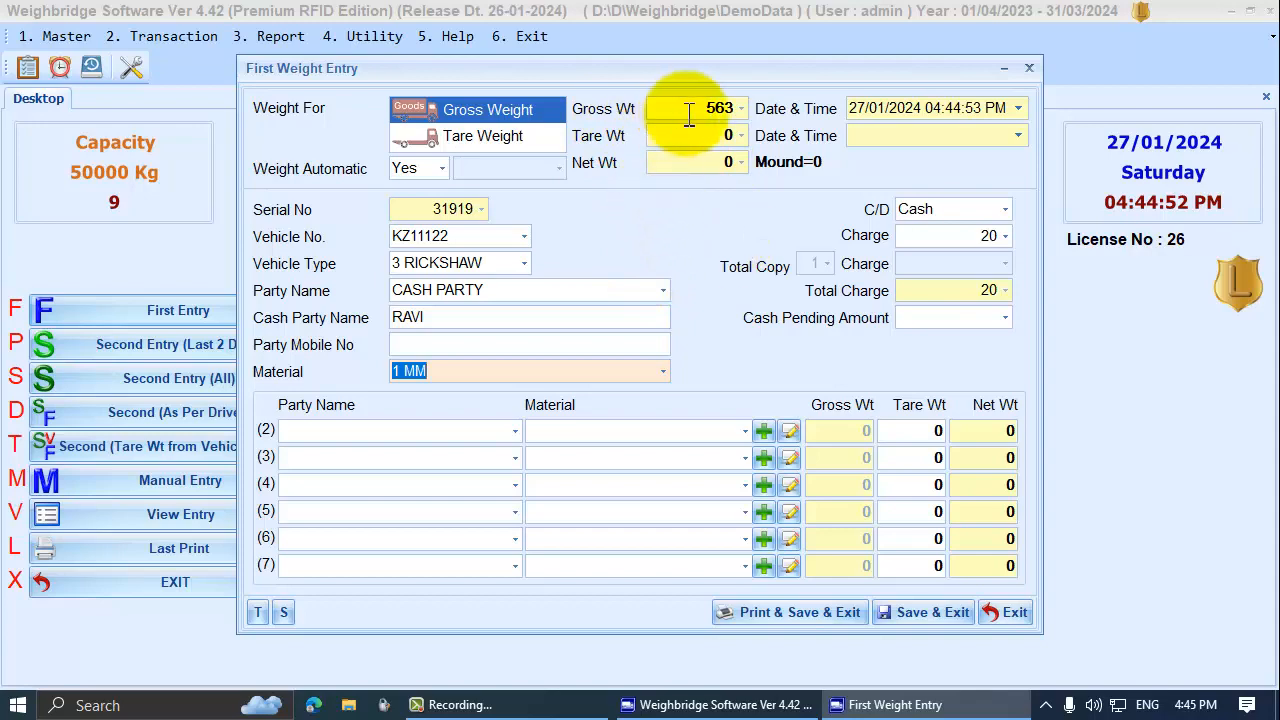
left_click(950, 614)
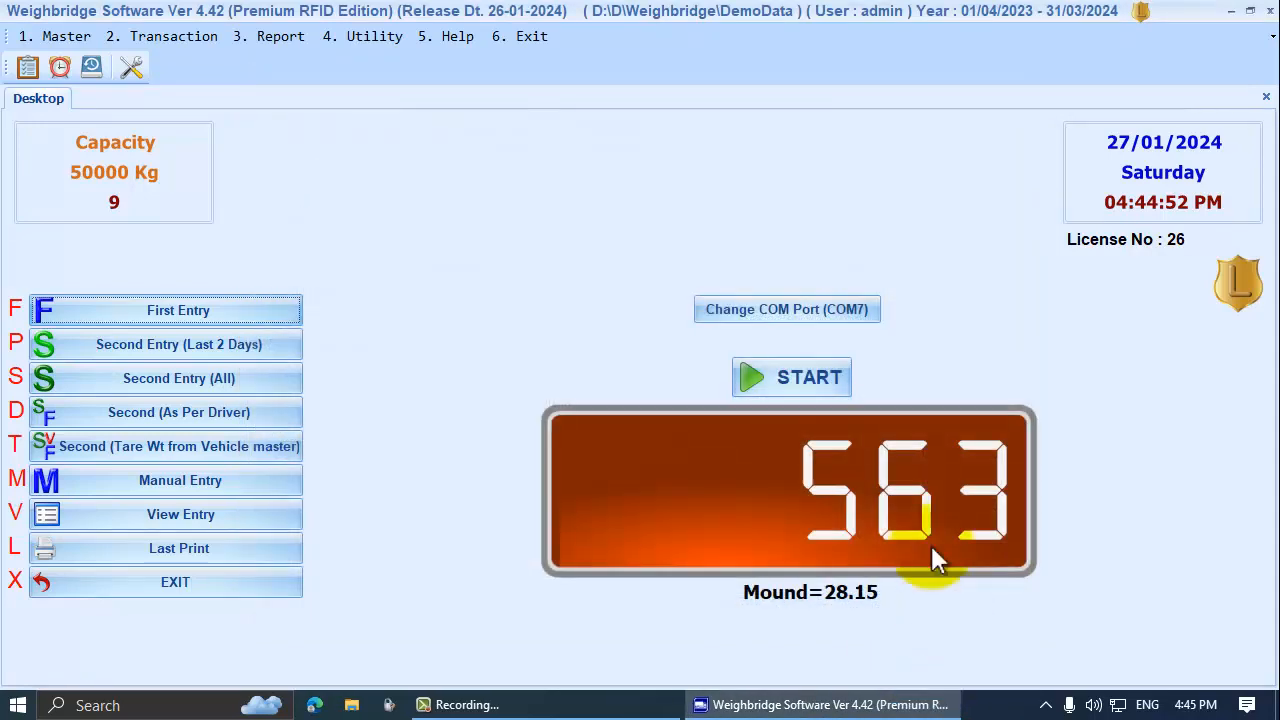
Open pending entry 31919 for its second weighing, check tare 495 and net 68, and save
left_click(219, 344)
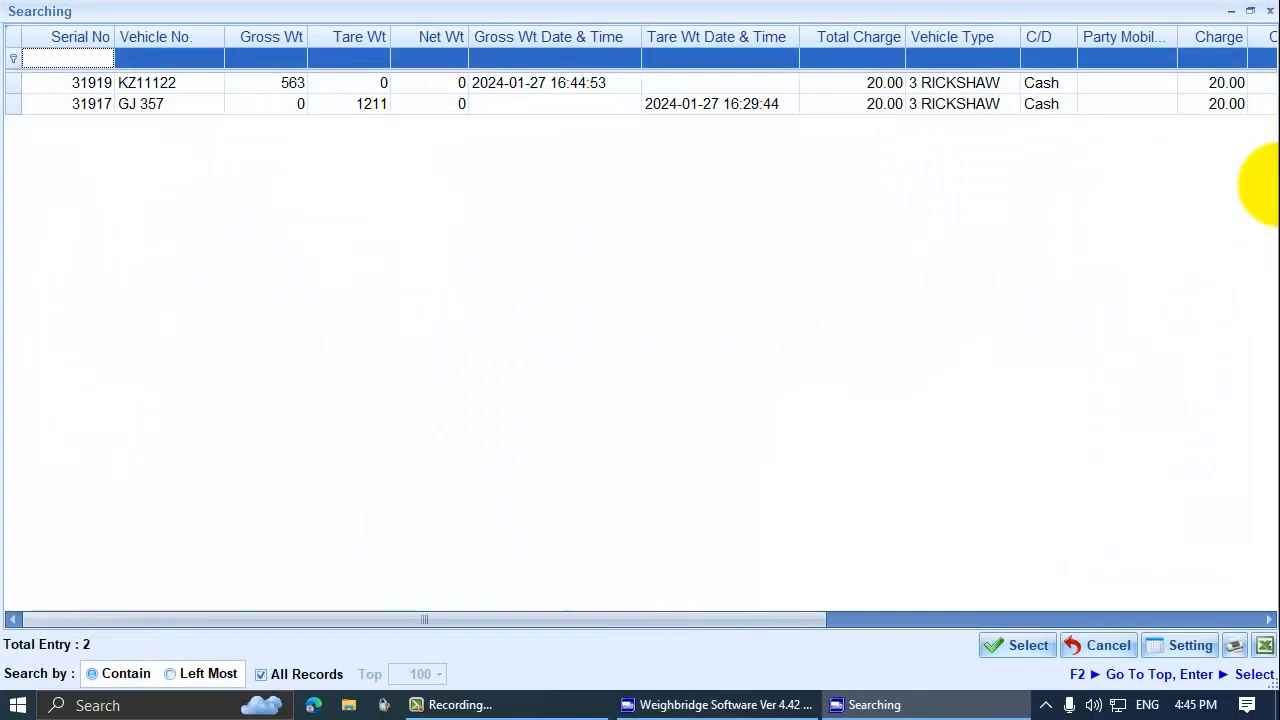
key("Down")
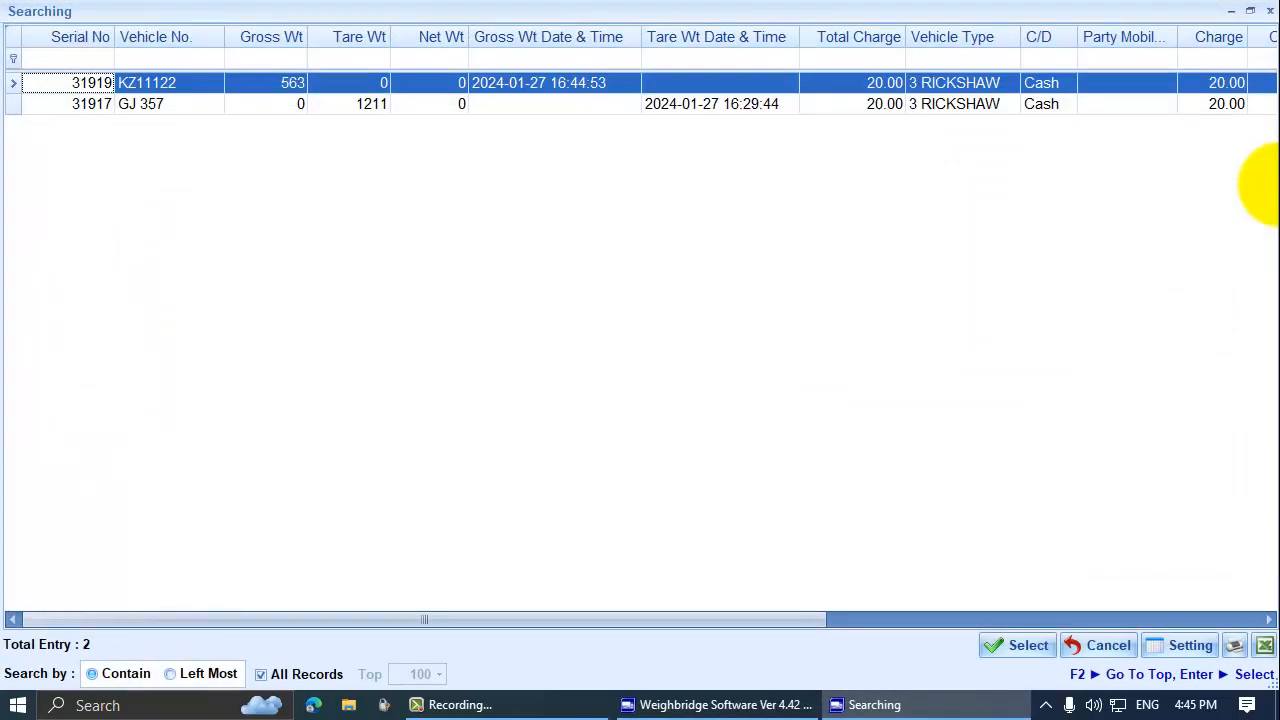
key("Return")
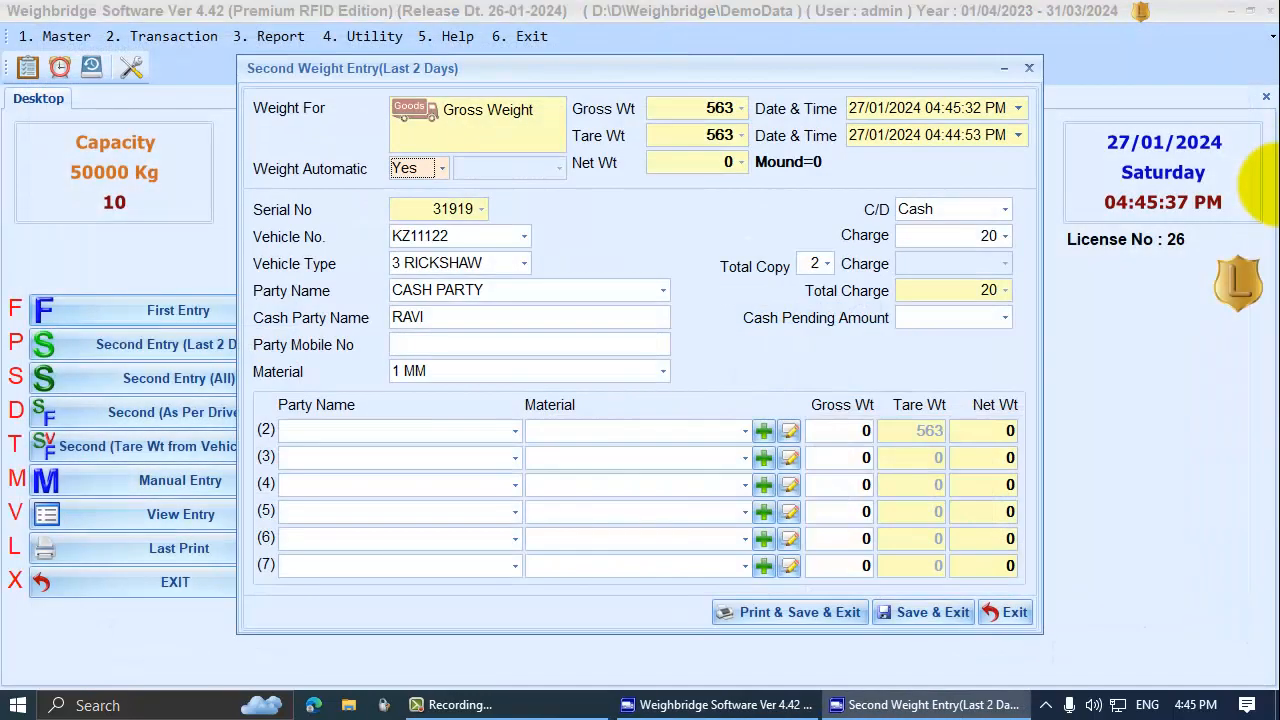
key("Escape")
key("p")
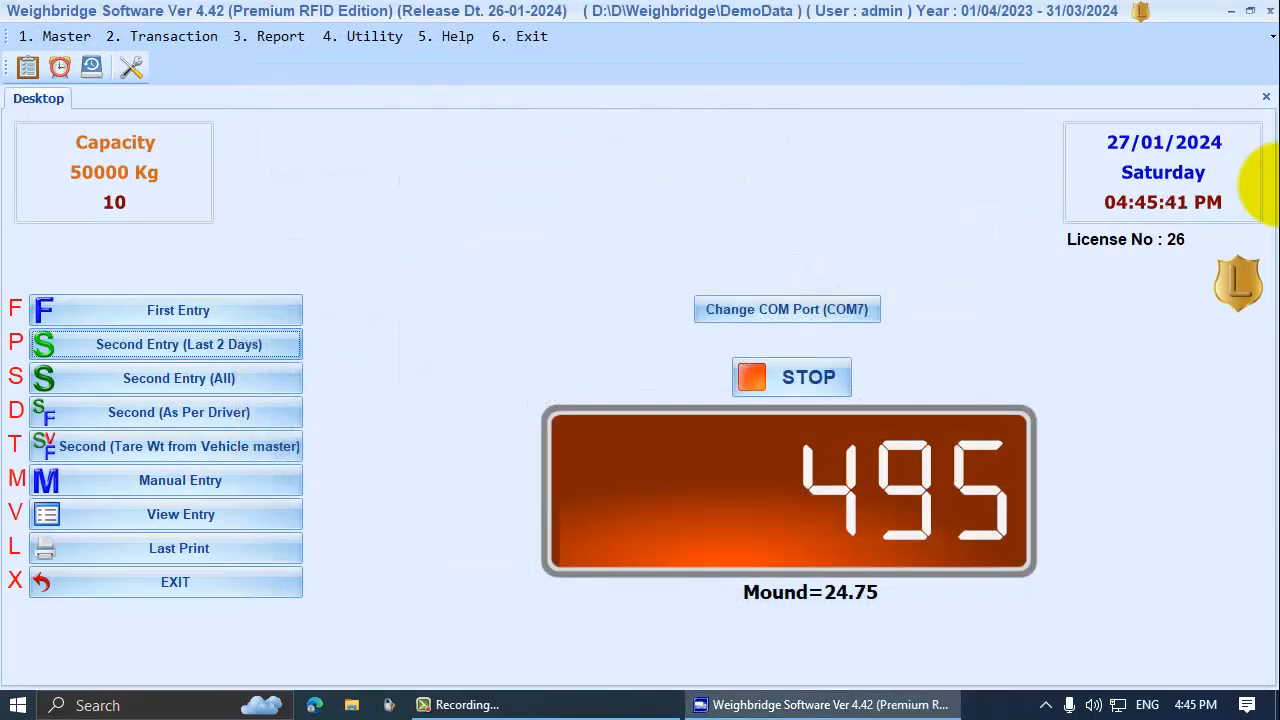
key("Down")
key("Return")
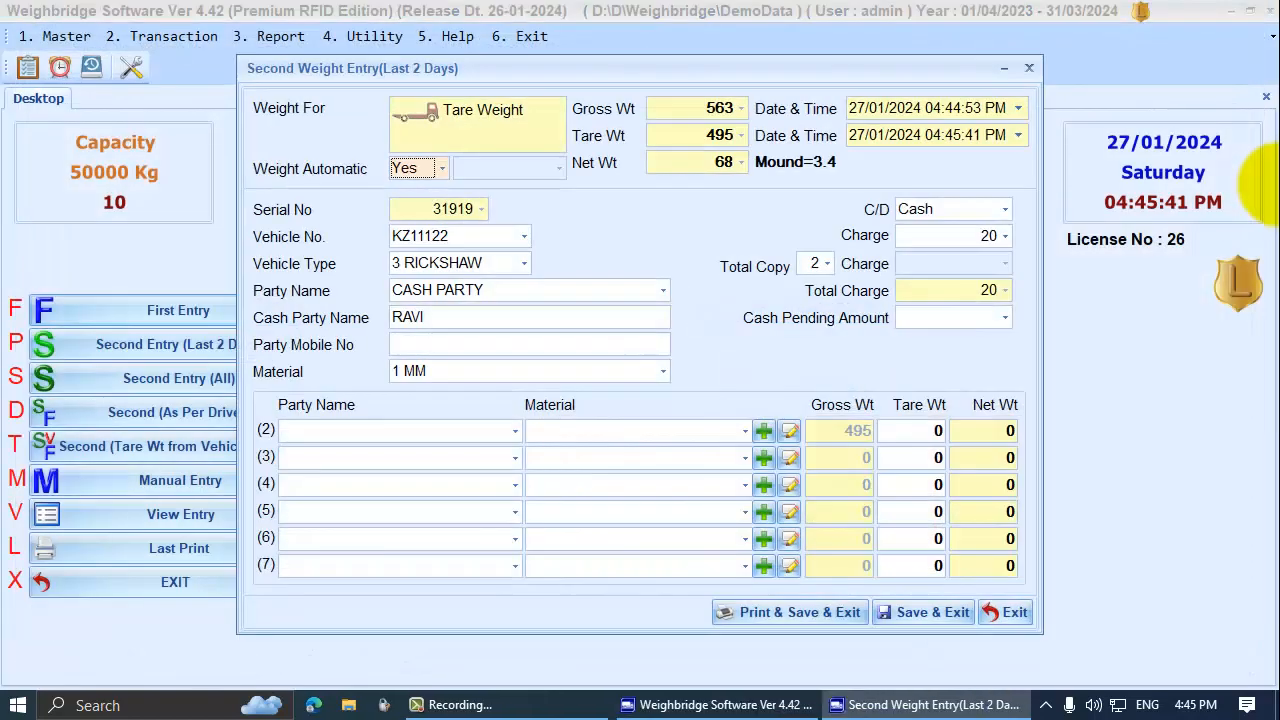
left_click(706, 164)
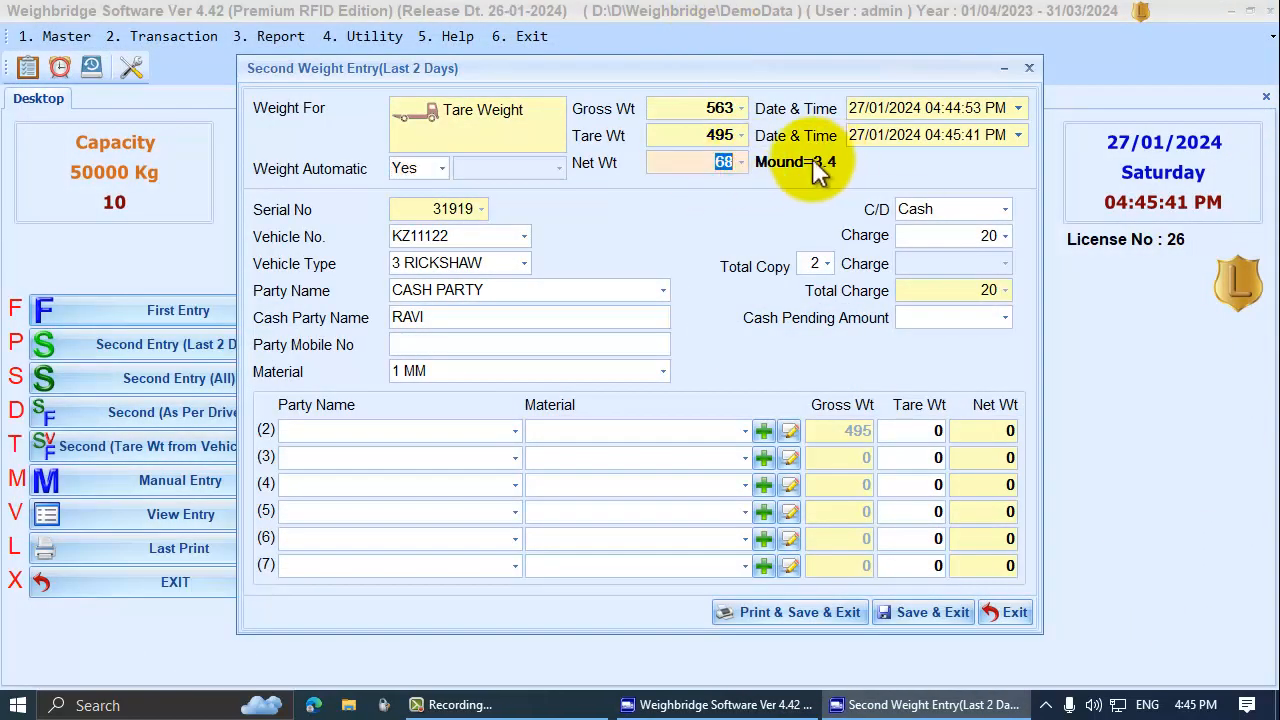
left_click(456, 368)
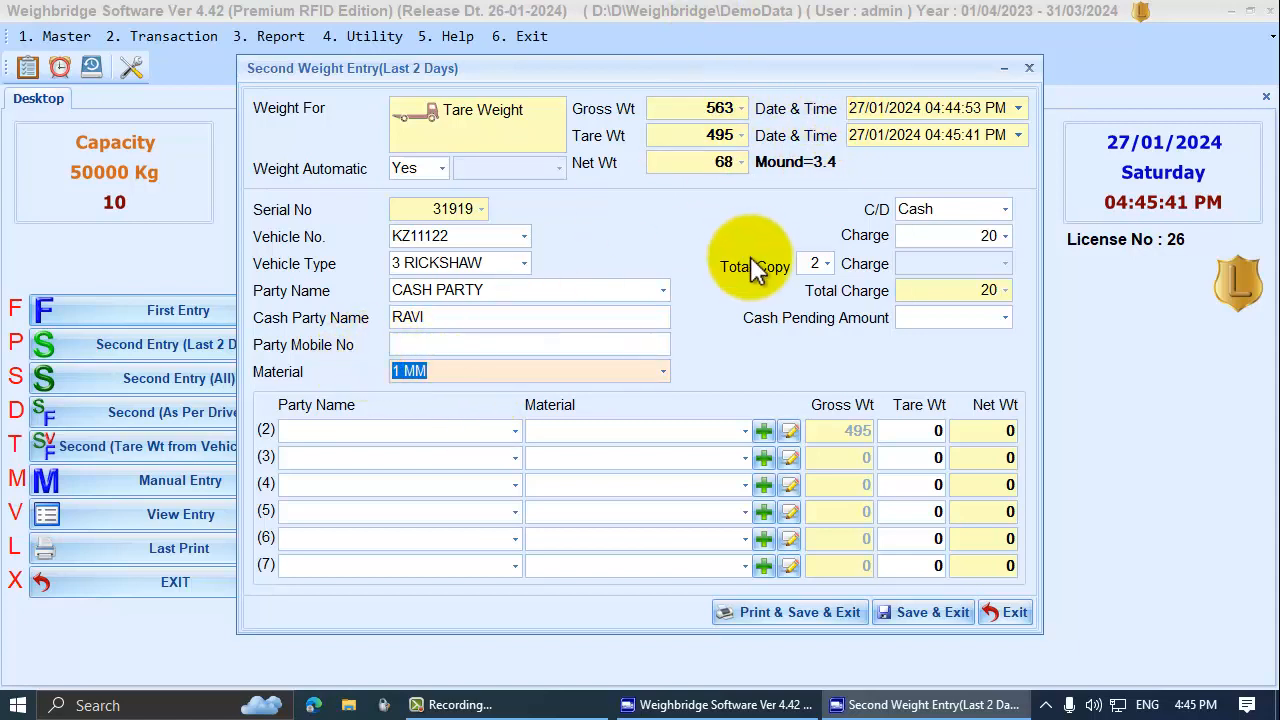
left_click(939, 610)
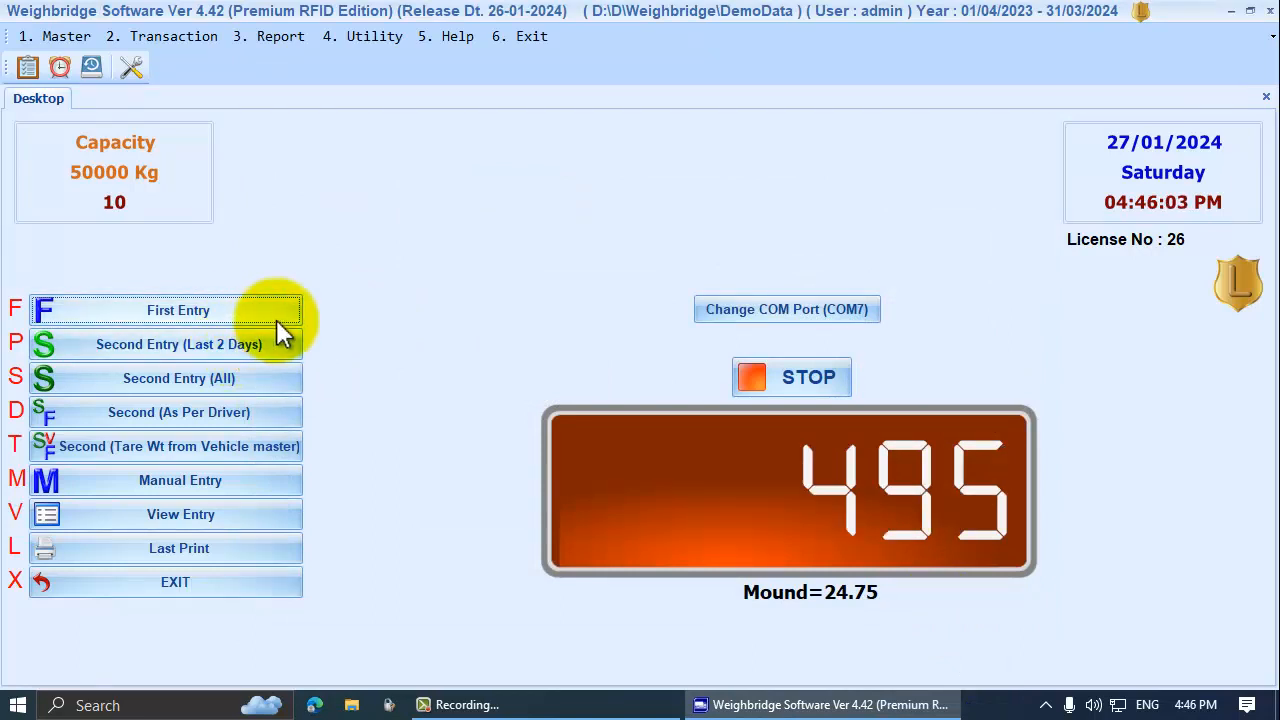
left_click(157, 513)
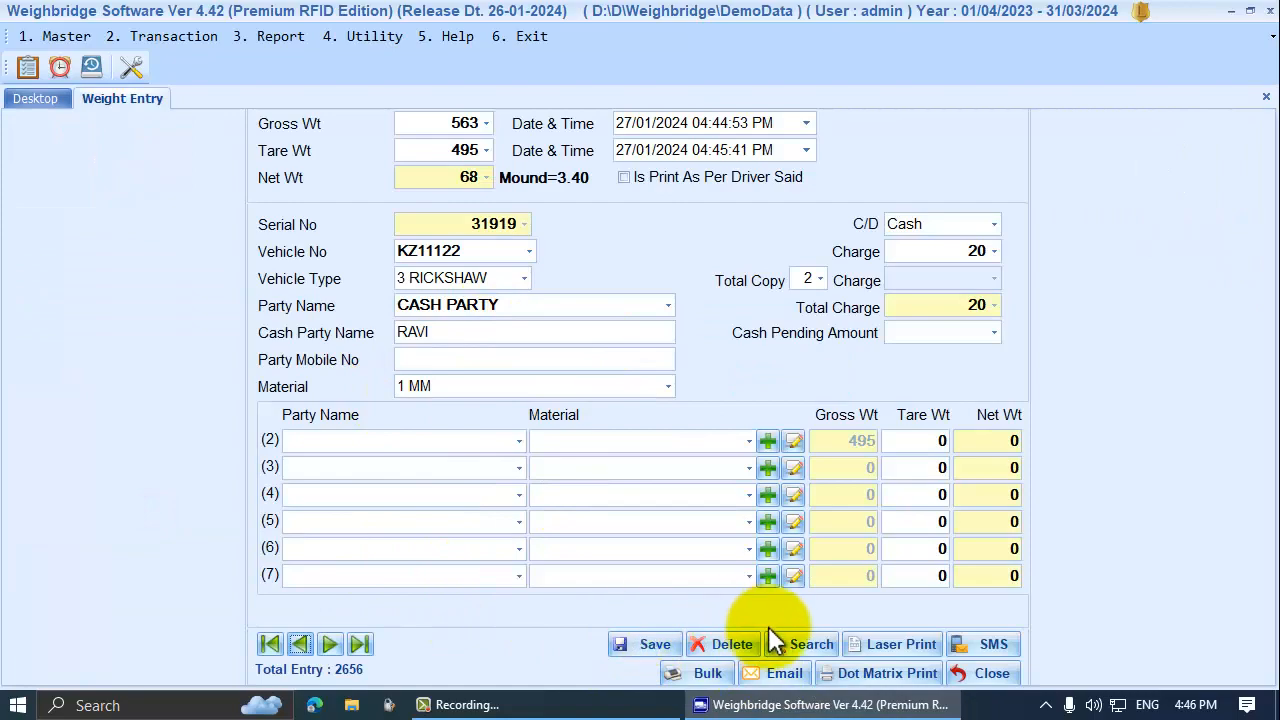
left_click(797, 643)
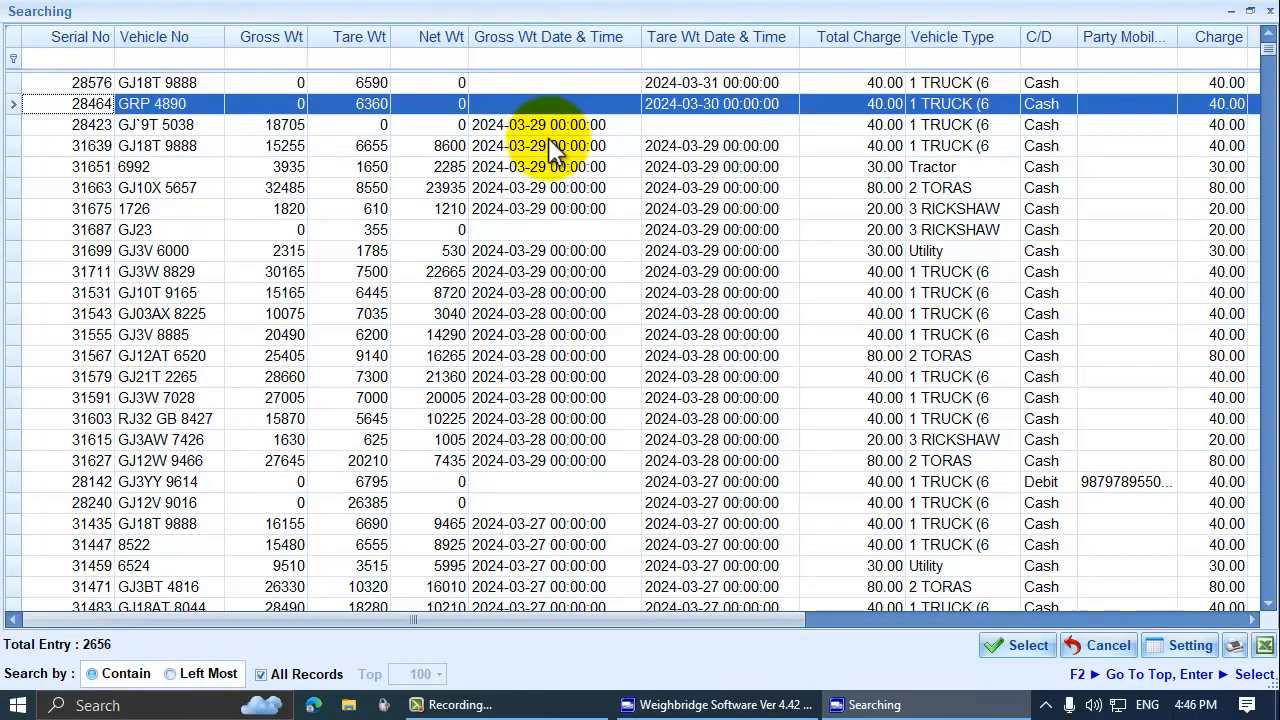
key("Return")
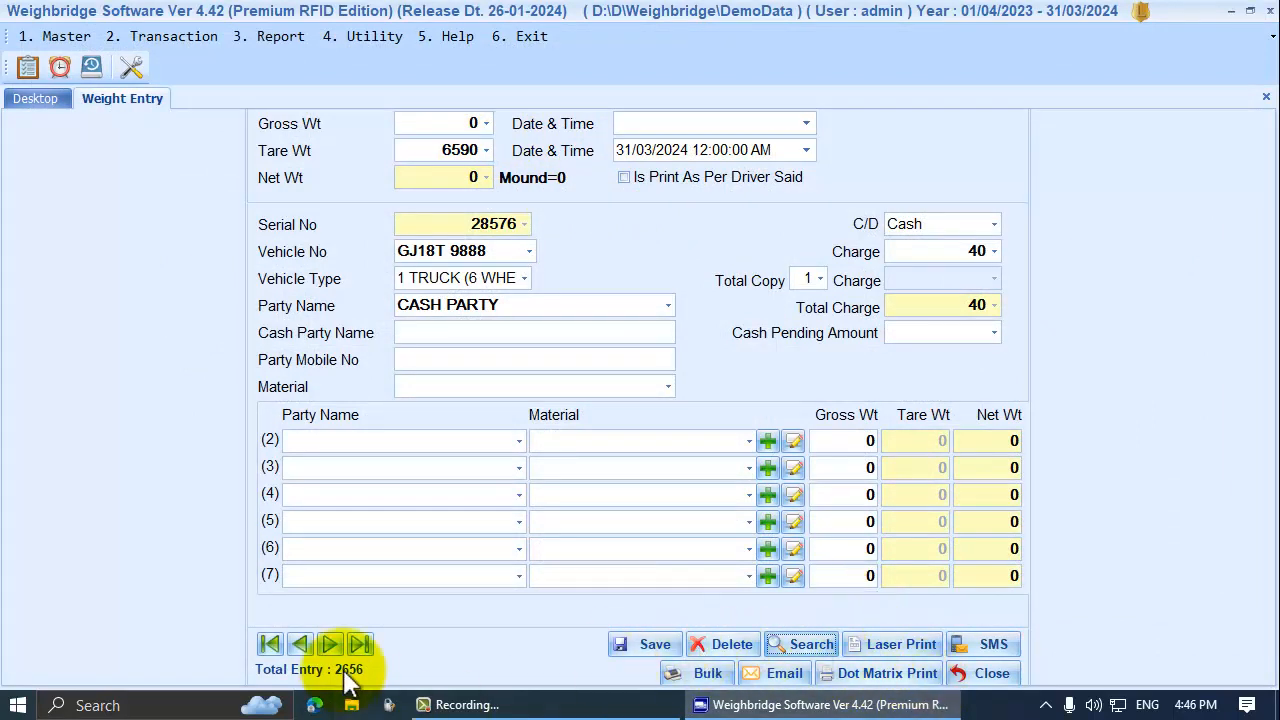
left_click(359, 645)
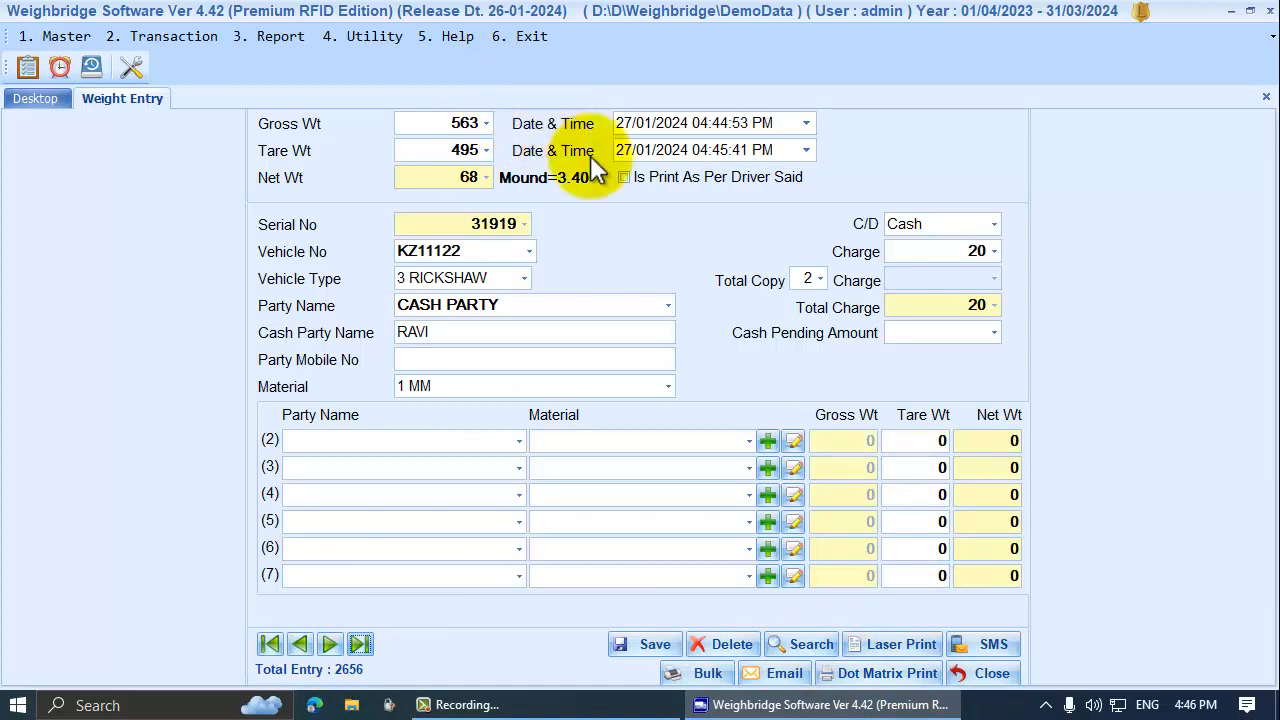
Set entry 31919's line 2 to party BL with material 2 MM and read 423 from the scale
left_click(460, 223)
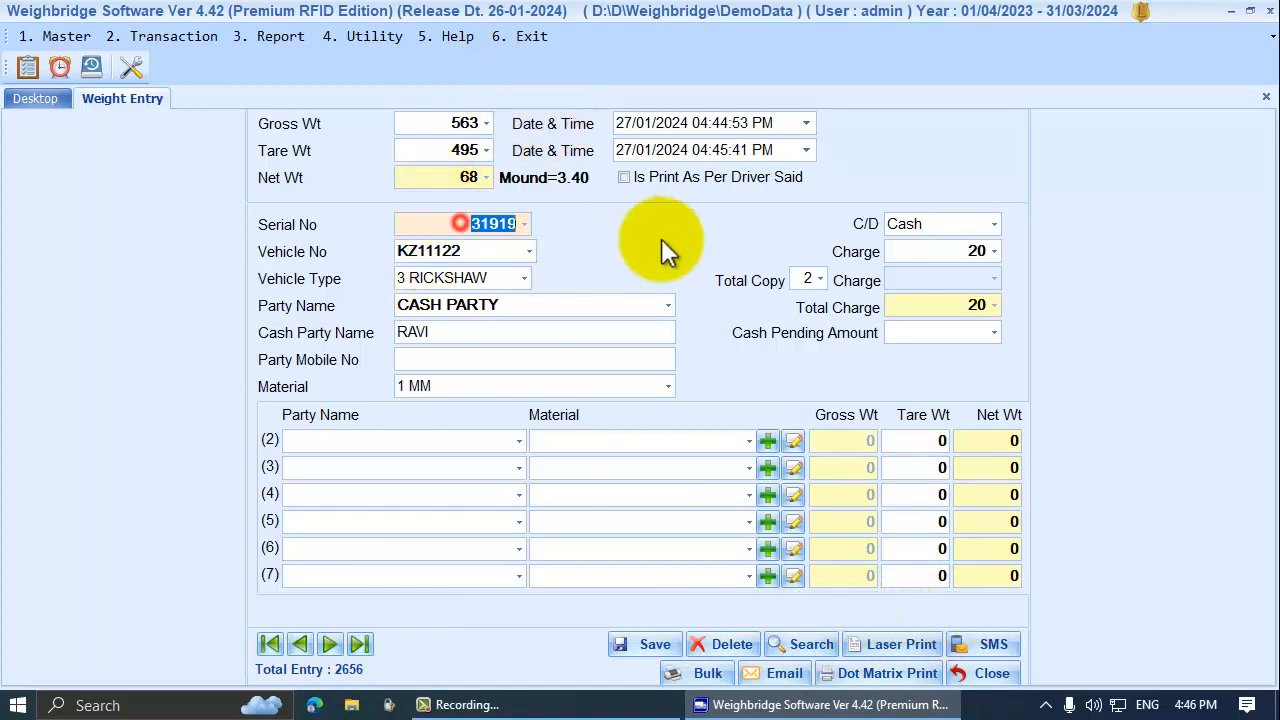
left_click(449, 440)
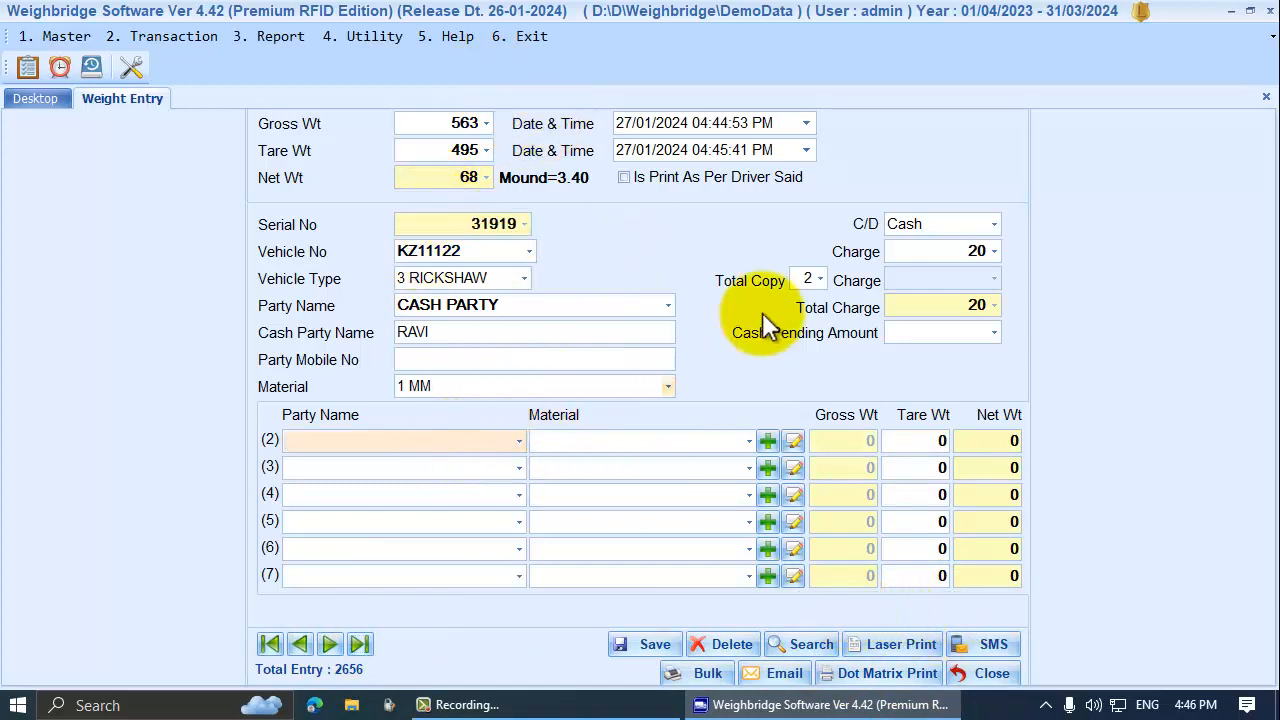
key("Down")
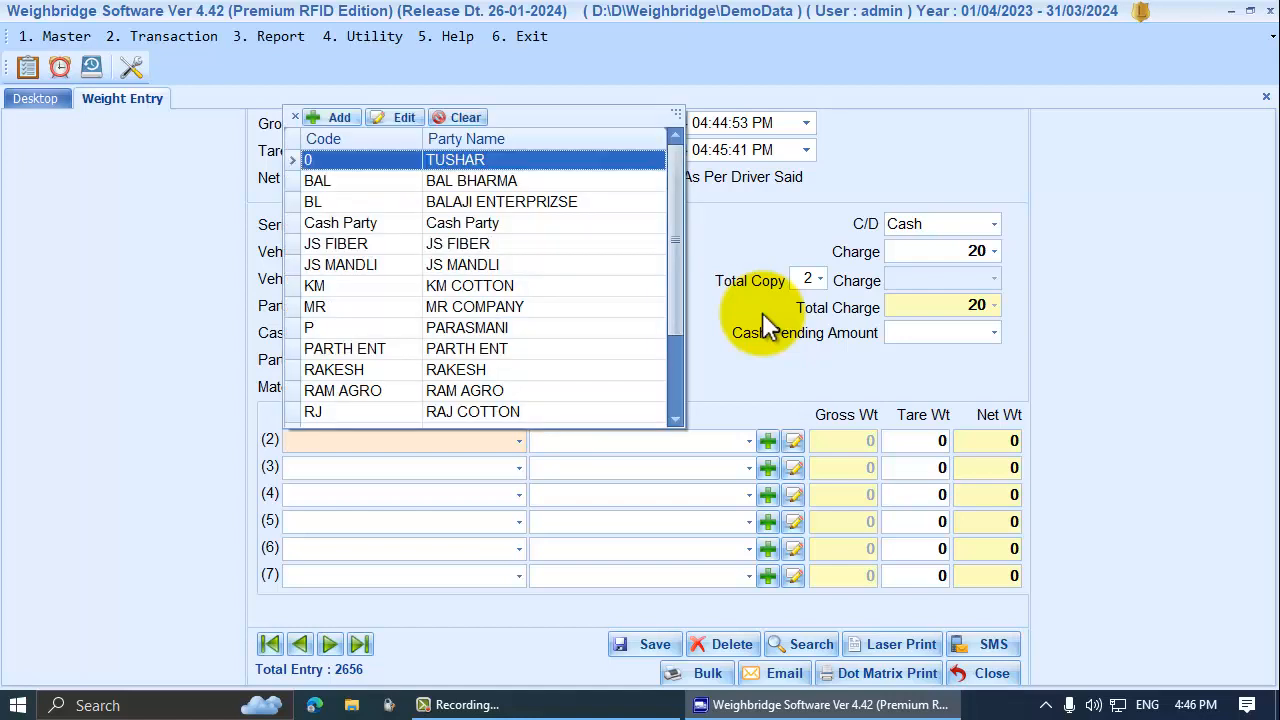
key("Down")
key("Down")
key("Down")
key("Up")
key("Up")
key("Down")
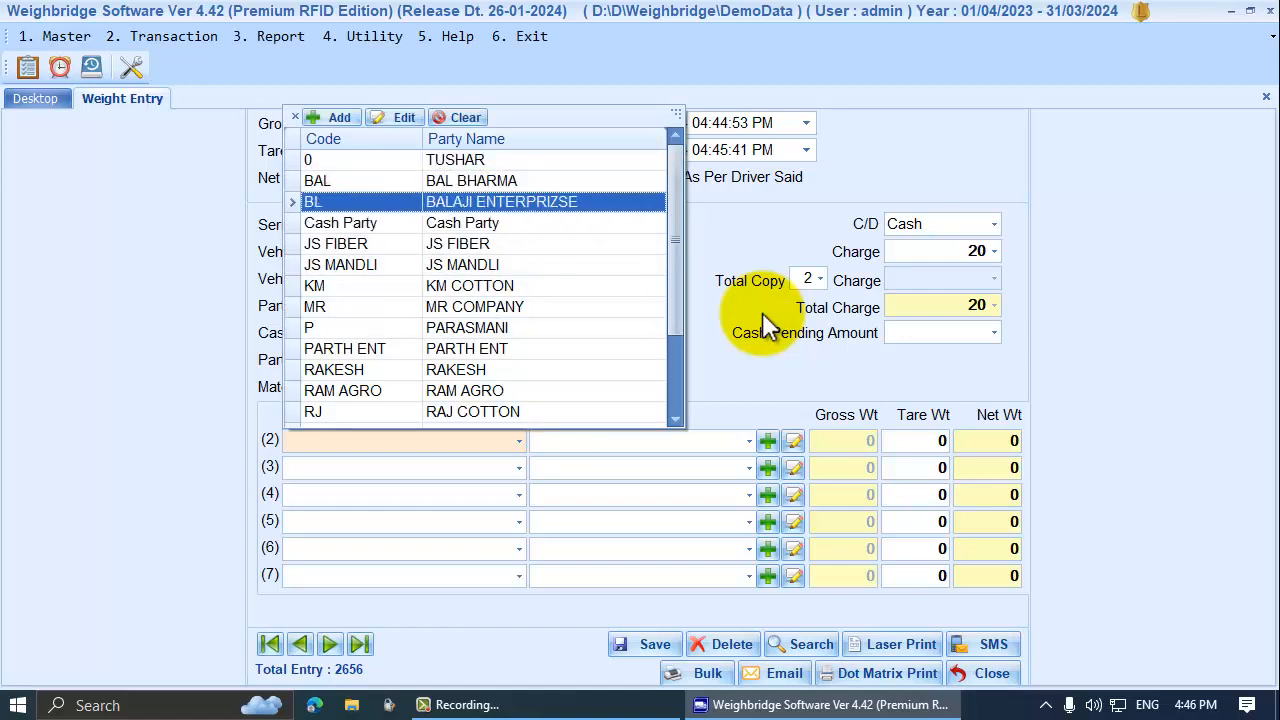
key("Return")
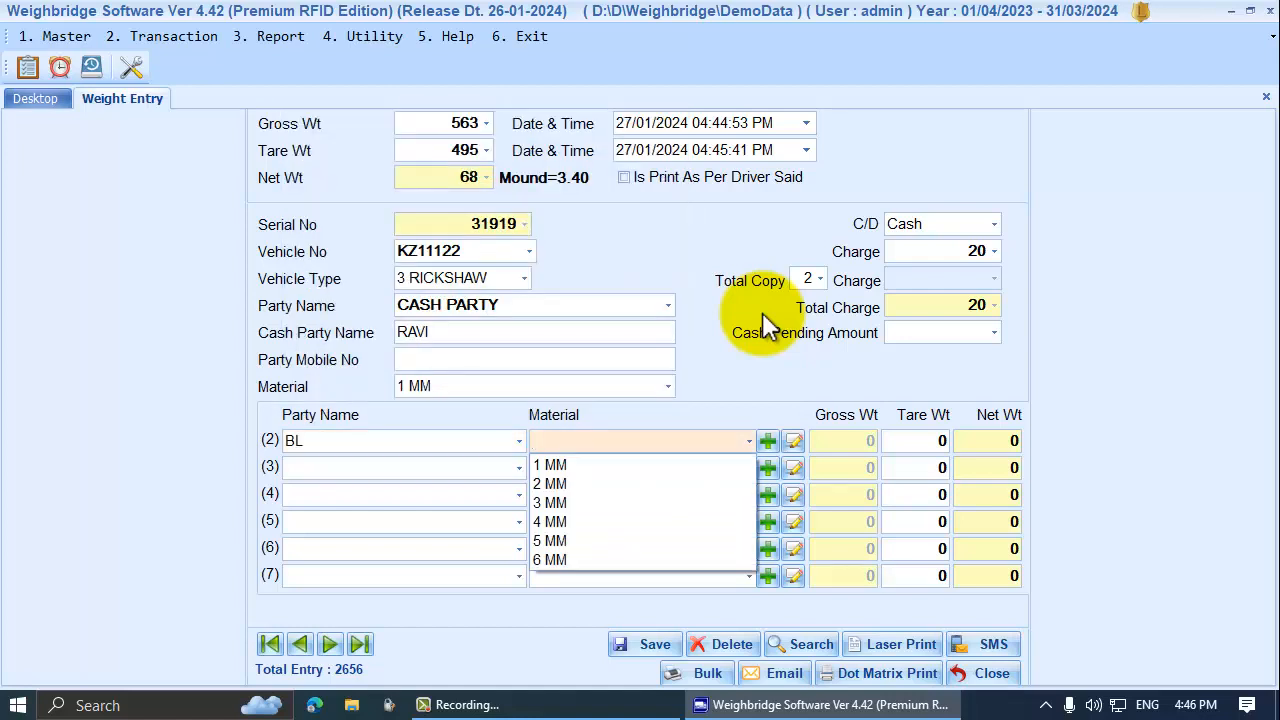
key("Down")
key("Down")
key("Return")
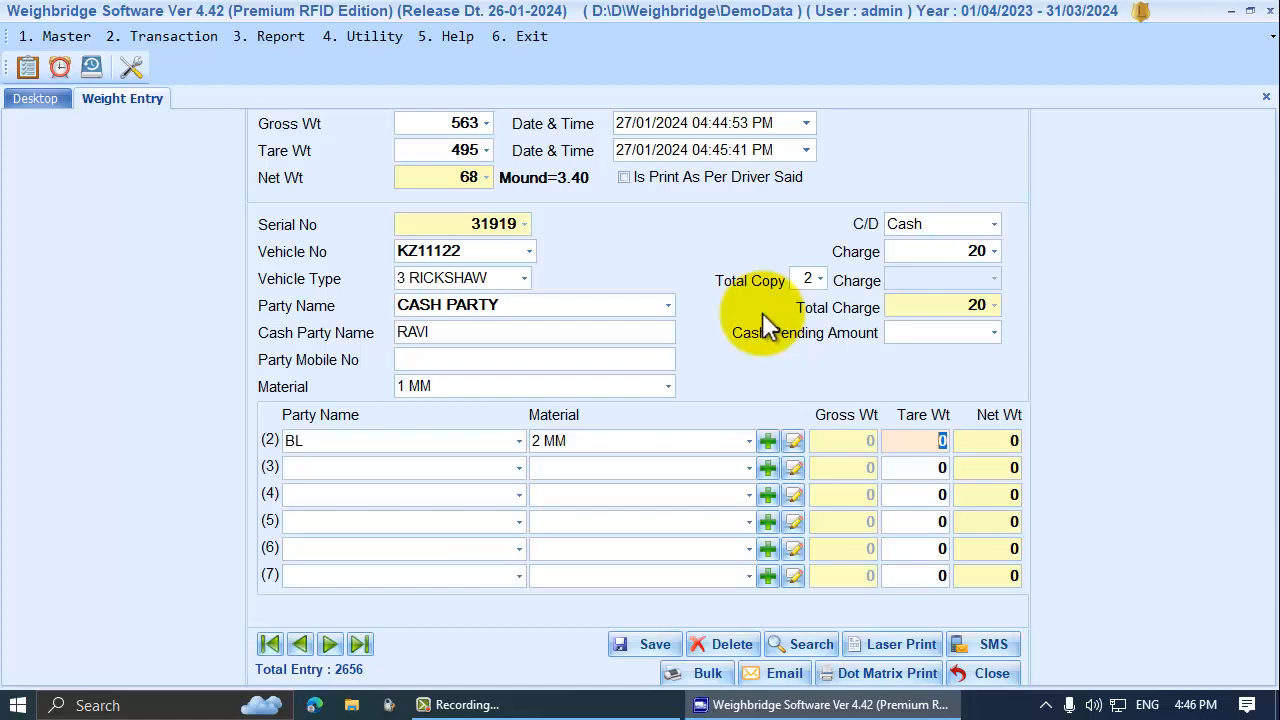
key("Return")
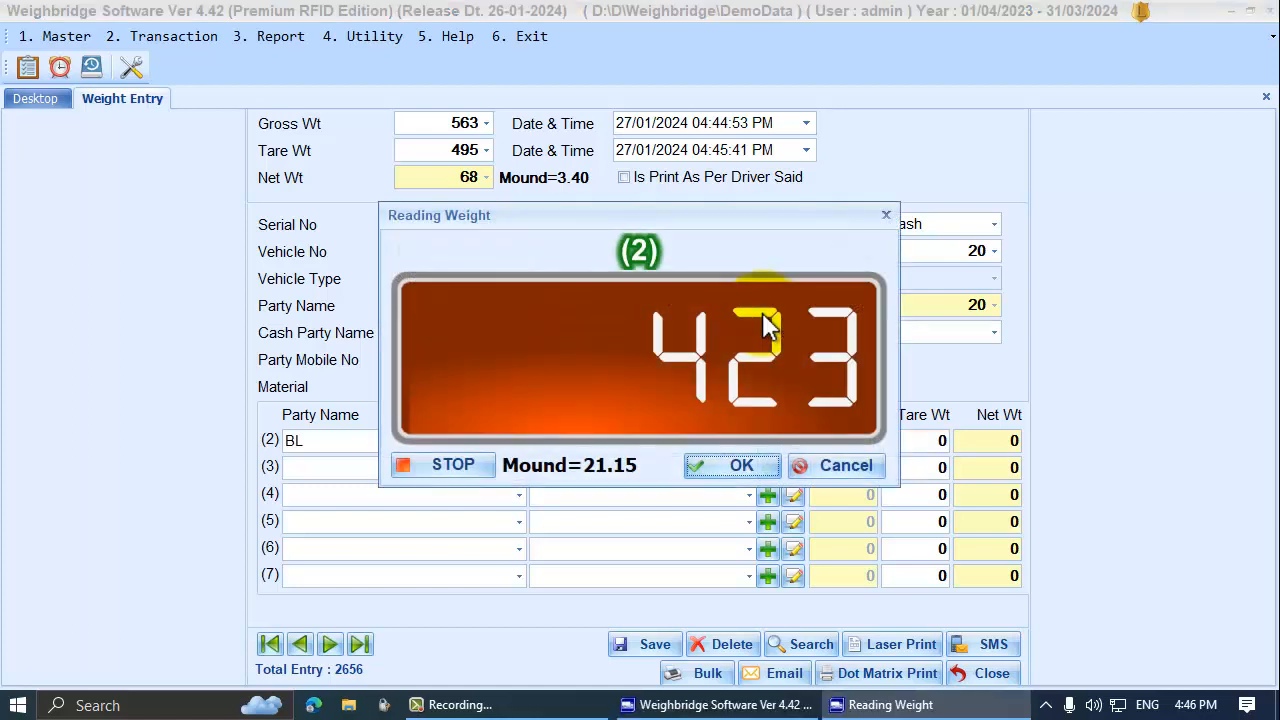
Accept the 423 tare reading for line 2 and verify its gross 495 and net 72
key("Return")
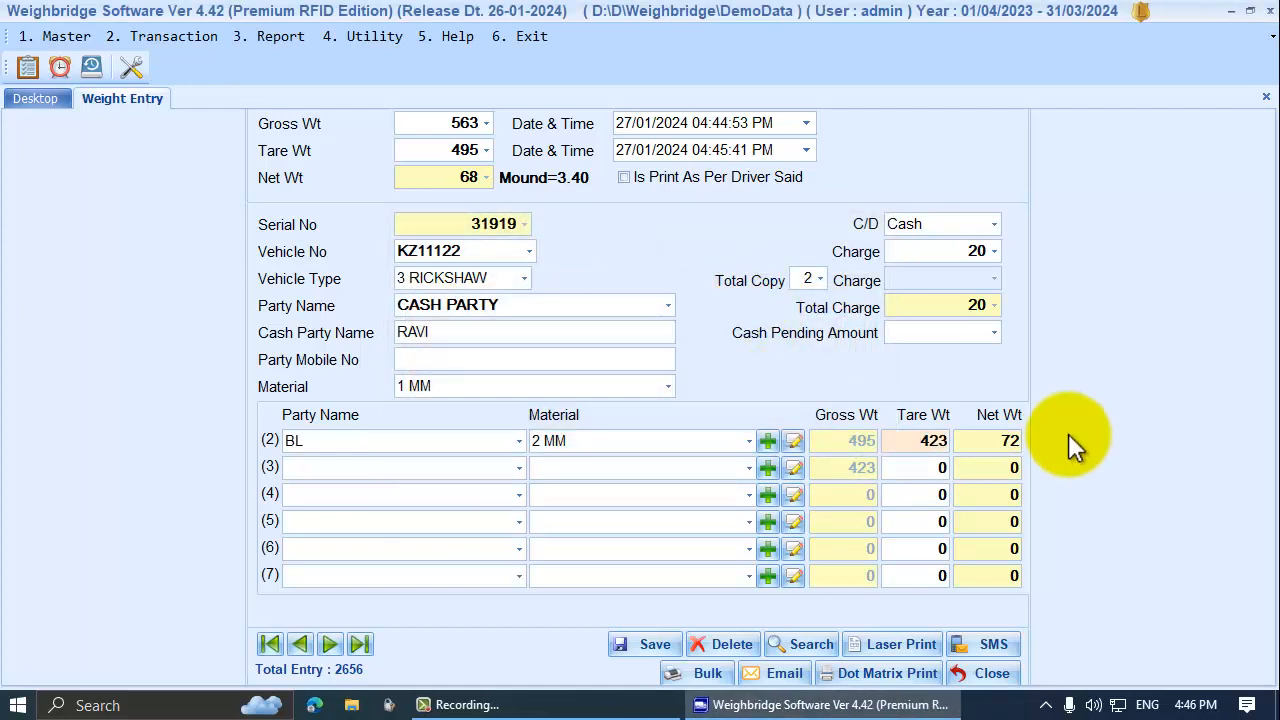
left_click(910, 443)
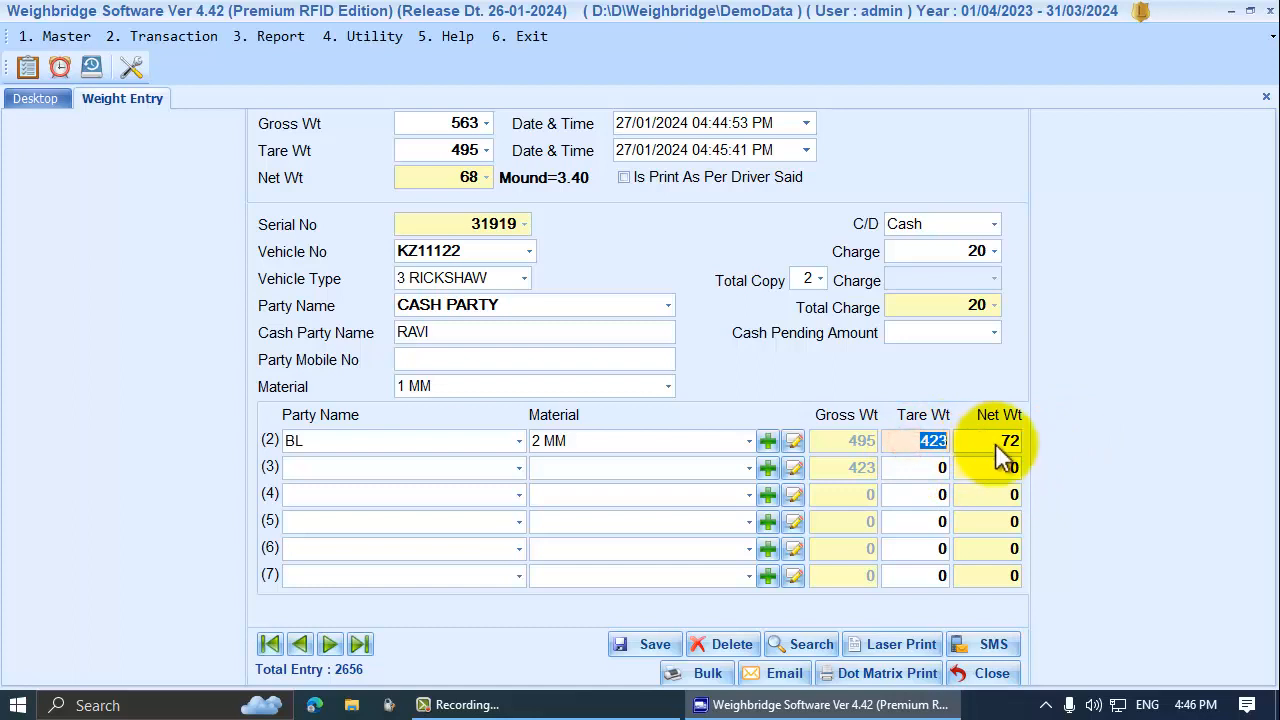
left_click(995, 445)
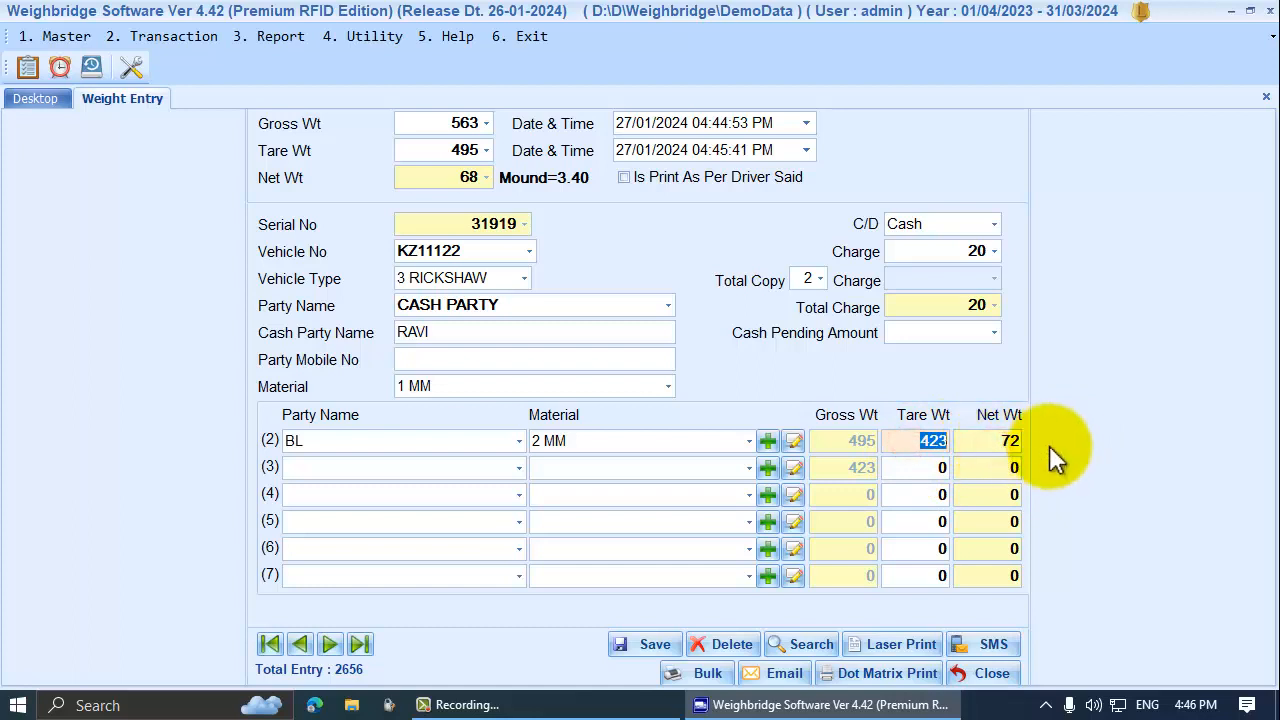
left_click(822, 448)
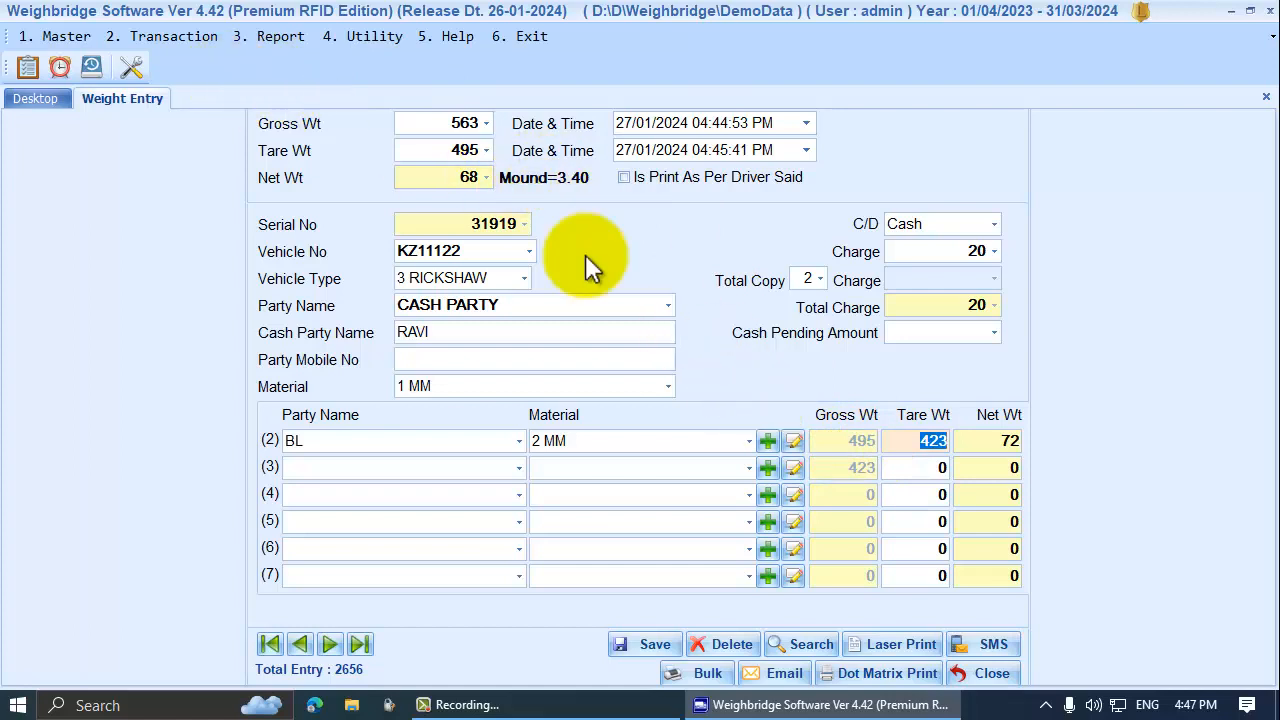
left_click(430, 152)
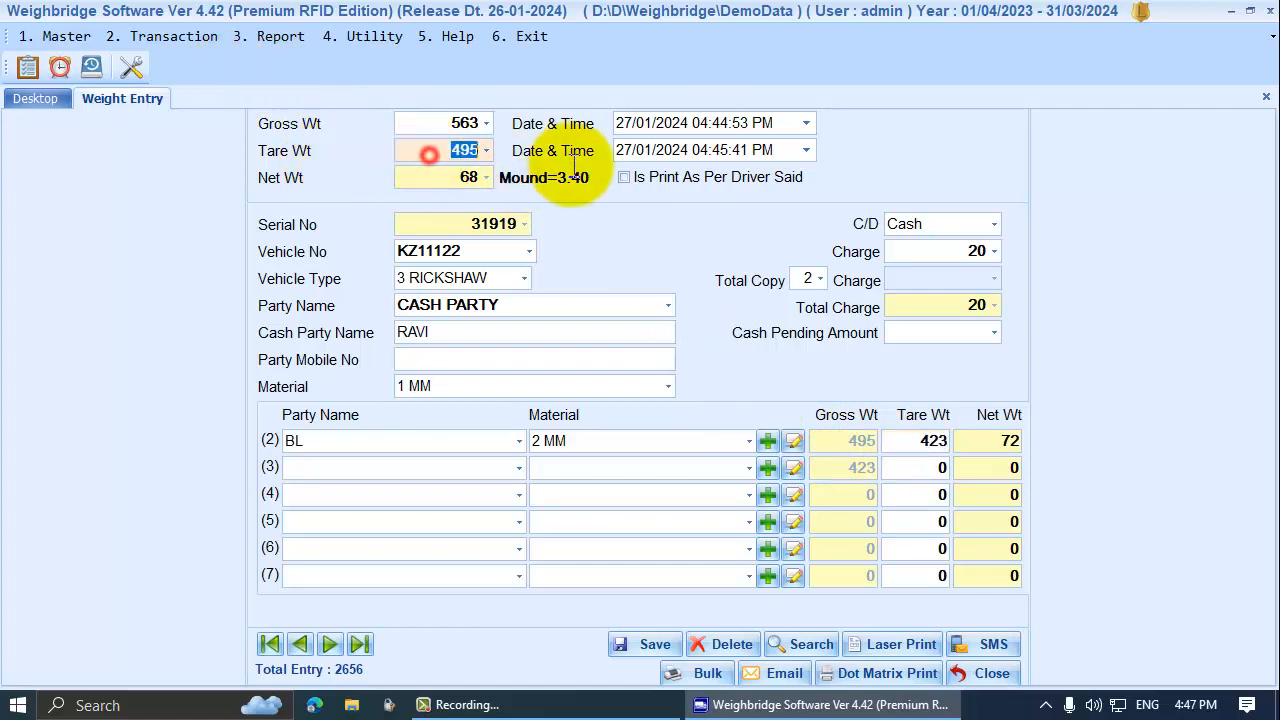
left_click(848, 441)
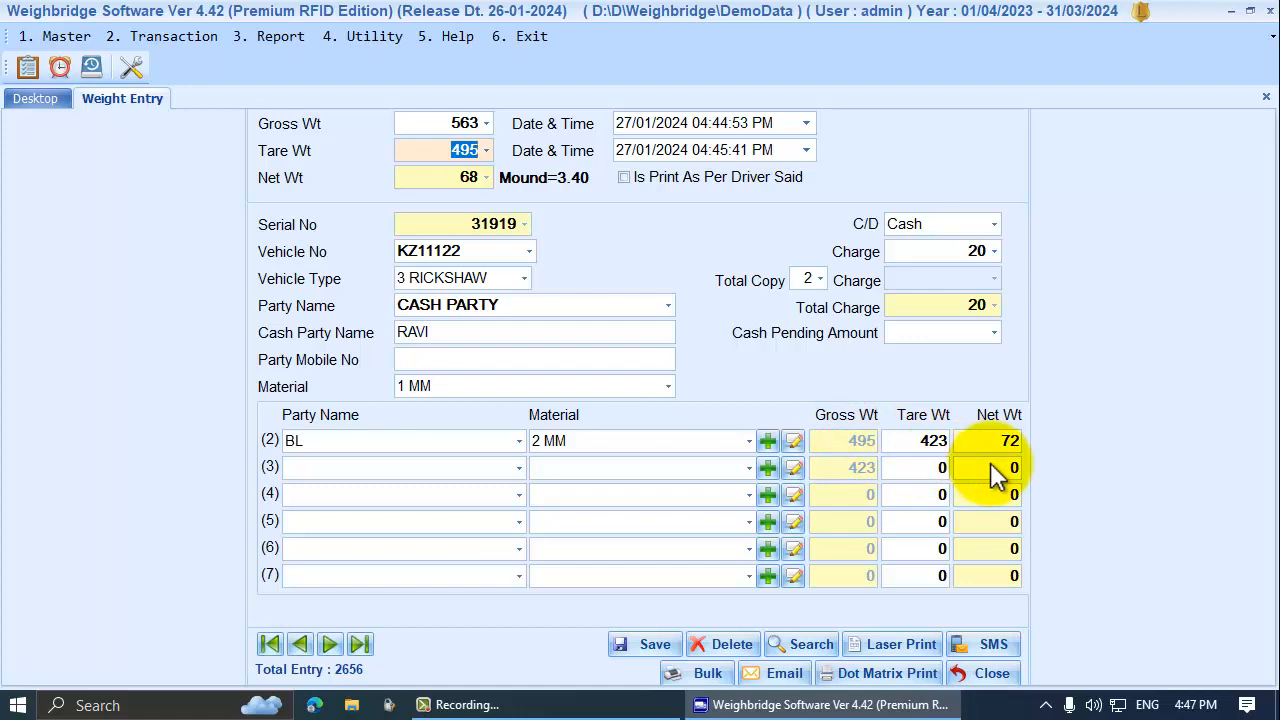
left_click(906, 442)
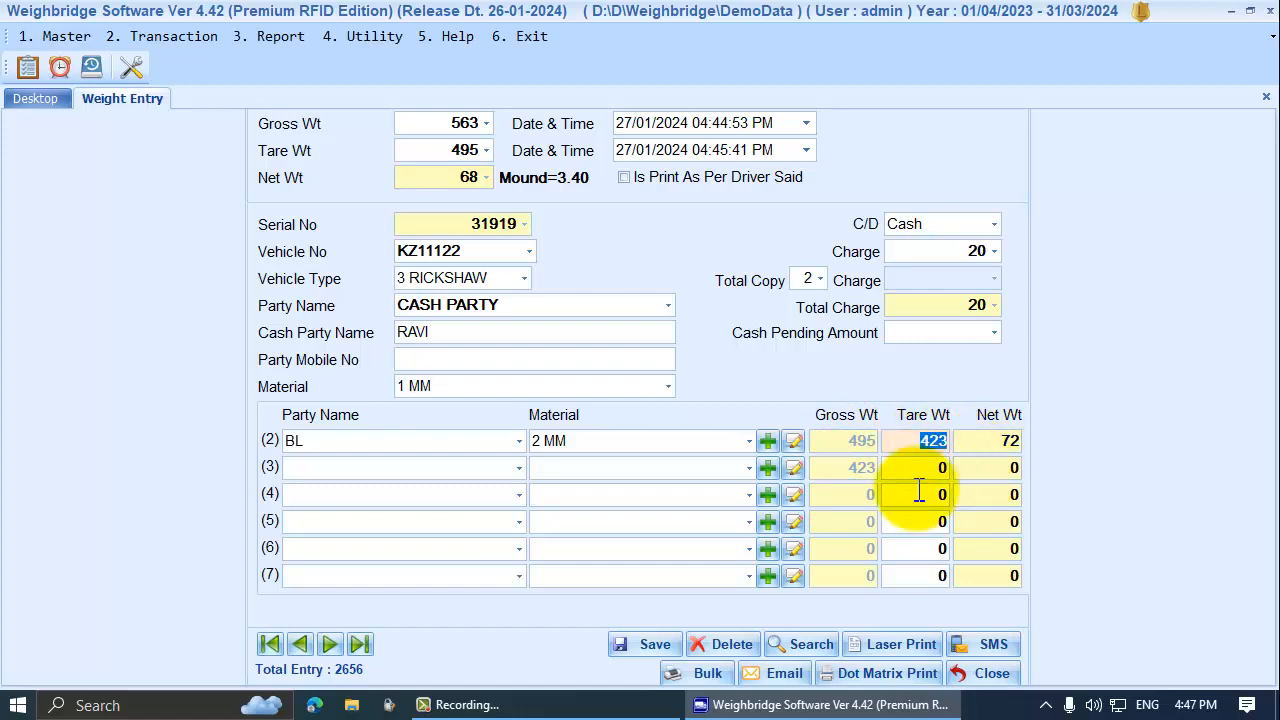
Save entry 31919 without printing and close the weight entry form
left_click(645, 644)
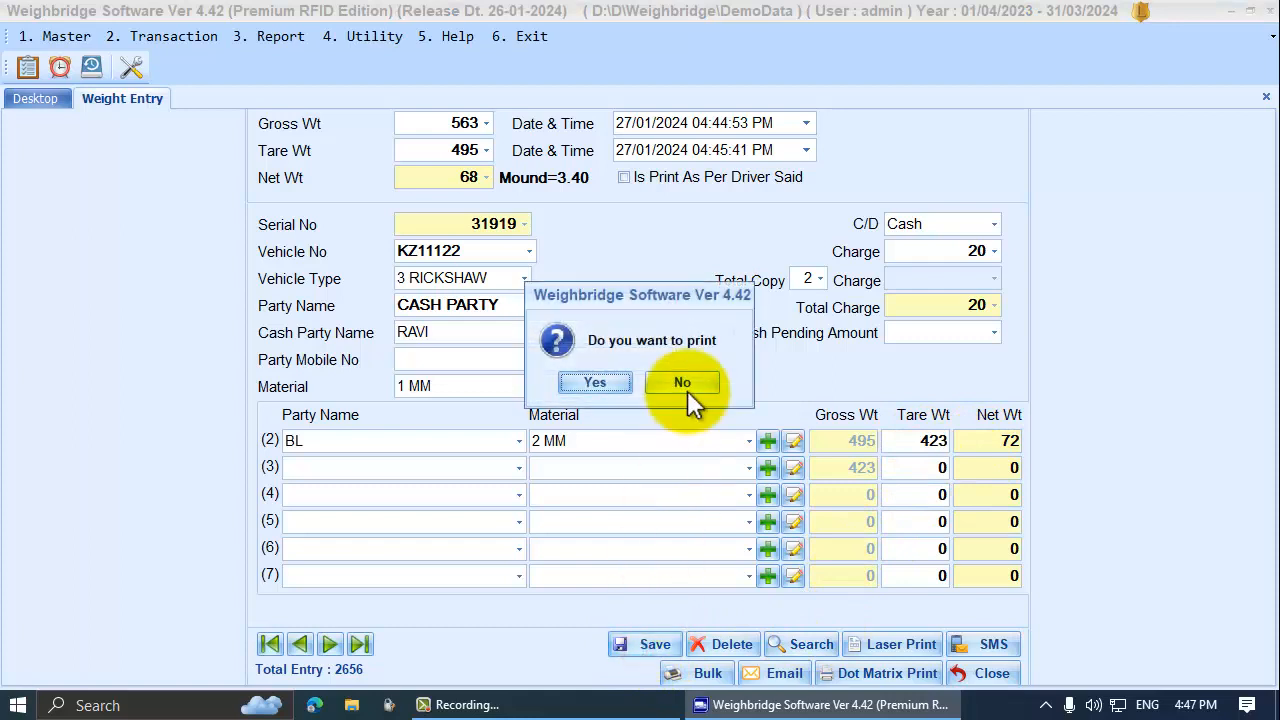
left_click(685, 383)
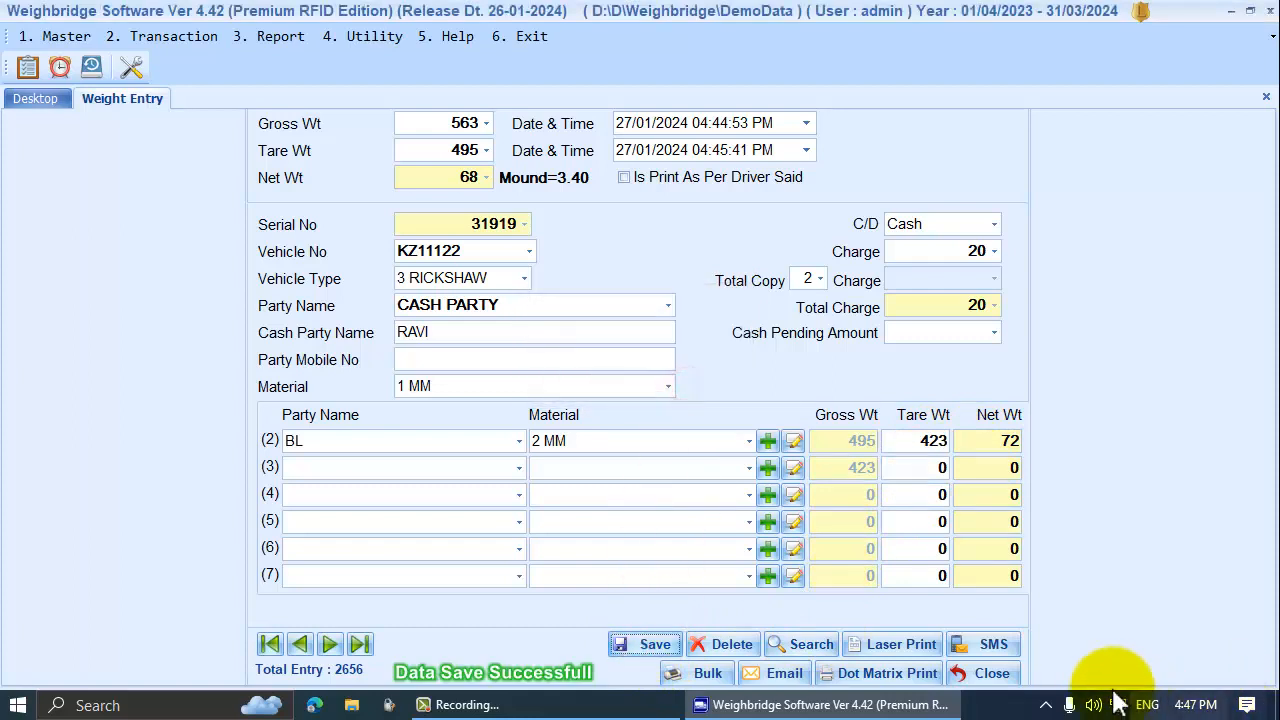
left_click(985, 673)
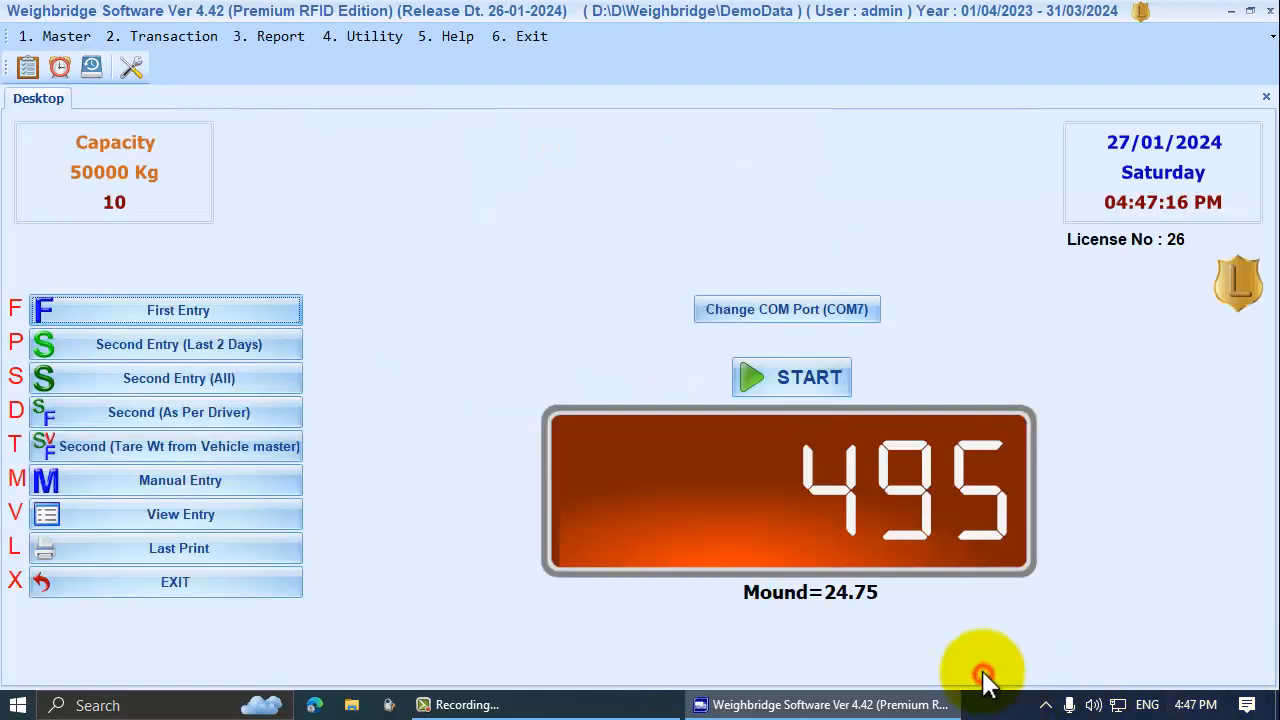
Reopen entry 31919 and set row 3 to party P (PARASMANI) with 3 MM material
left_click(260, 514)
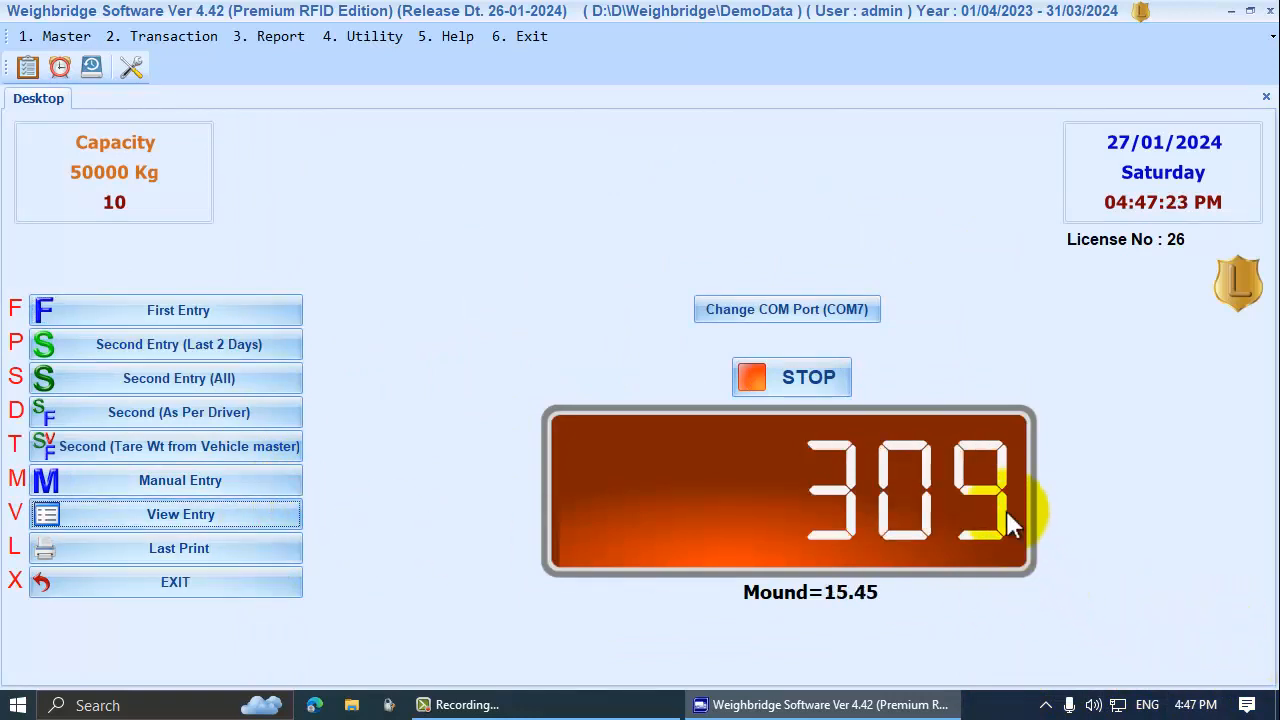
left_click(167, 516)
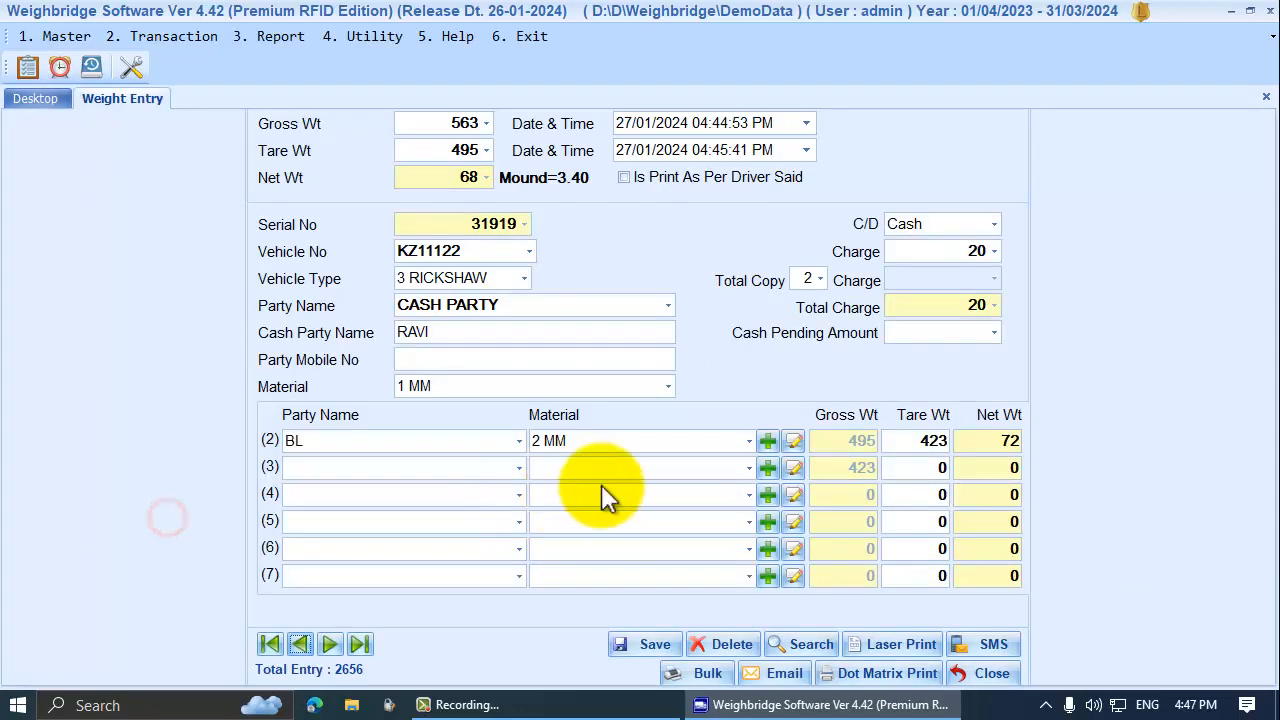
left_click(519, 468)
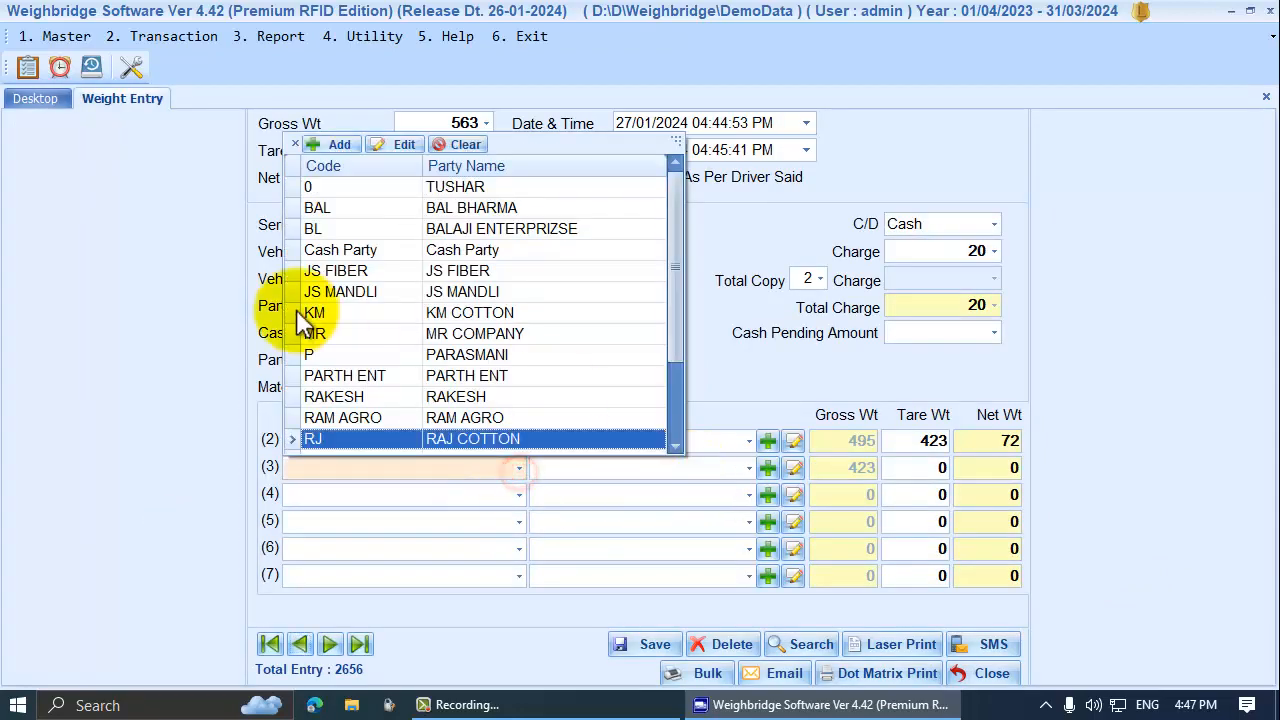
left_click(460, 354)
left_click(631, 460)
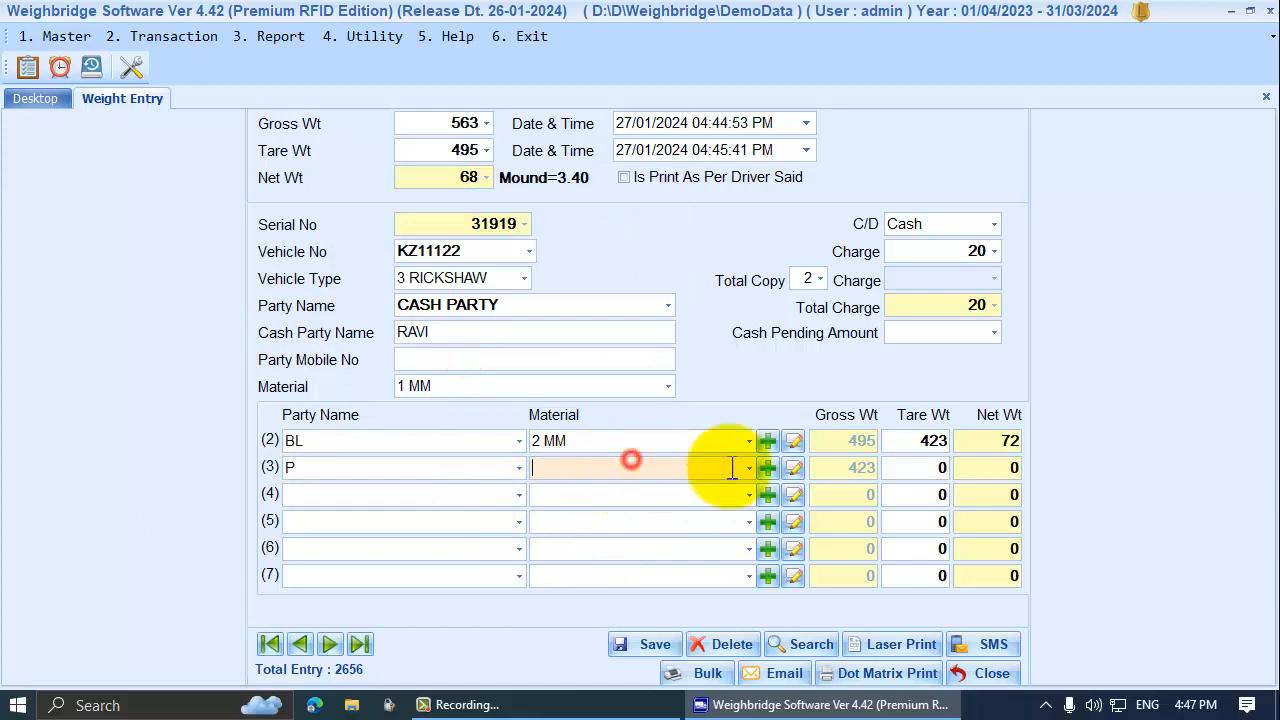
left_click(749, 467)
left_click(546, 529)
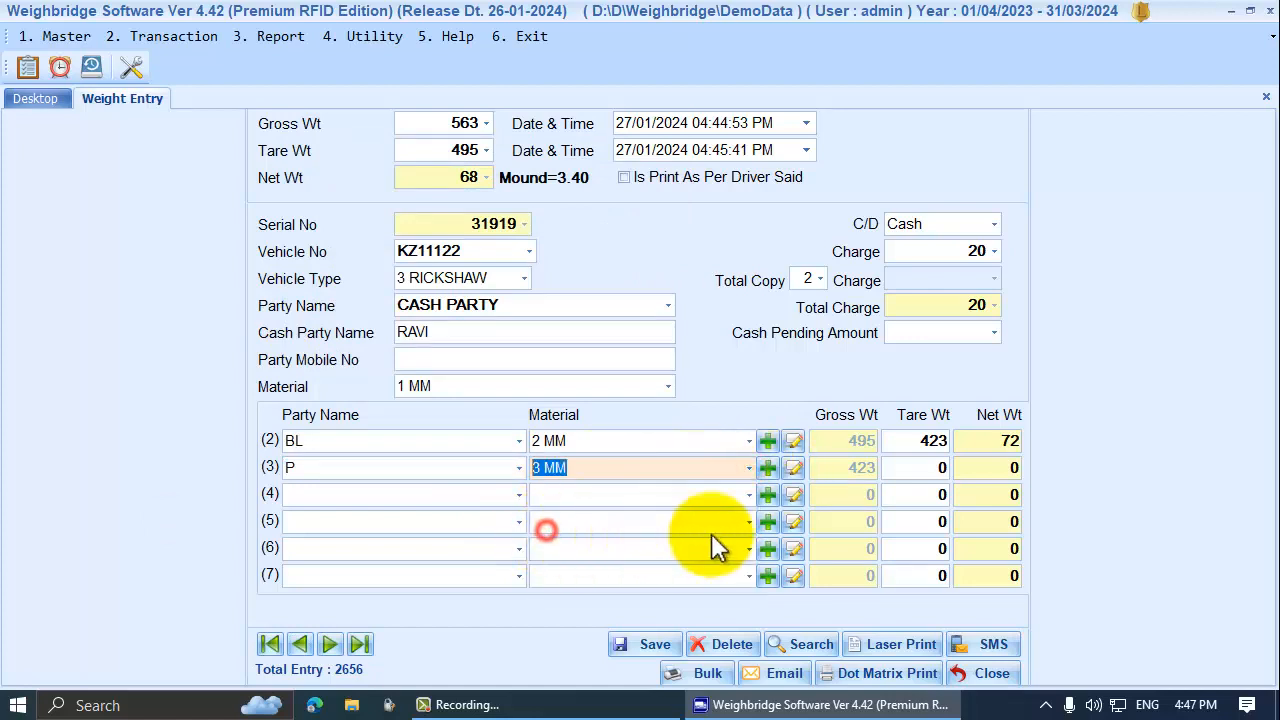
Read a 309 tare into row 3, check the weights, and save the entry
left_click(912, 467)
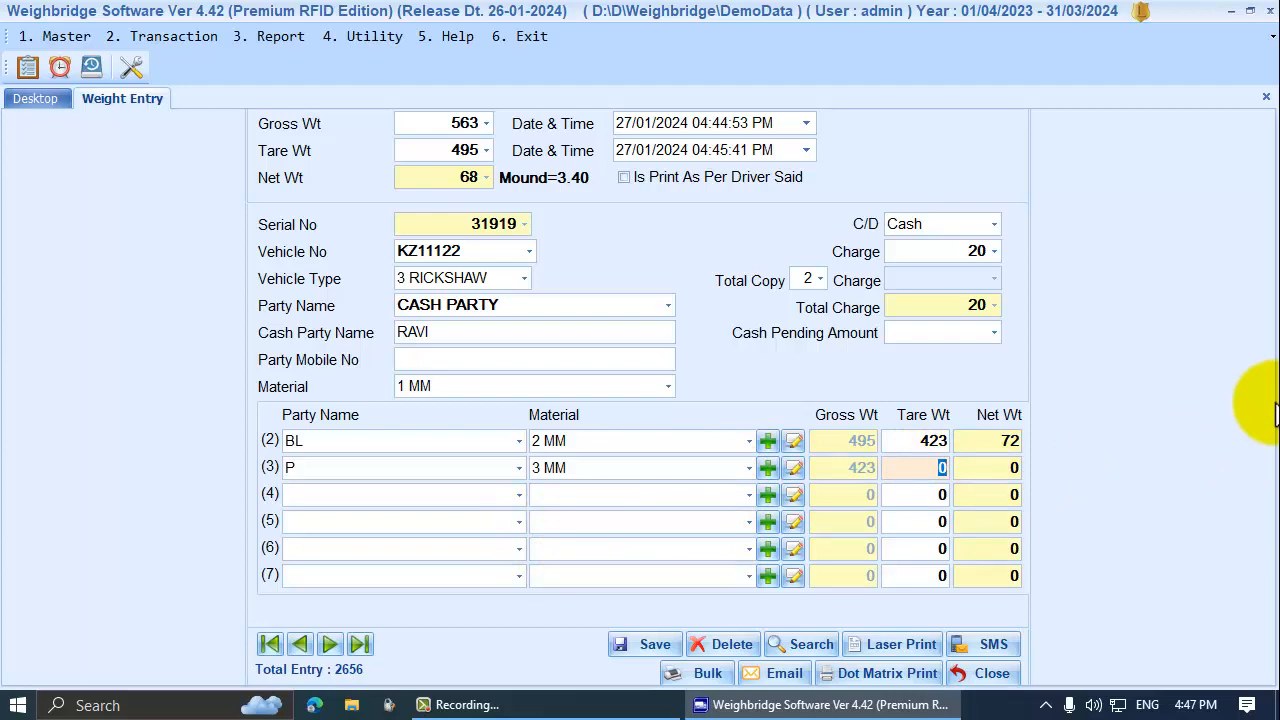
key("Return")
key("Return")
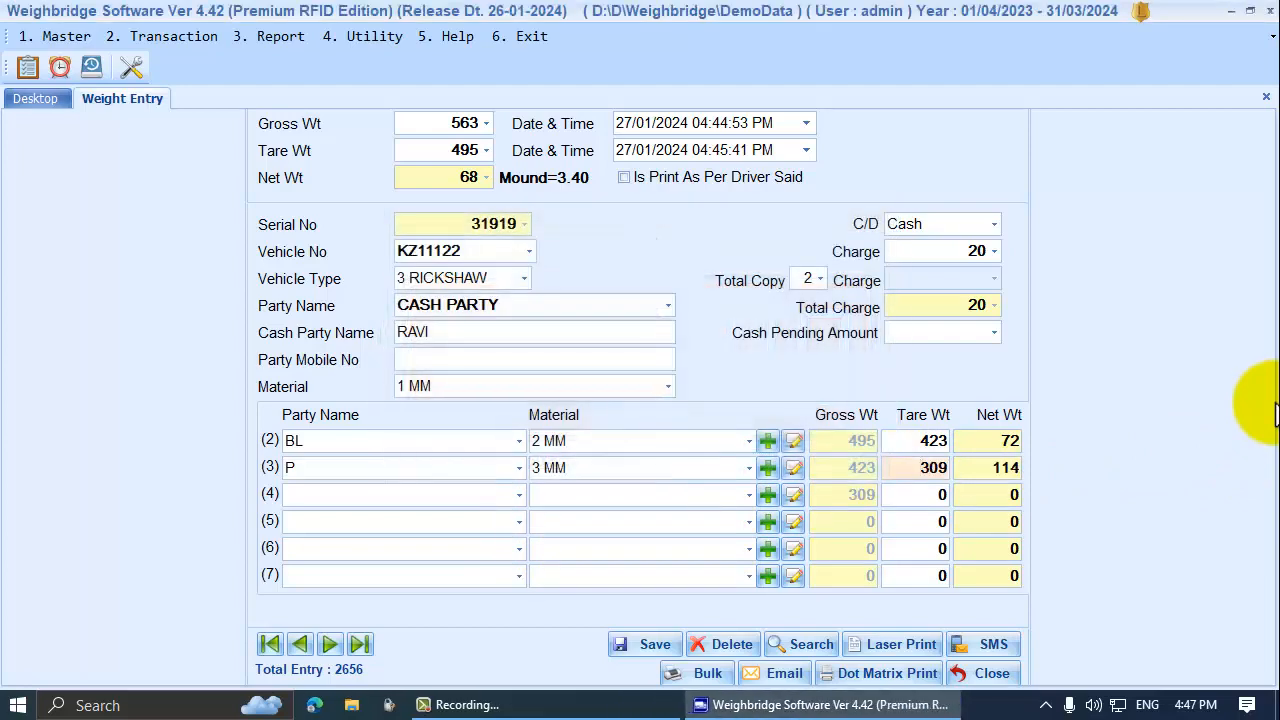
key("Return")
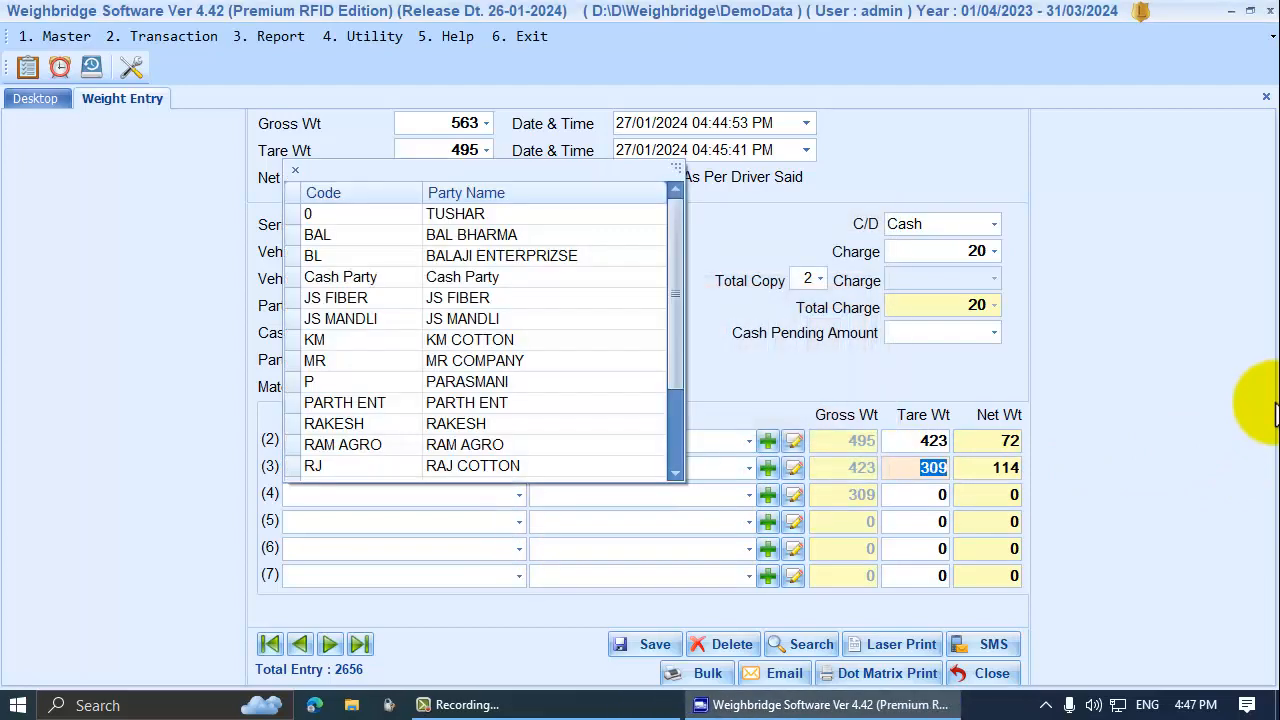
left_click(925, 467)
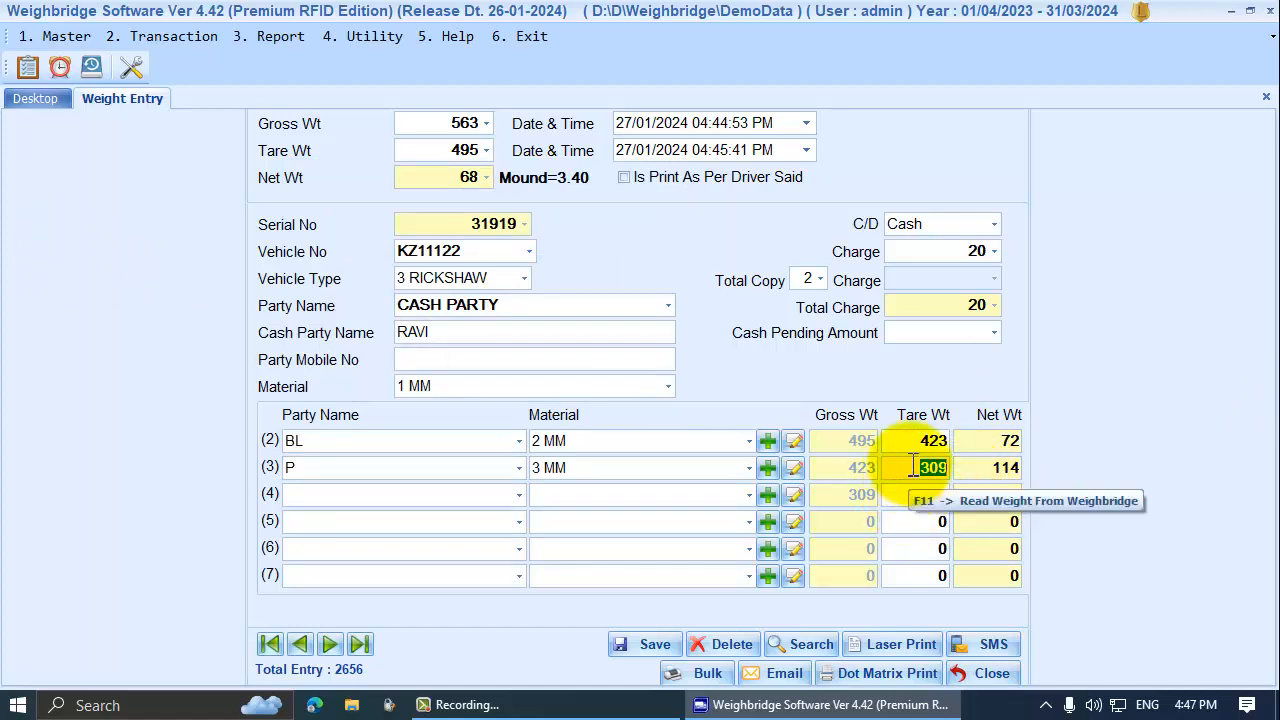
left_click_drag(846, 468, 897, 472)
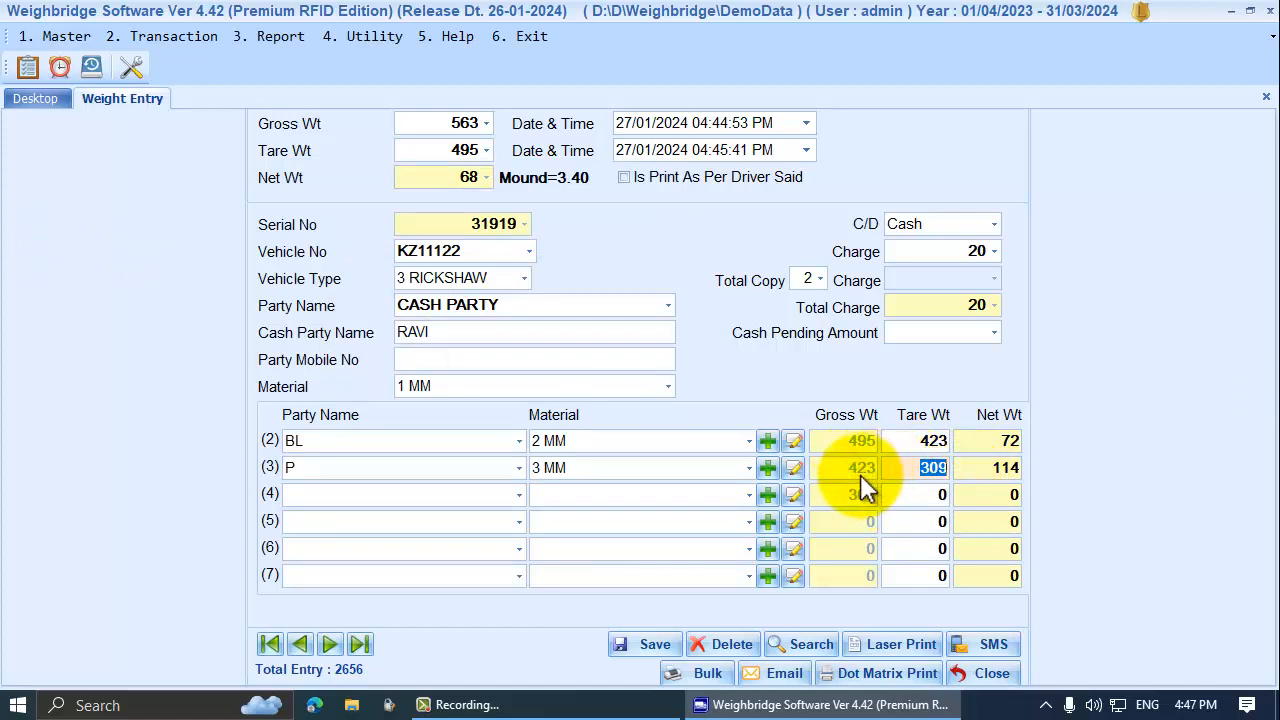
left_click(912, 440)
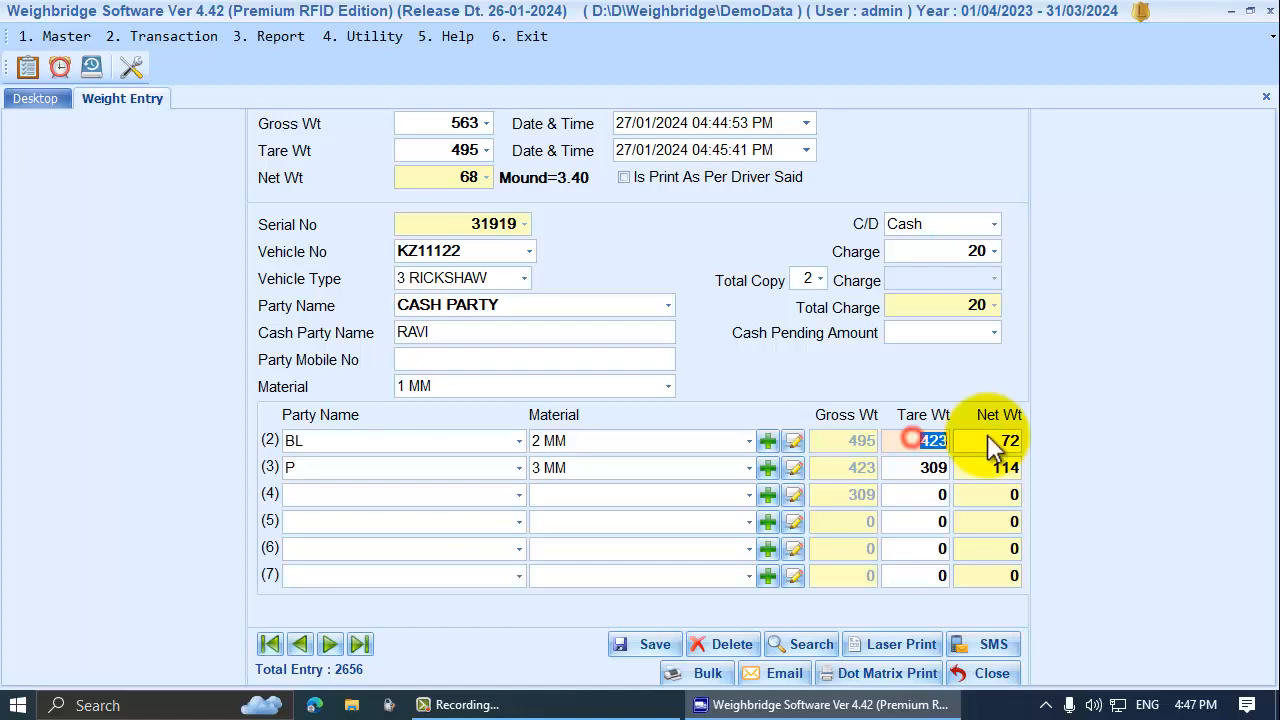
left_click(840, 468)
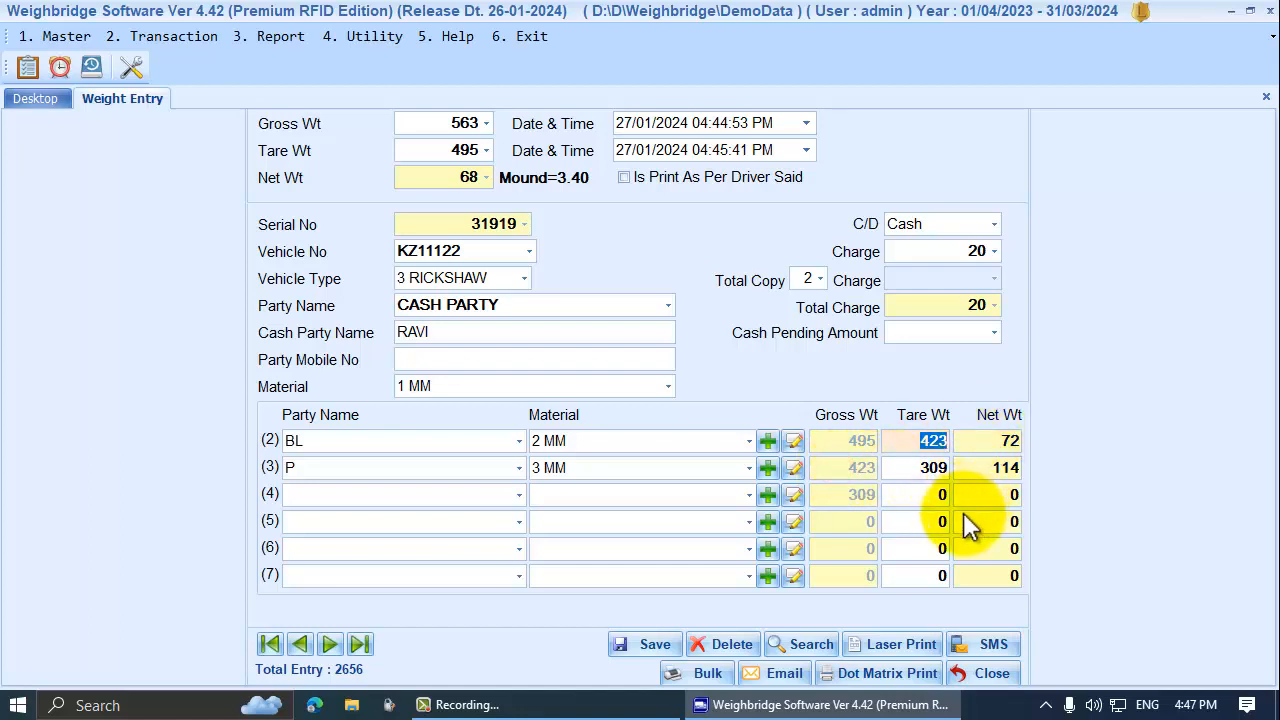
left_click(910, 467)
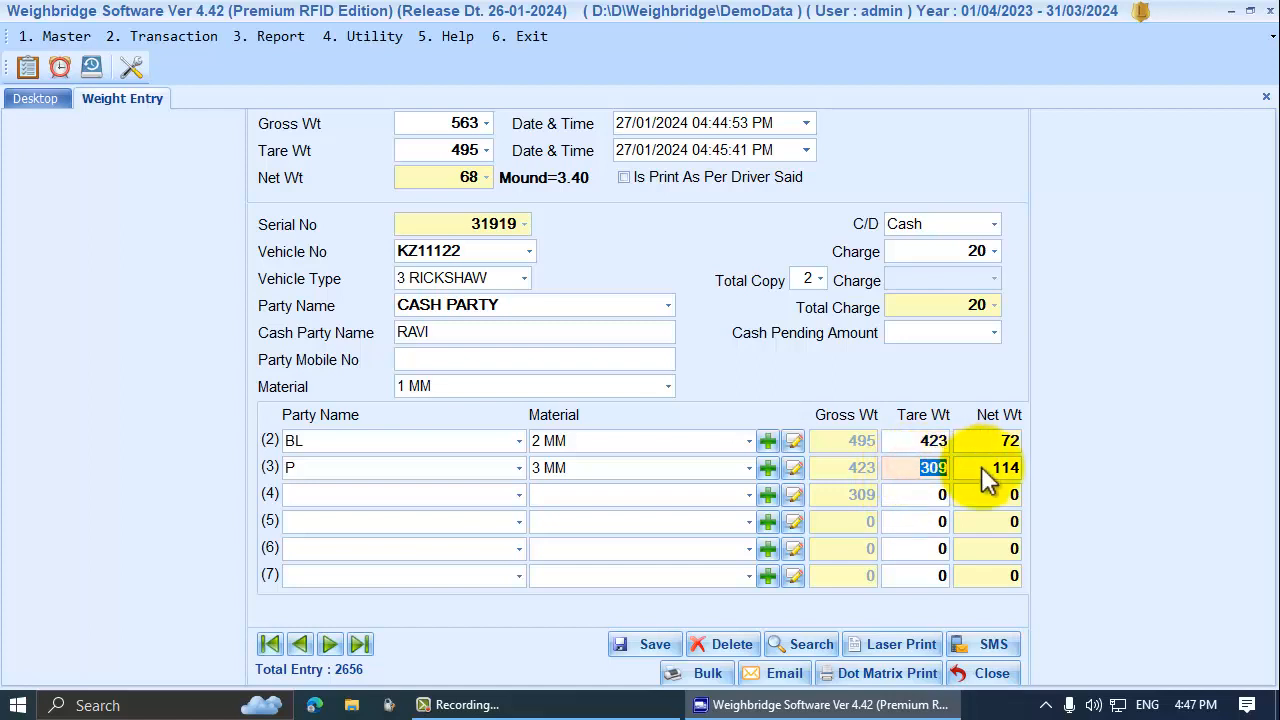
left_click(830, 495)
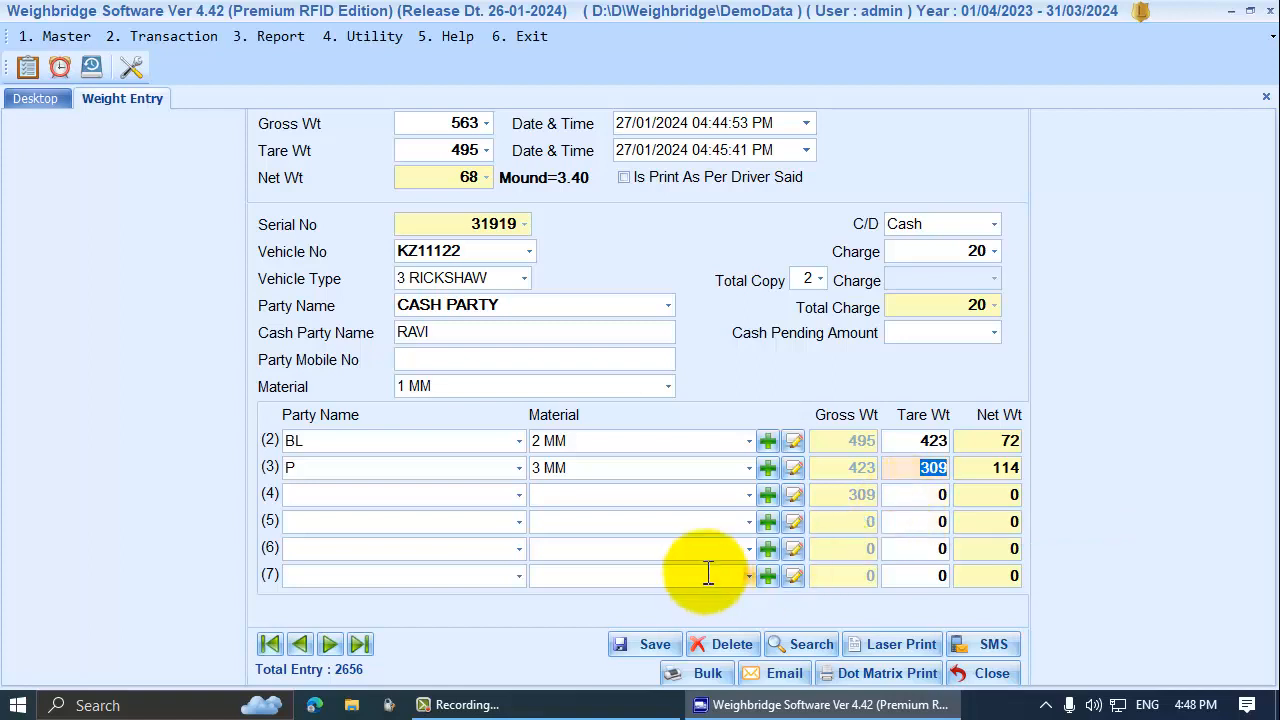
left_click(667, 646)
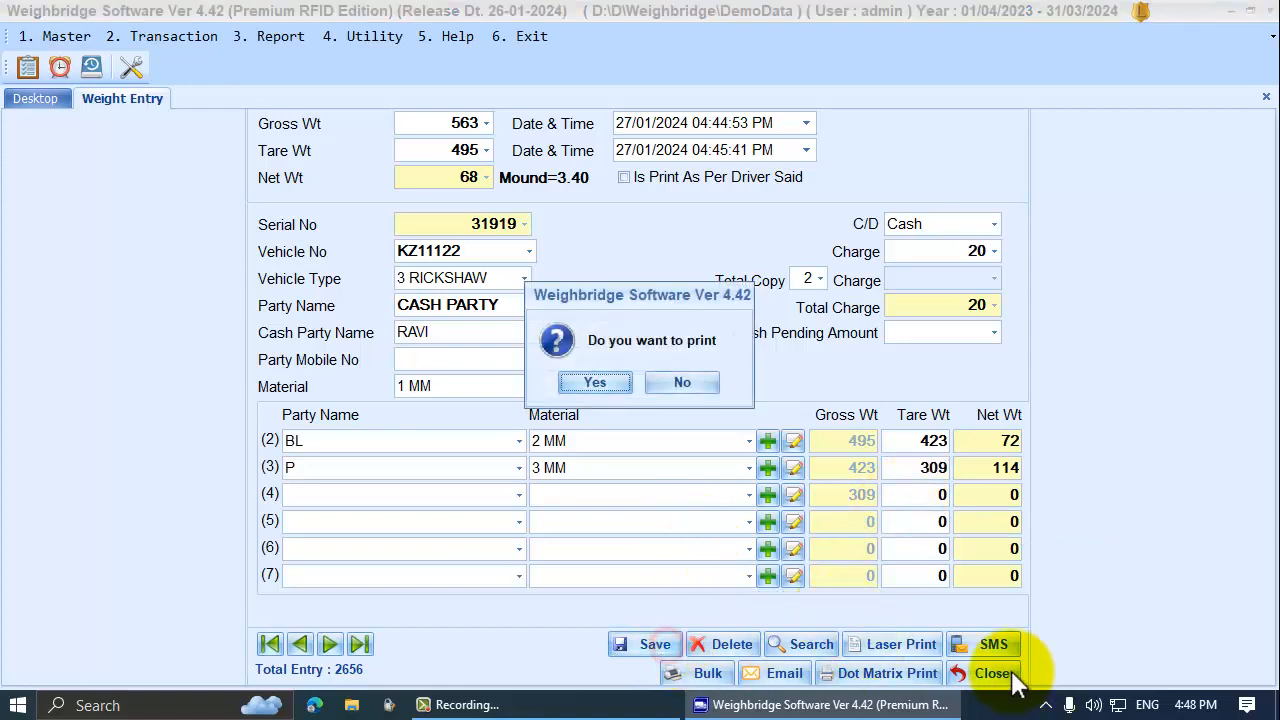
Skip printing, close the form, and reopen entry 31919
left_click(666, 382)
left_click(1000, 674)
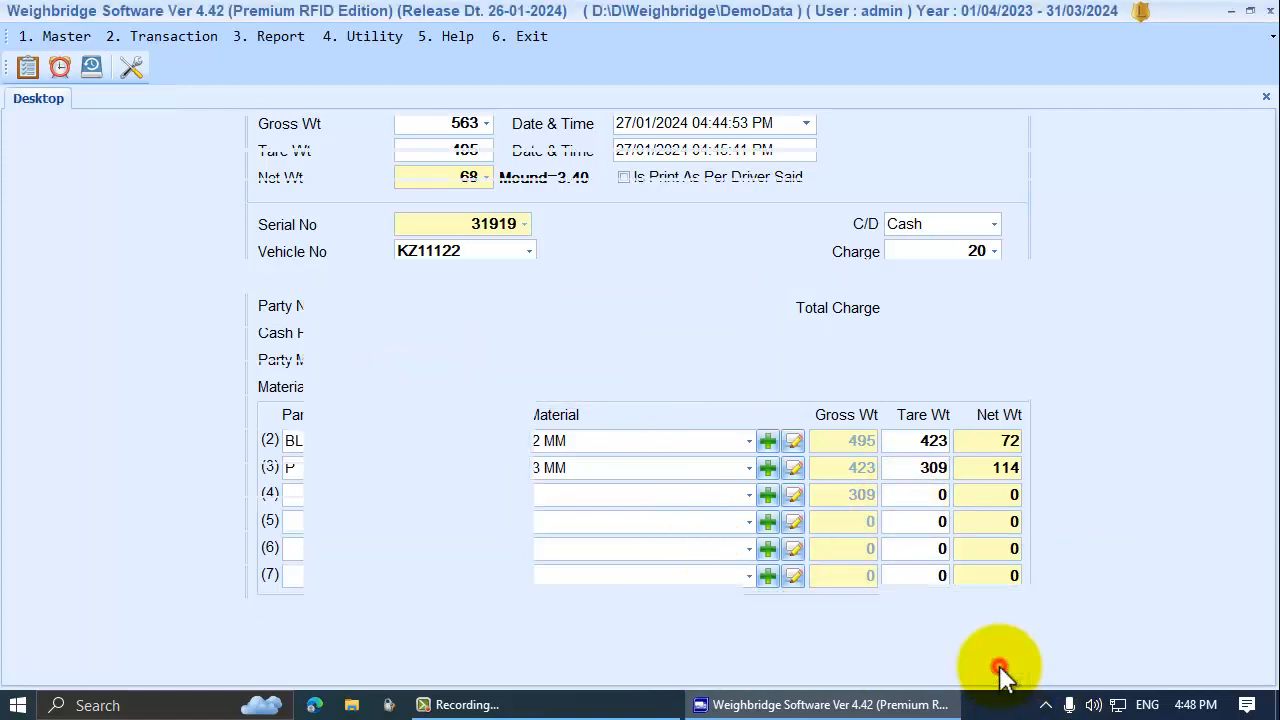
left_click(171, 517)
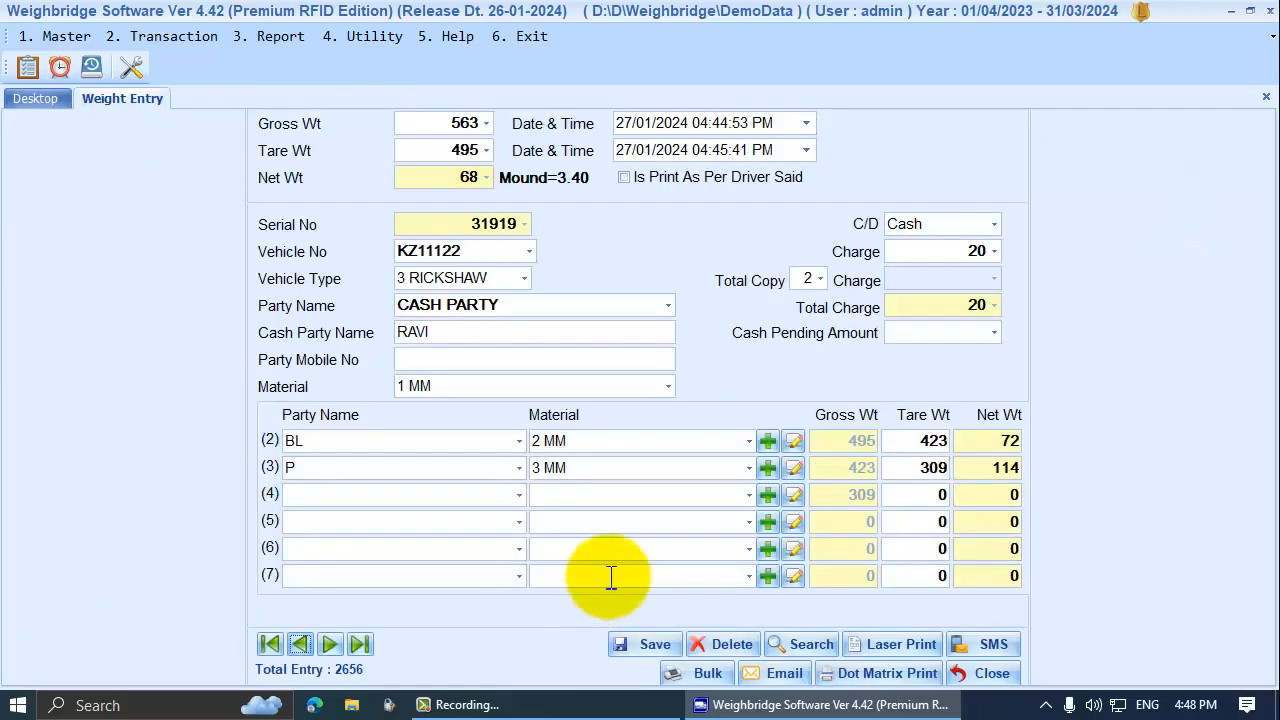
Set row 4 to party JS FIBER with 4 MM and read its tare of 249
left_click(519, 494)
left_click(519, 494)
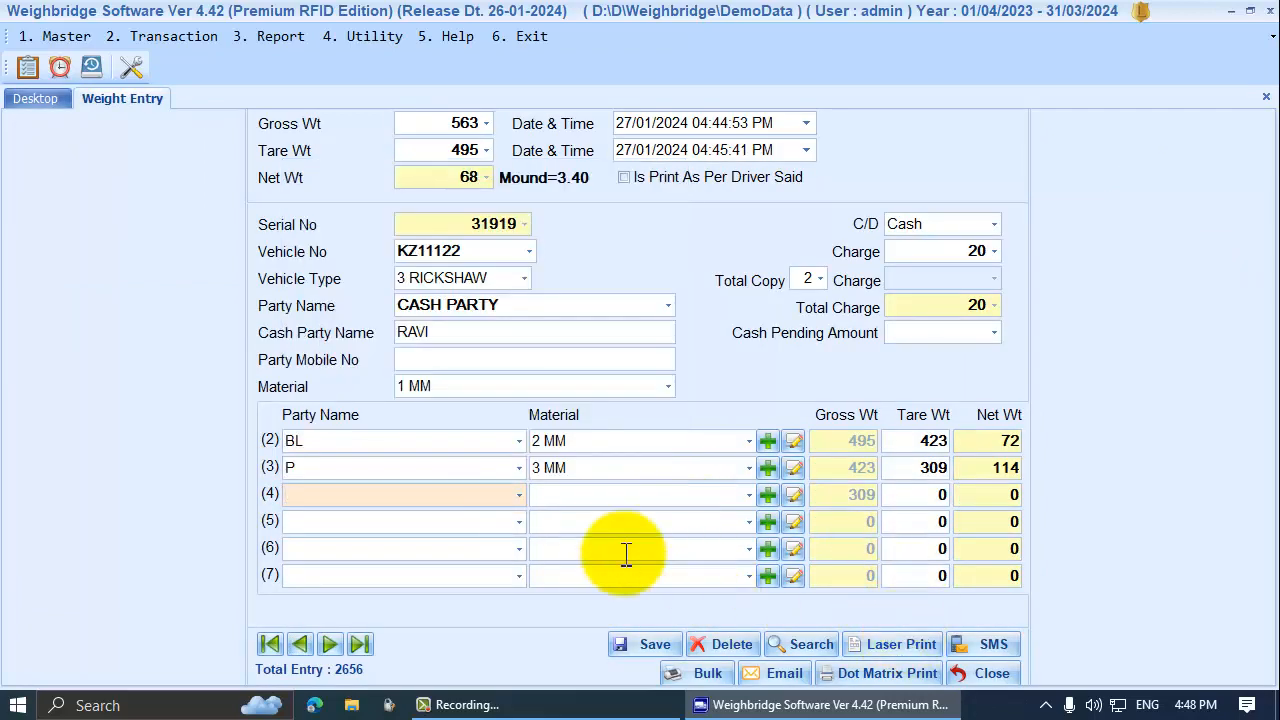
left_click(519, 491)
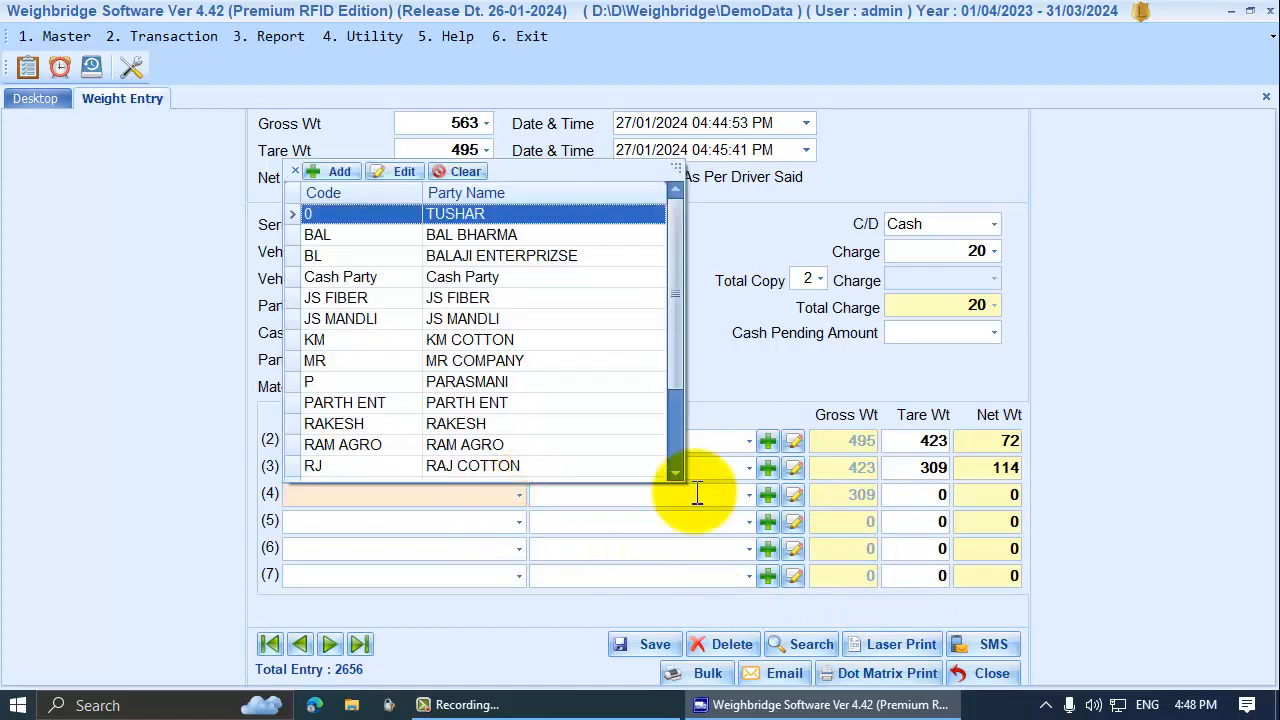
key("Down")
key("Down")
key("Down")
key("Down")
key("Down")
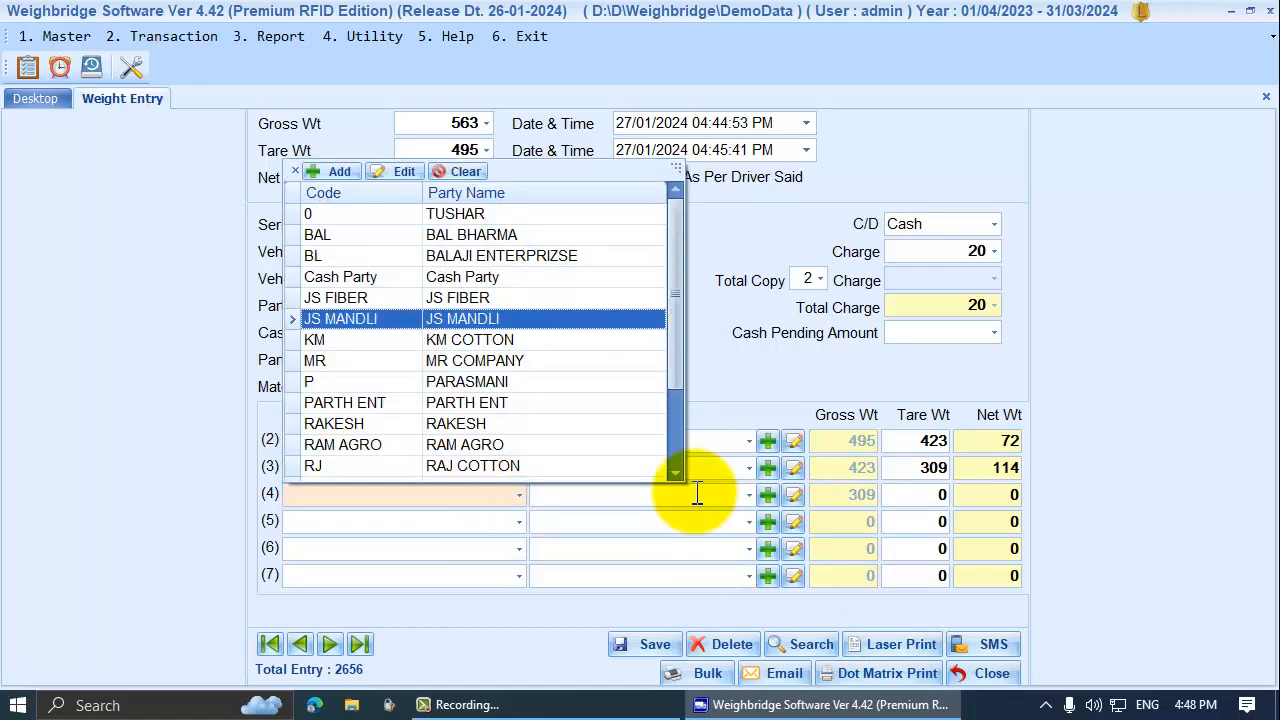
key("Up")
key("Return")
key("Down")
key("Down")
key("Down")
key("Down")
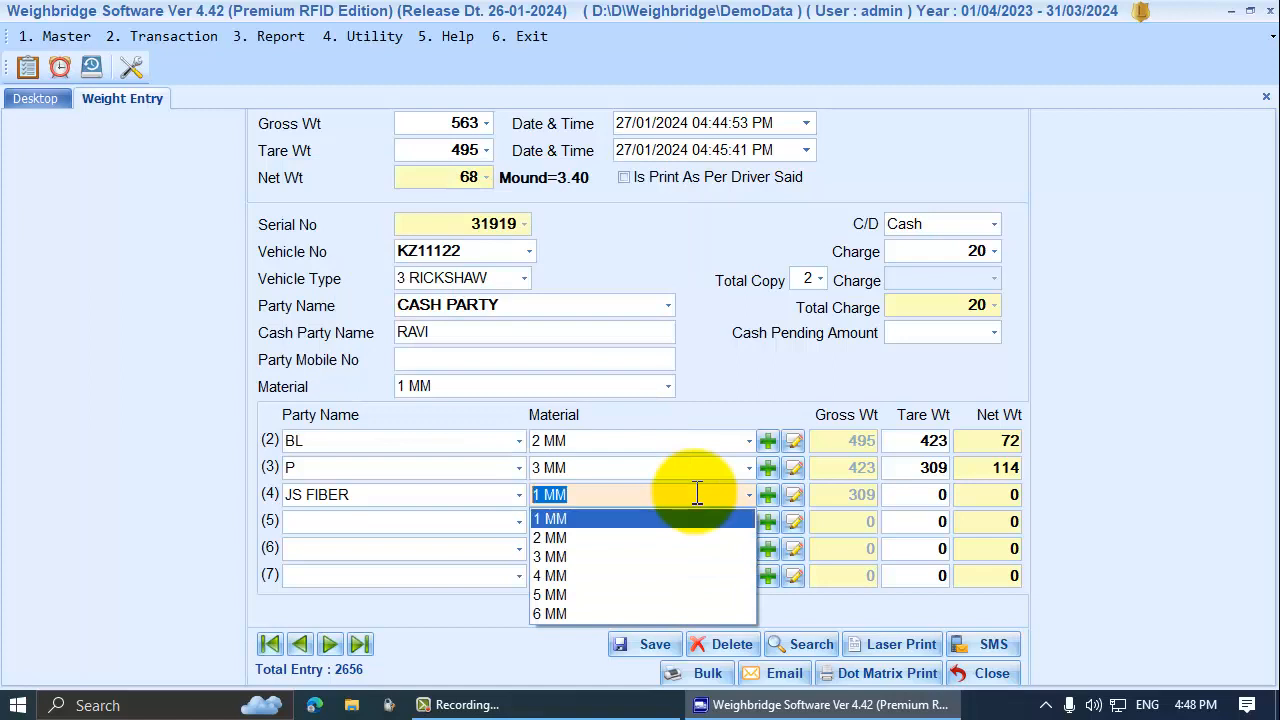
key("Return")
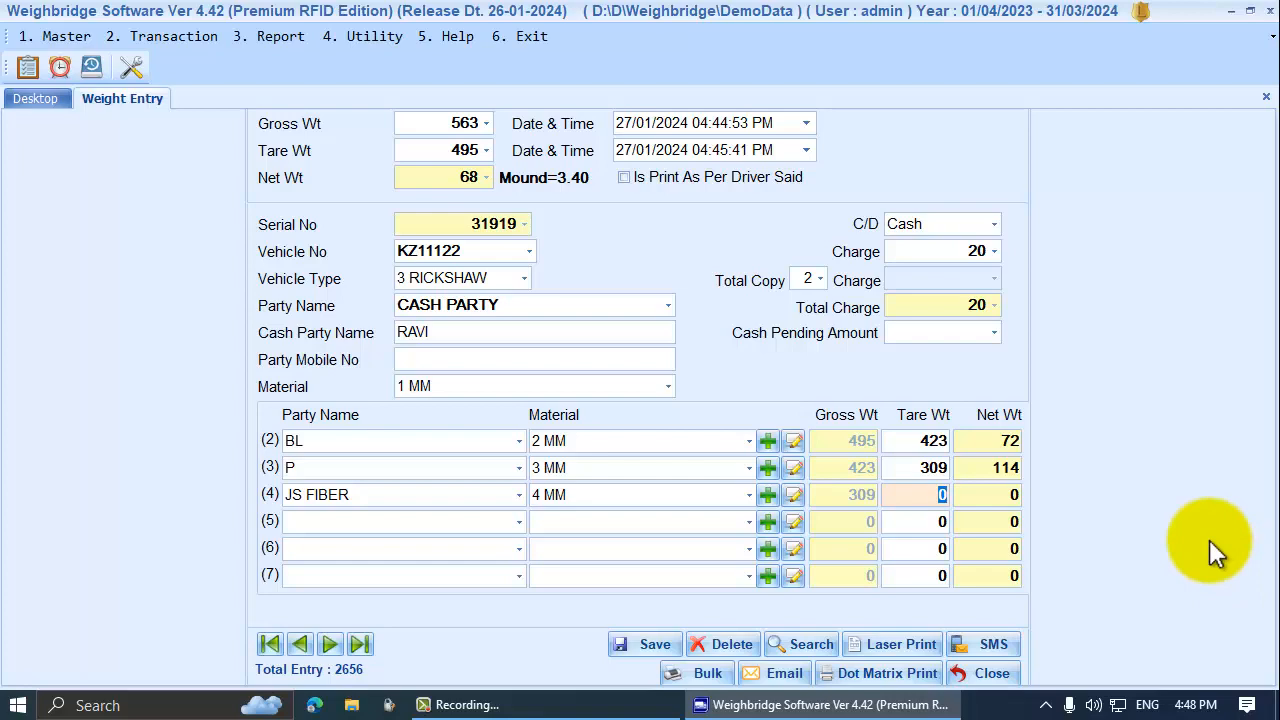
key("Return")
key("Return")
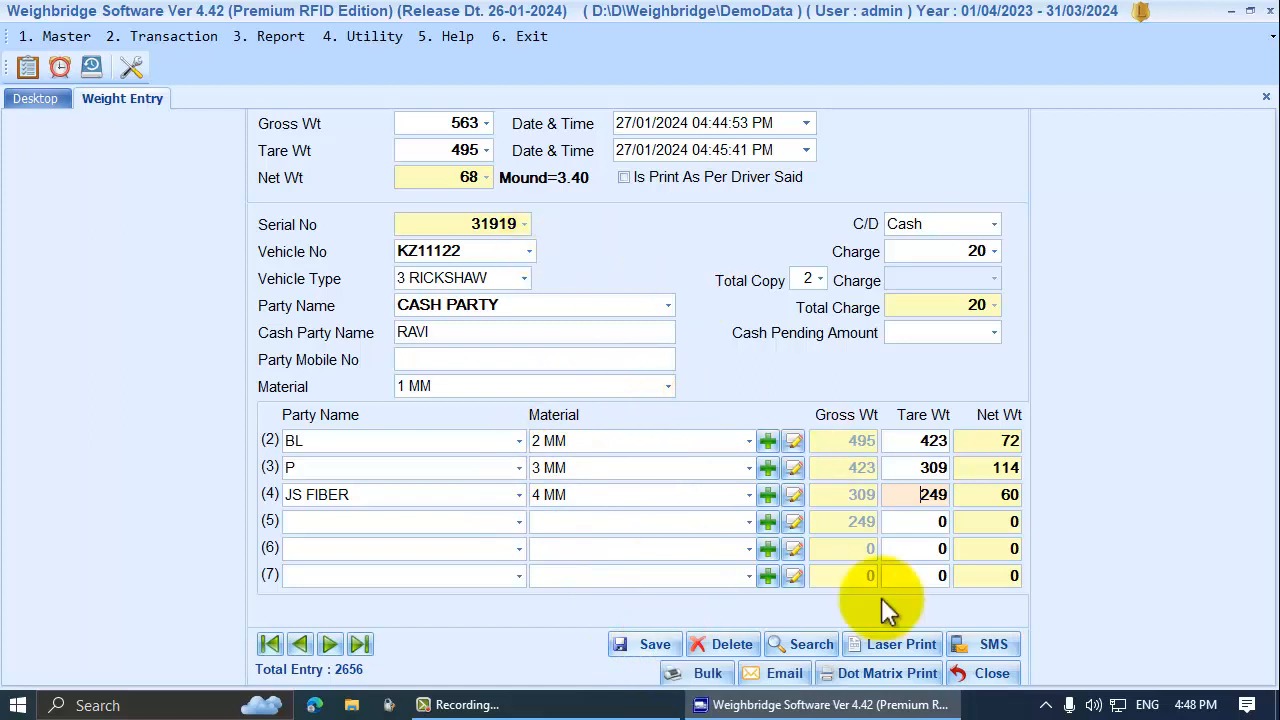
Save entry 31919 without printing and close the weight entry form
left_click(629, 645)
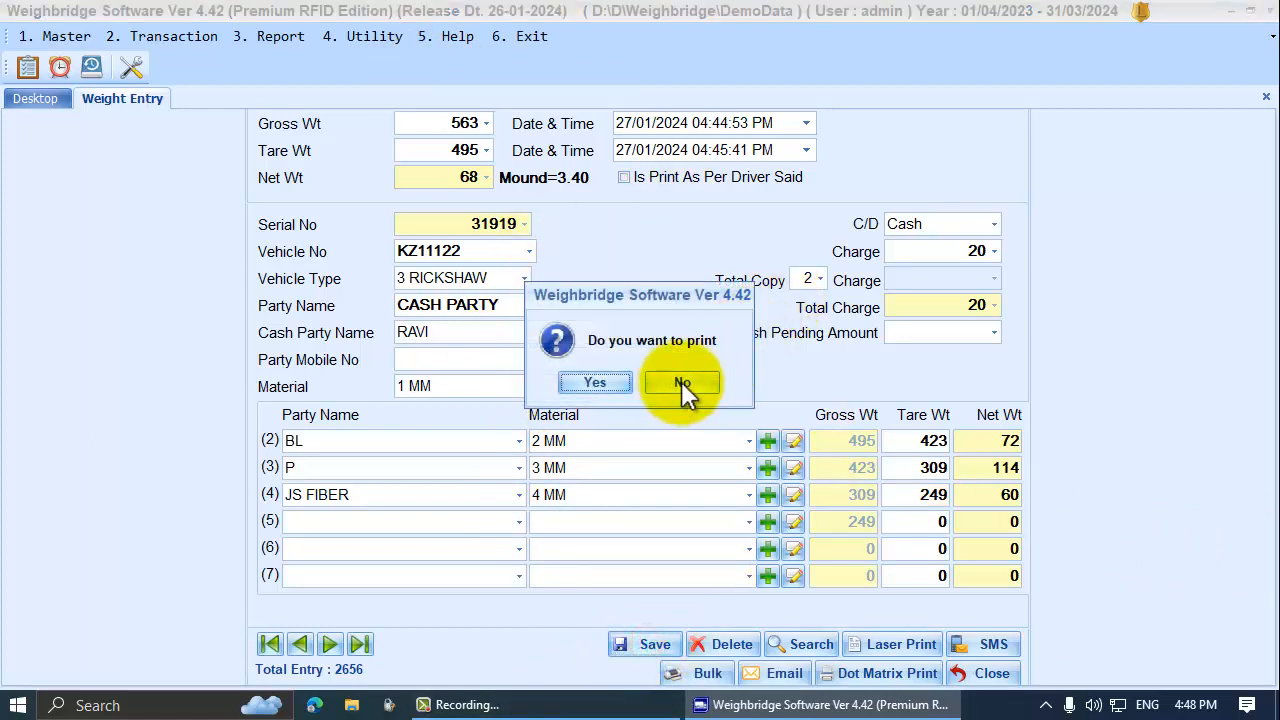
left_click(682, 385)
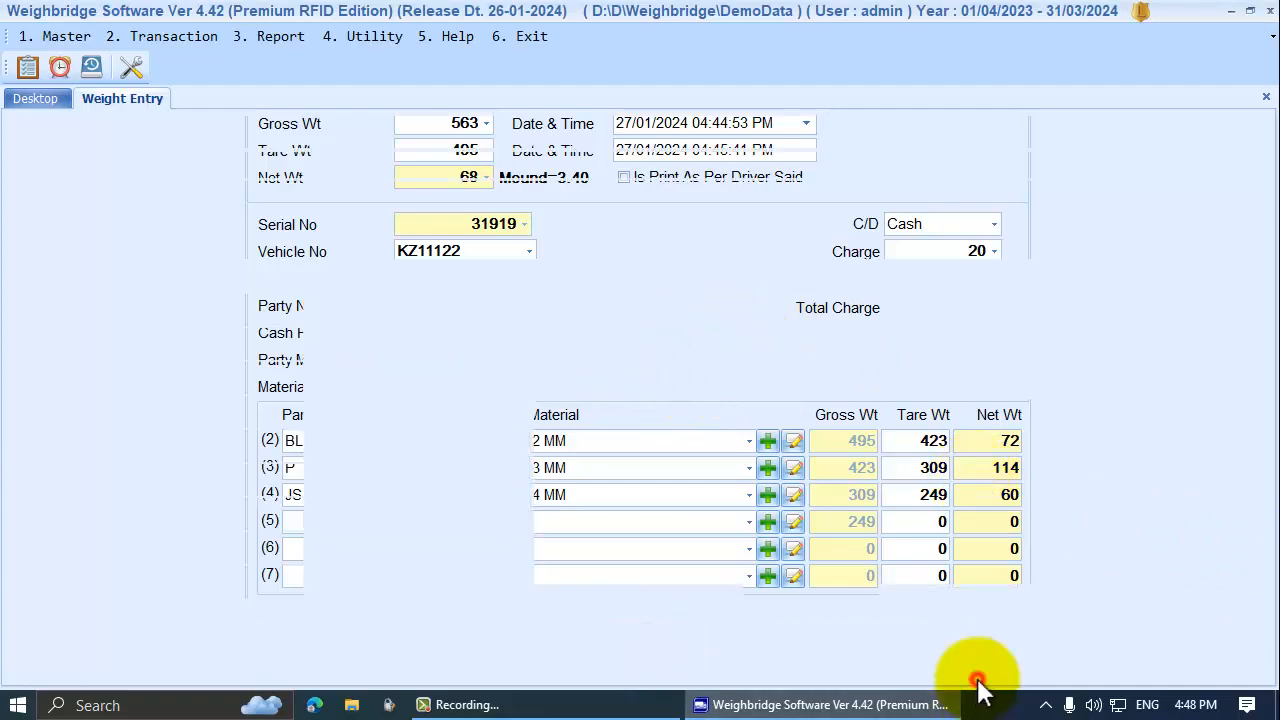
left_click(809, 374)
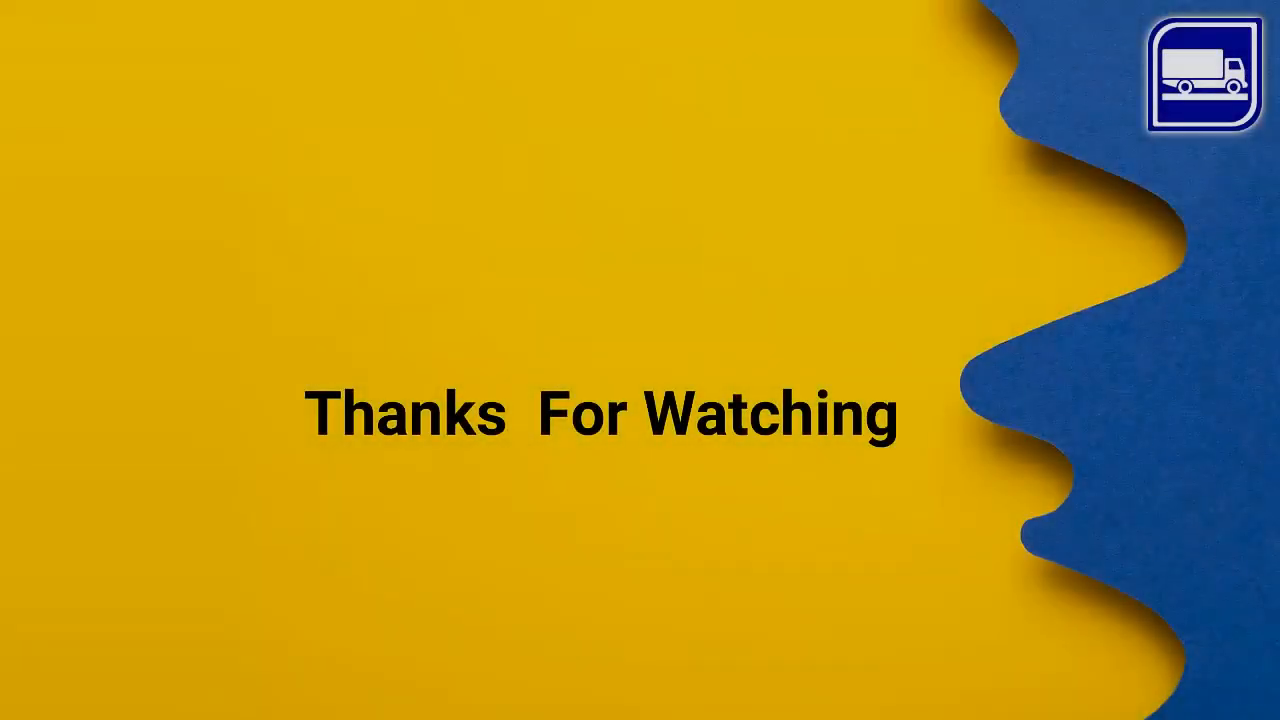